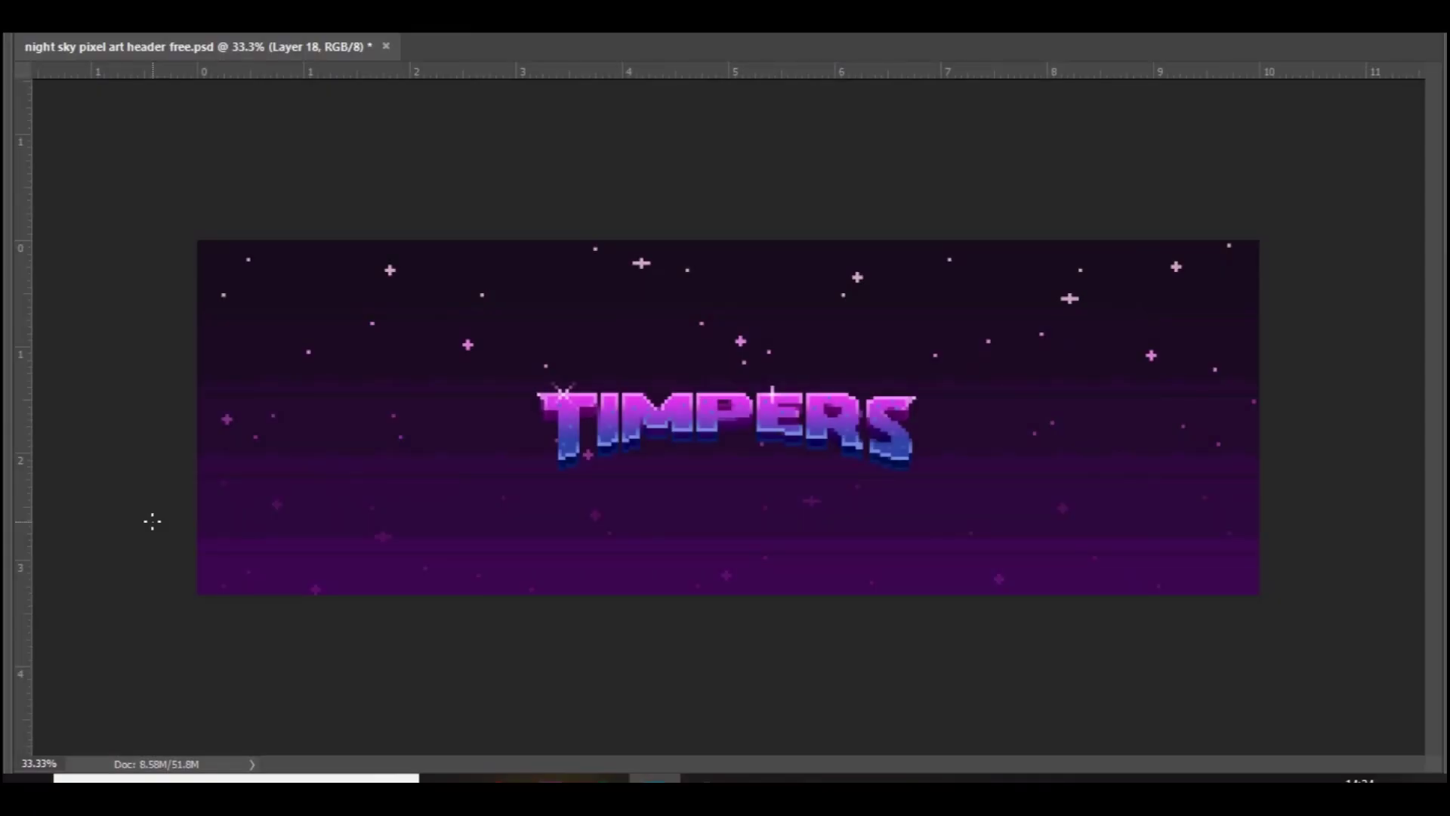
Step: Zoom in and out to inspect the finished TIMPERS header, then restore the hidden panels
{"action": "key", "text": "ctrl+plus"}
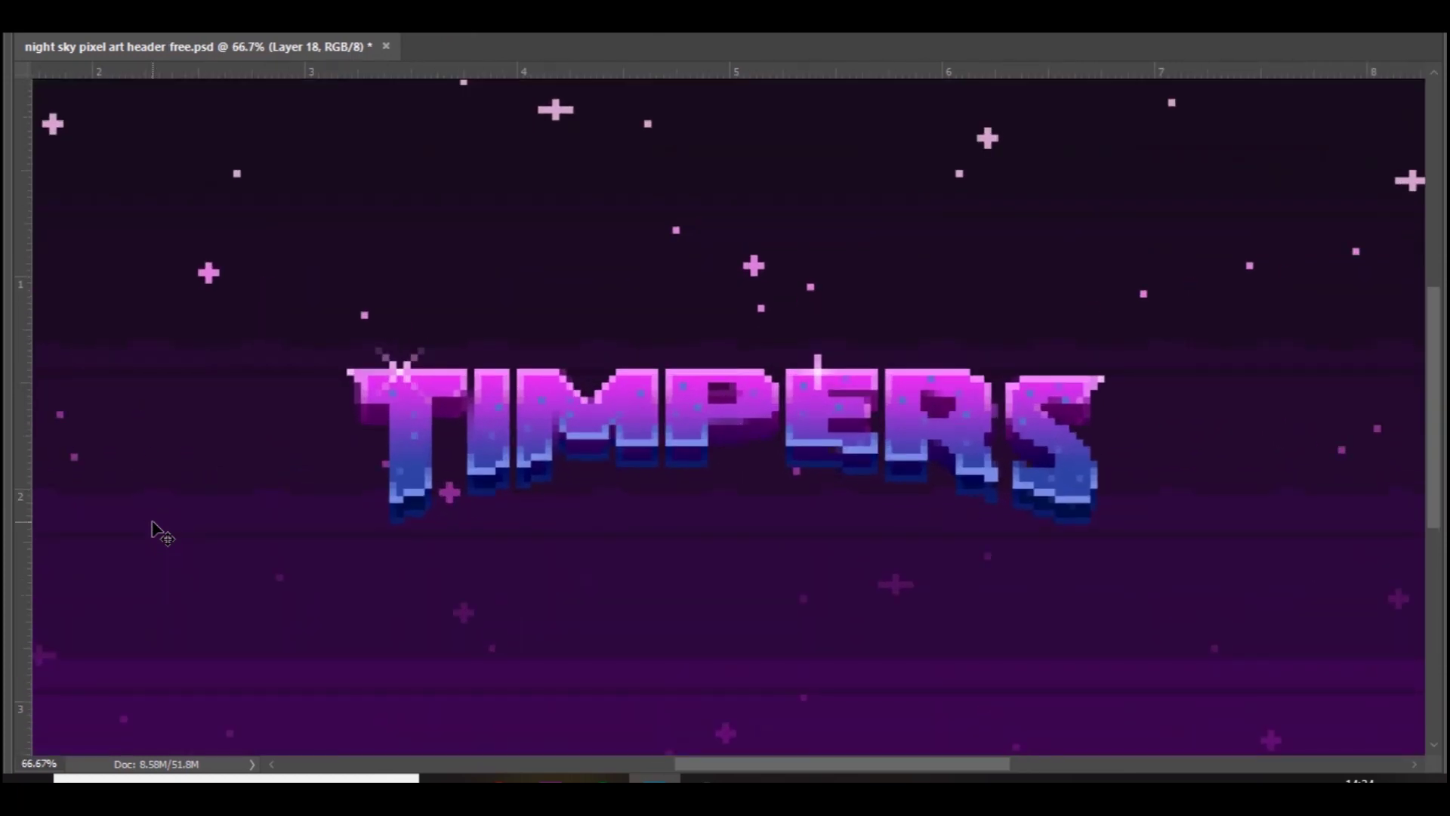
{"action": "key", "text": "ctrl+minus"}
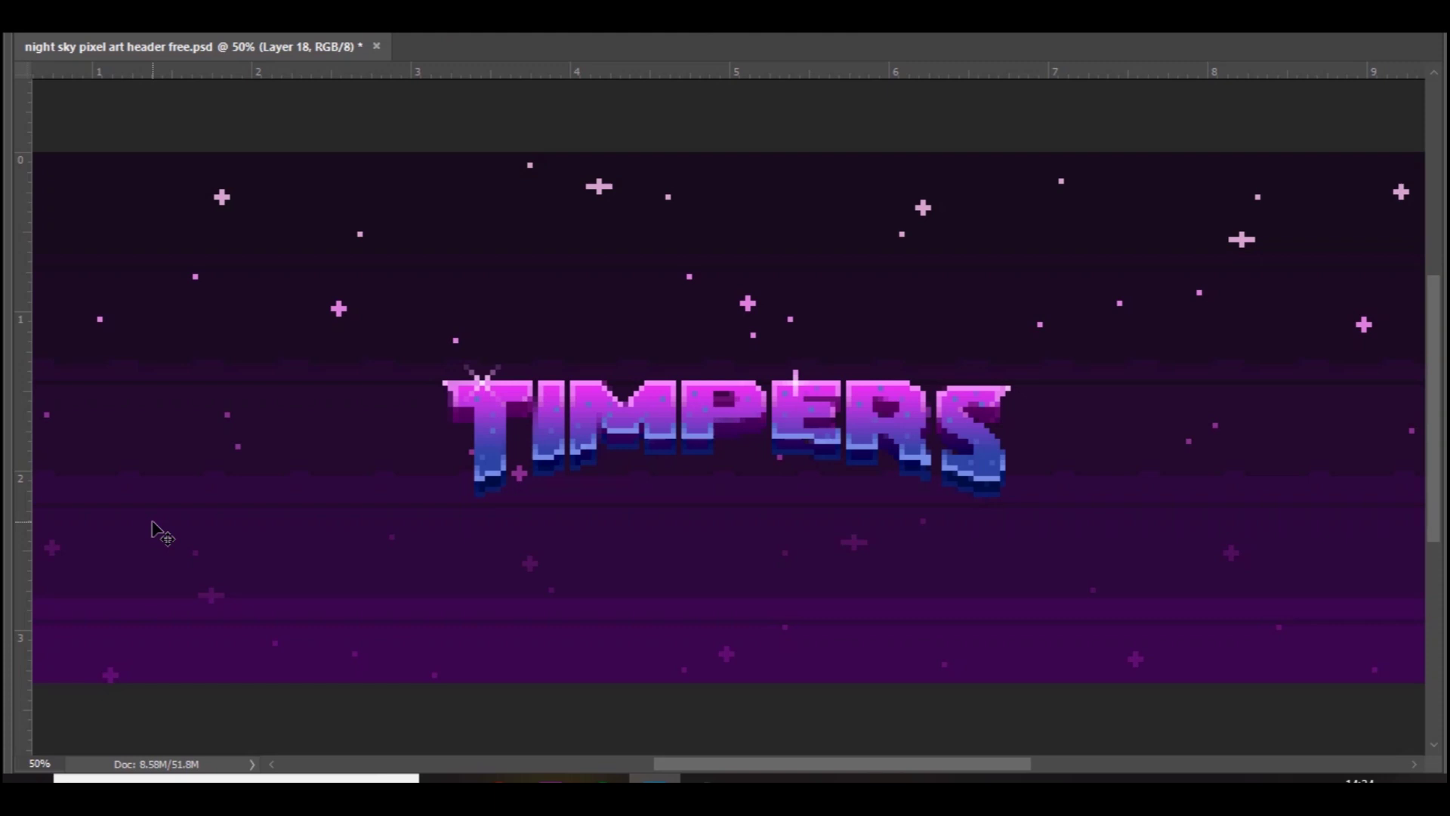
{"action": "key", "text": "ctrl+minus"}
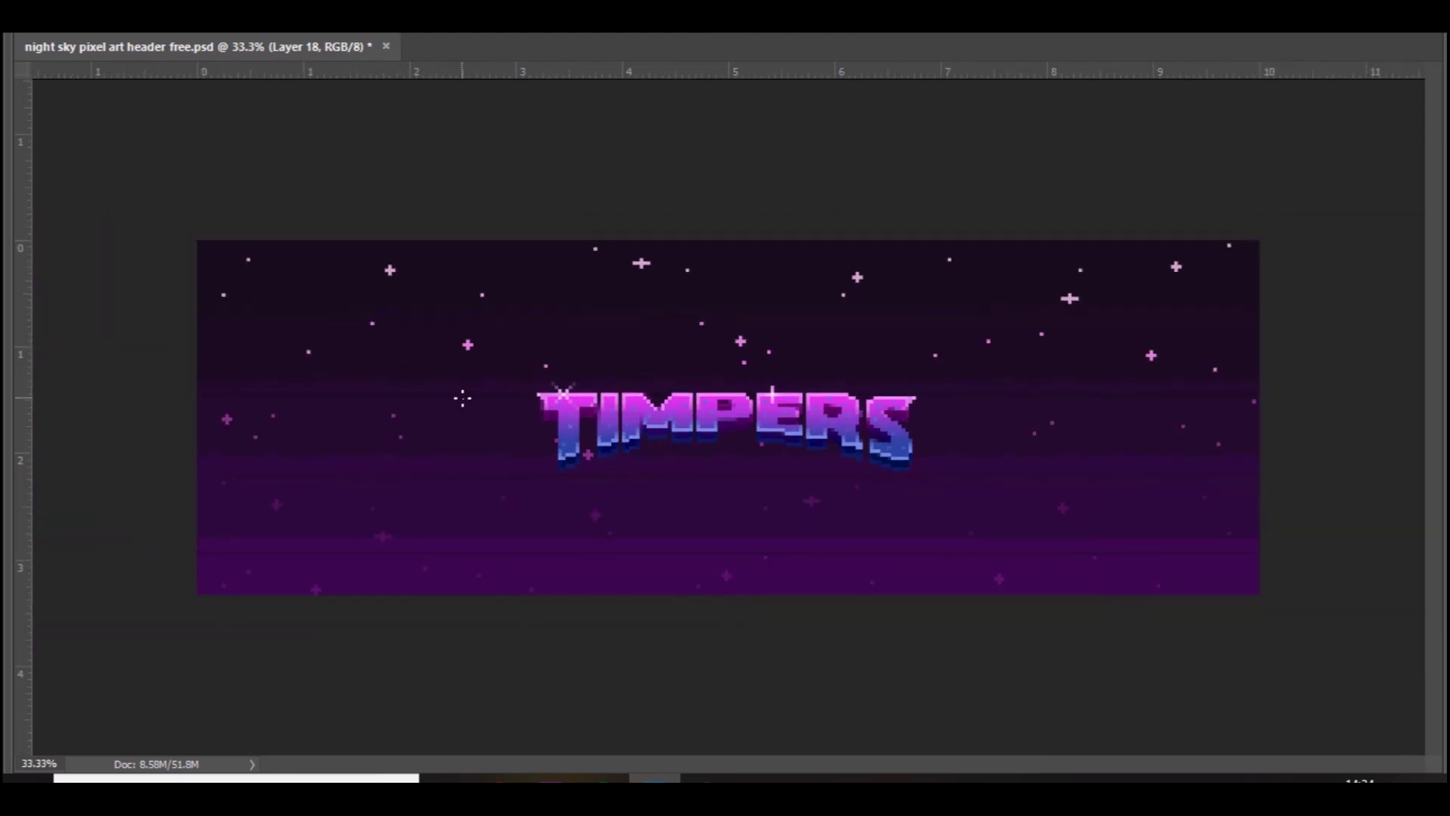
{"action": "key", "text": "Tab"}
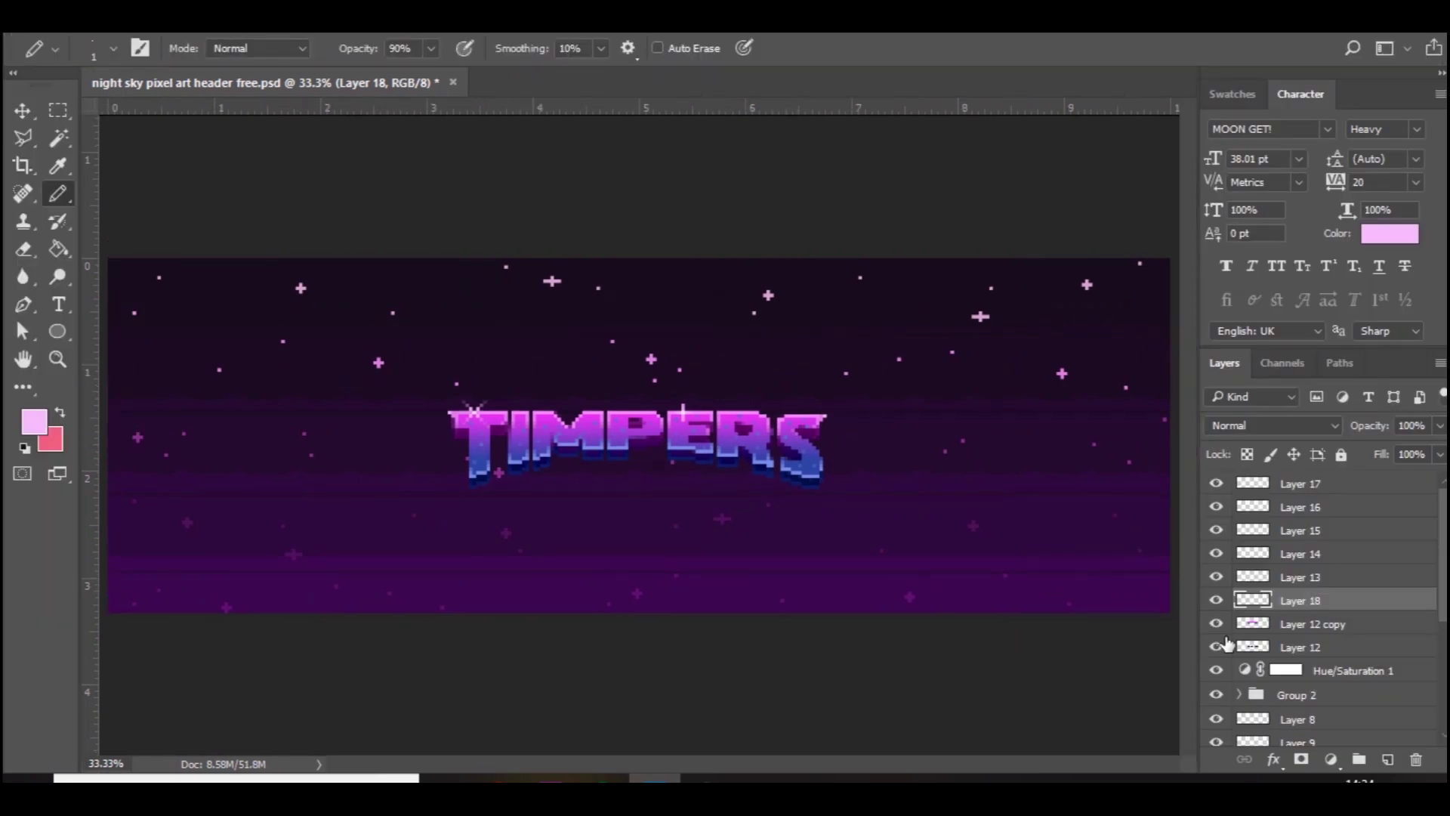
Step: Group Layers 17–12 into Group 3 and hide the group
{"action": "left_click", "coordinate": [1273, 633]}
{"action": "double_click", "coordinate": [1302, 646]}
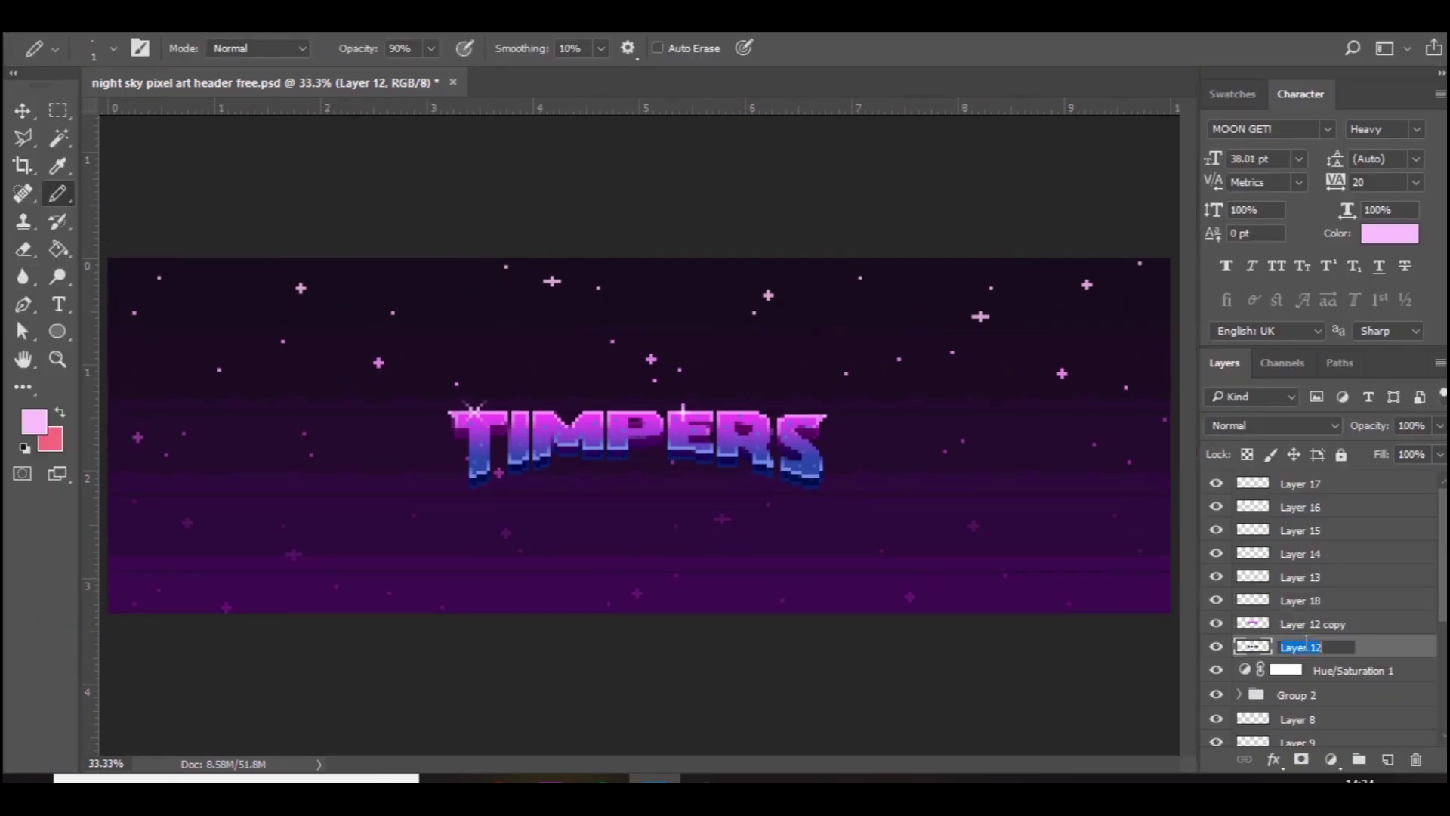
{"action": "key", "text": "Return"}
{"action": "left_click", "coordinate": [1336, 492], "text": "shift"}
{"action": "key", "text": "ctrl+g"}
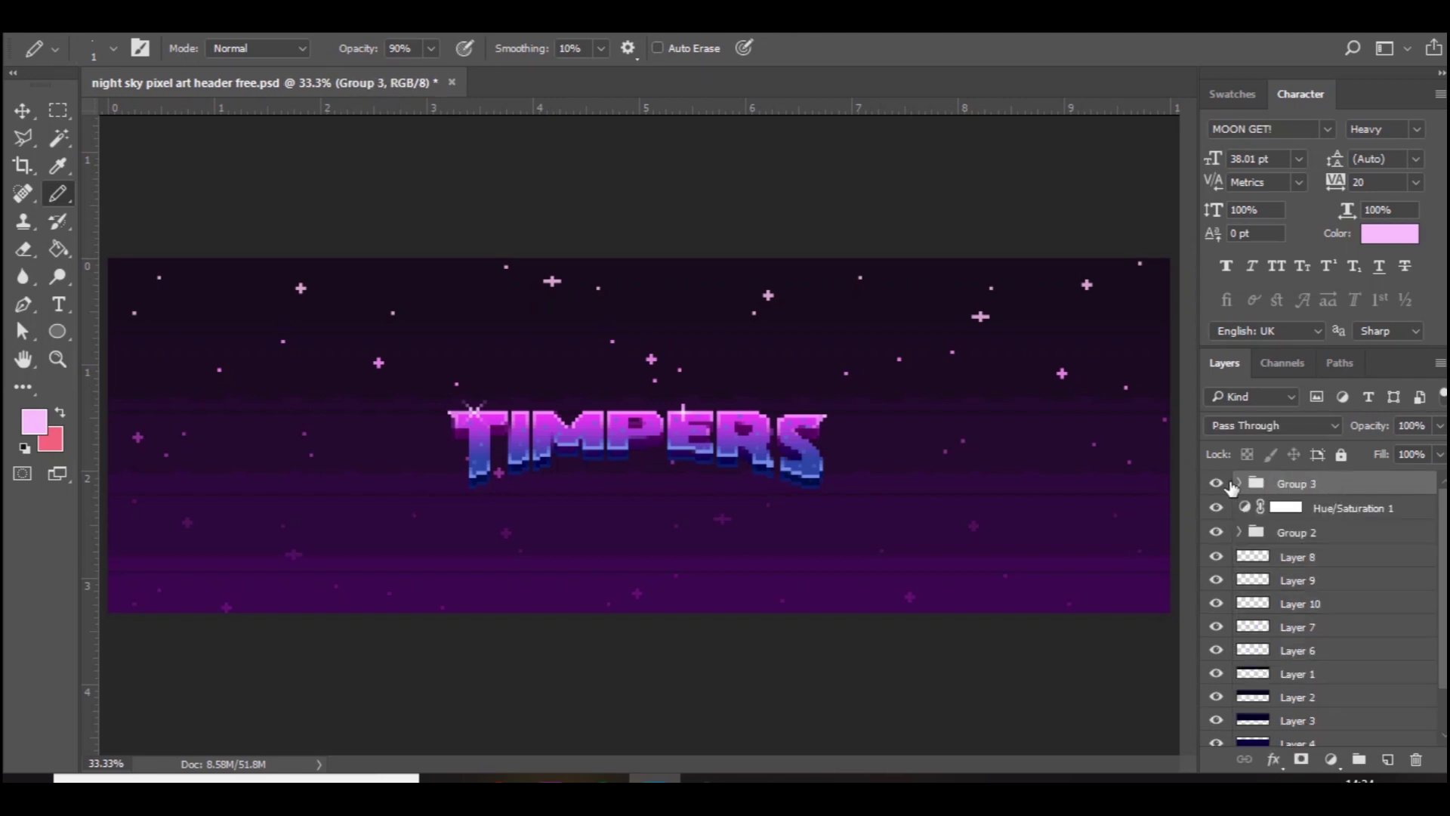
{"action": "left_click", "coordinate": [1218, 483]}
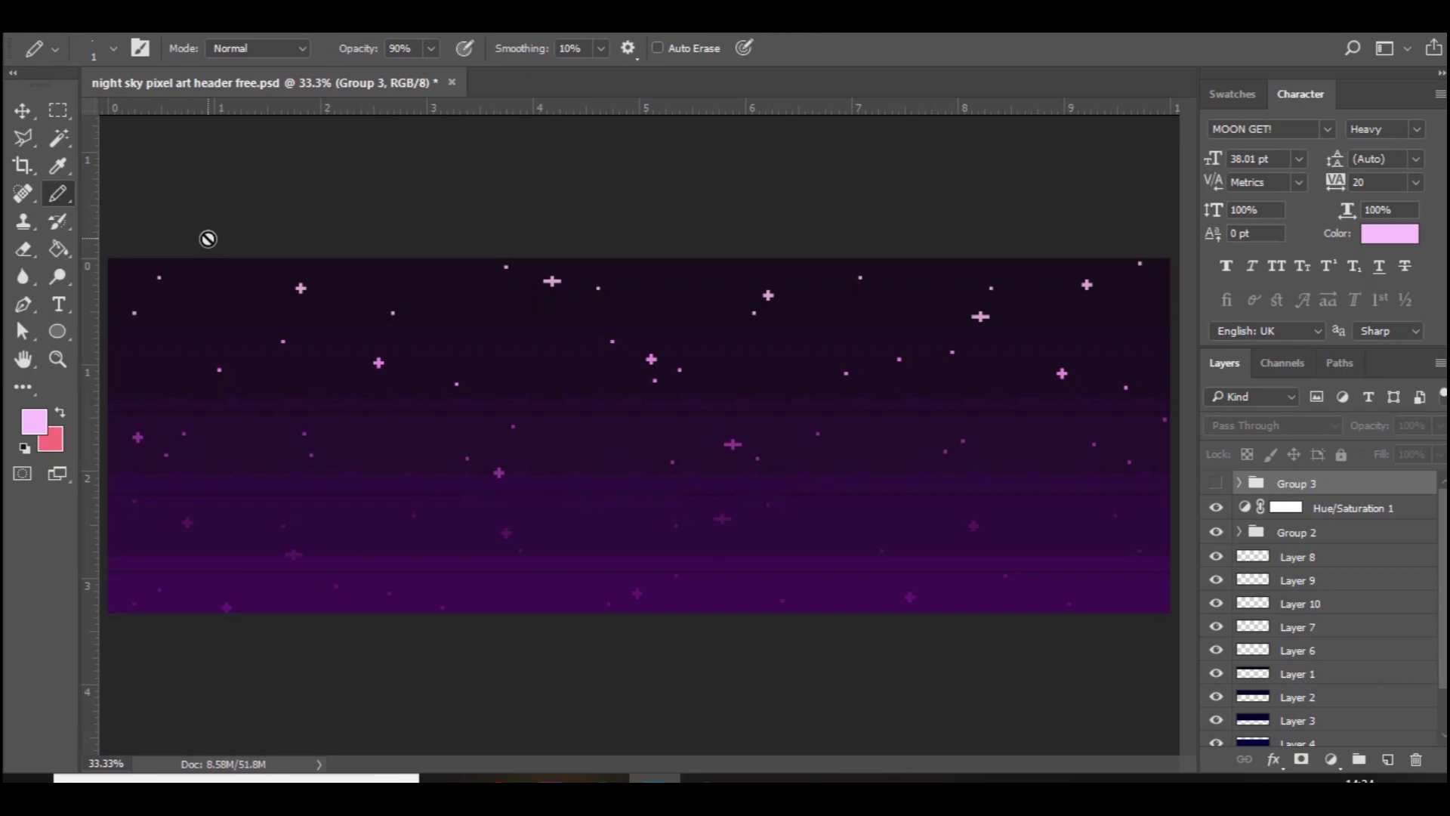
Step: Check the 3000 × 1000 px Image Size without resizing, then zoom out to 25%
{"action": "left_click", "coordinate": [151, 26]}
{"action": "mouse_move", "coordinate": [226, 217]}
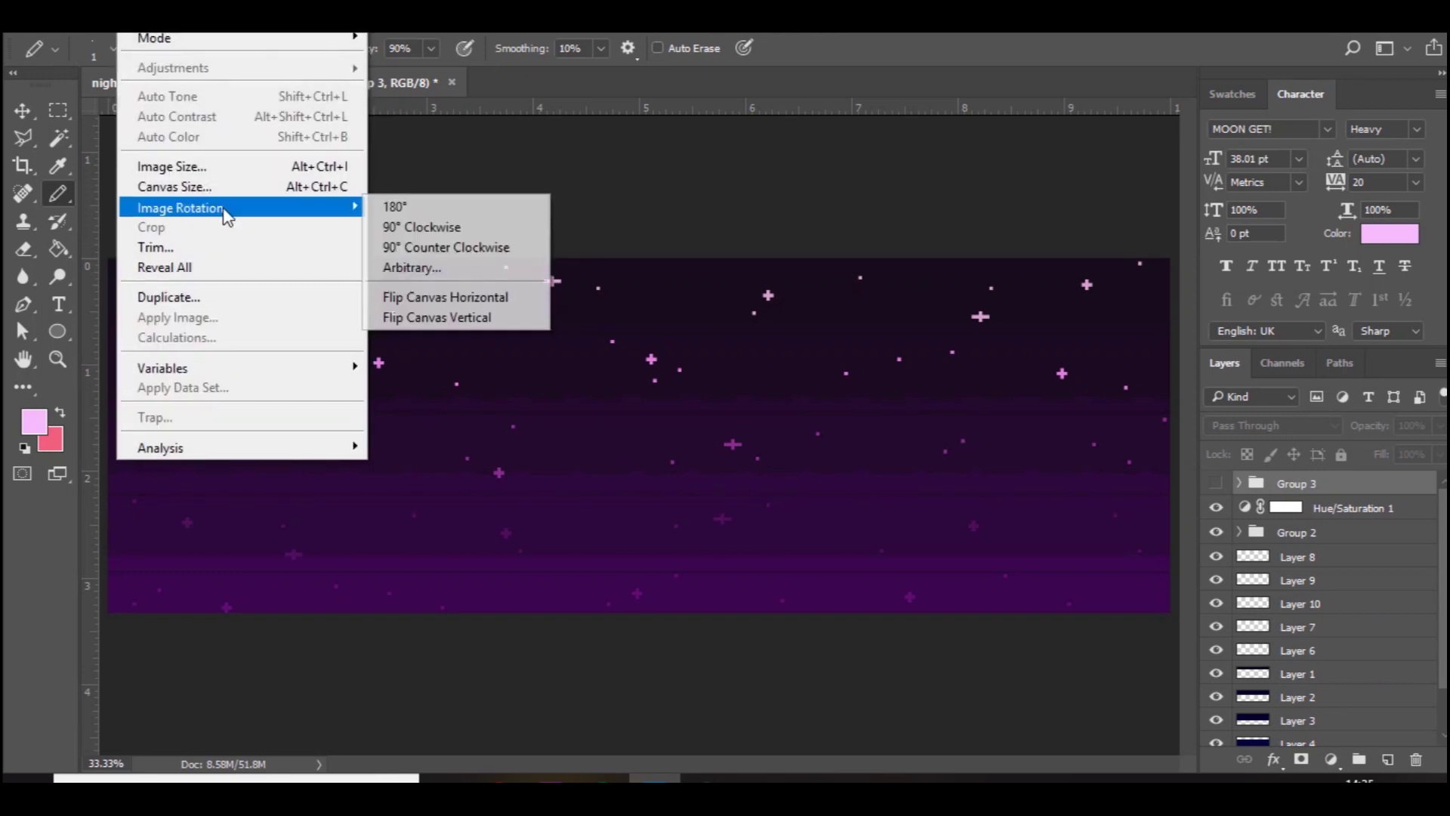
{"action": "left_click", "coordinate": [210, 167]}
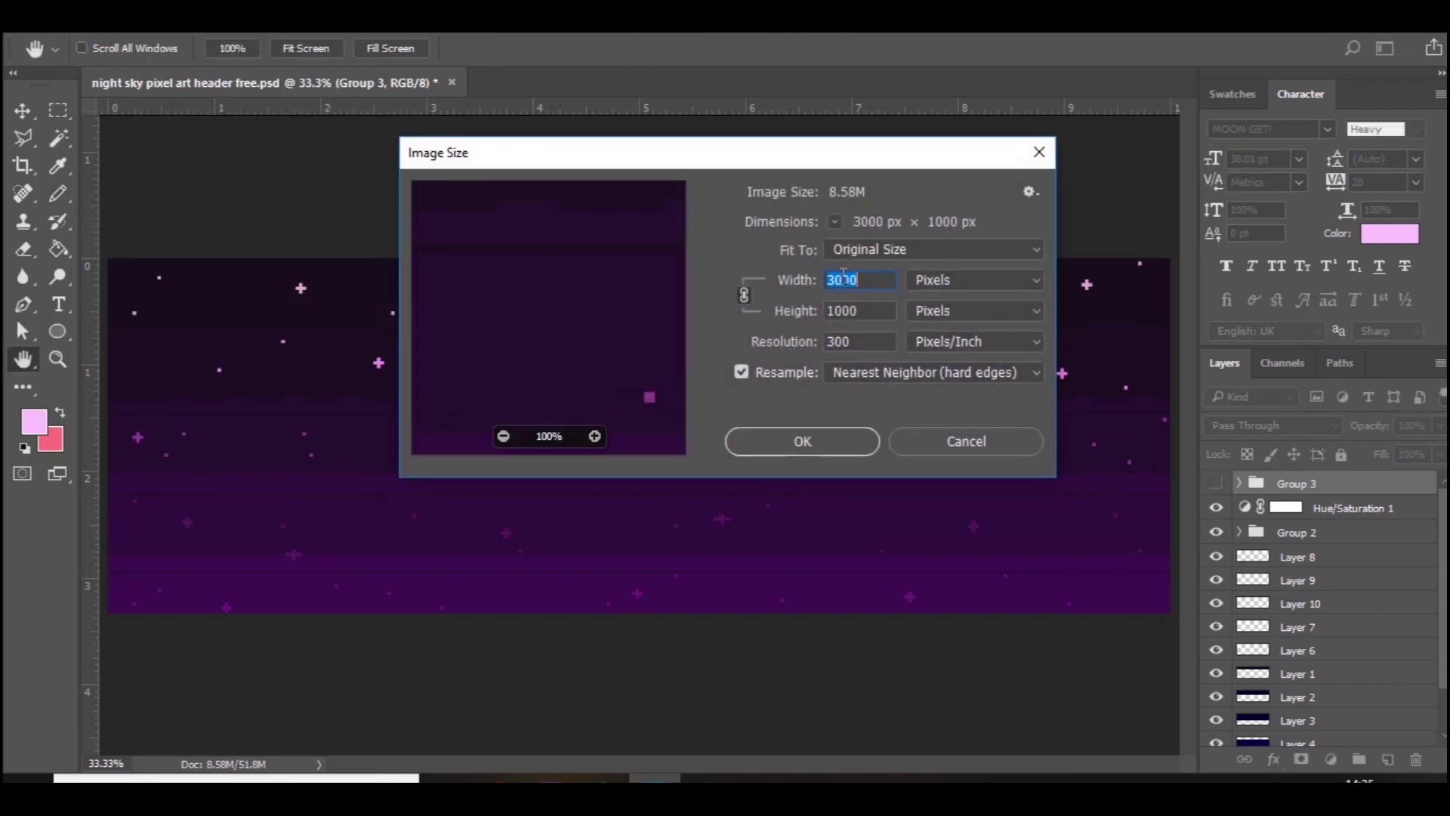
{"action": "left_click", "coordinate": [966, 441]}
{"action": "key", "text": "b"}
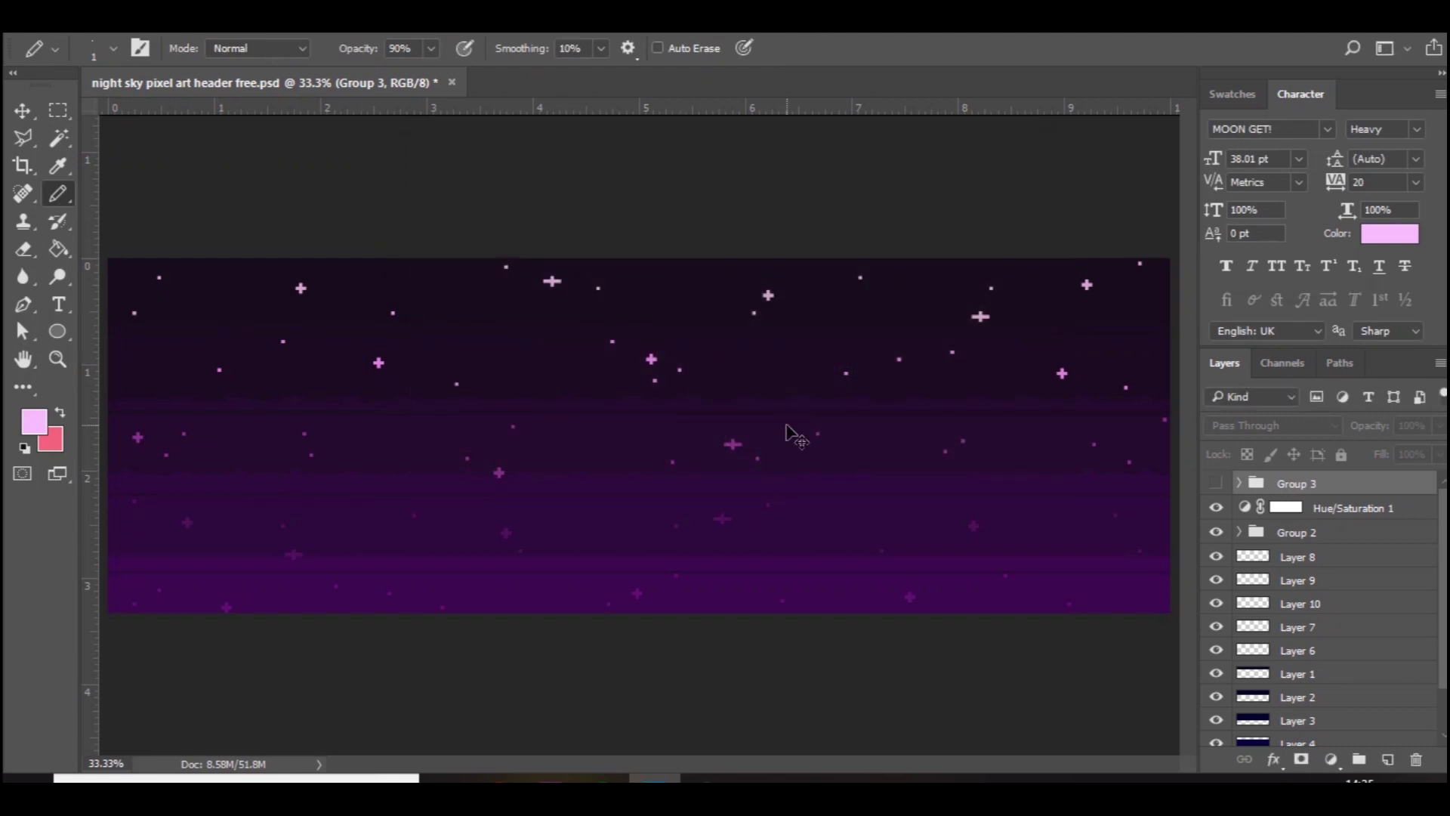
{"action": "key", "text": "ctrl+minus"}
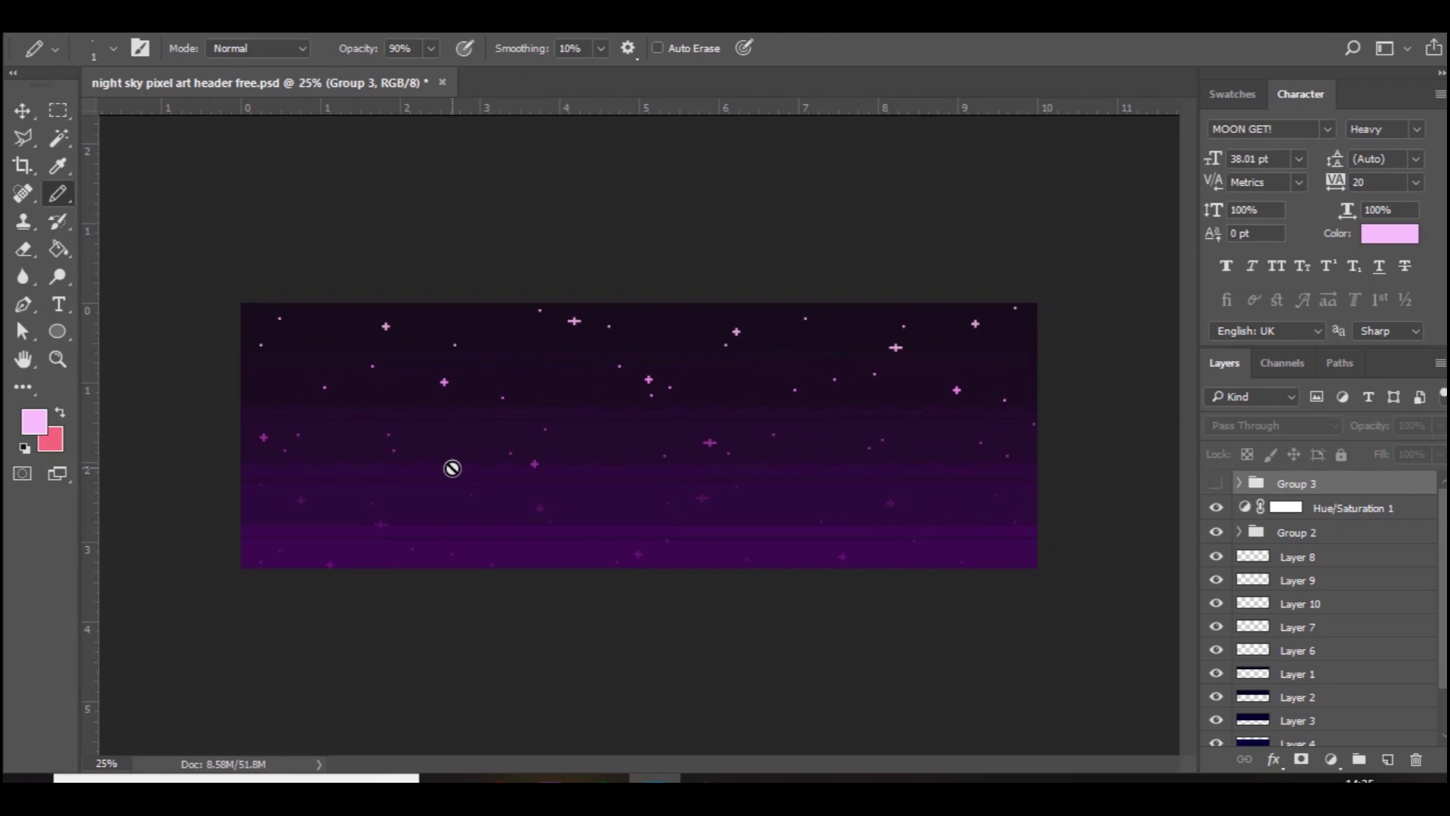
Step: Add a TIMPERS text layer in MOON GET! Heavy near the canvas centre
{"action": "left_click", "coordinate": [68, 305]}
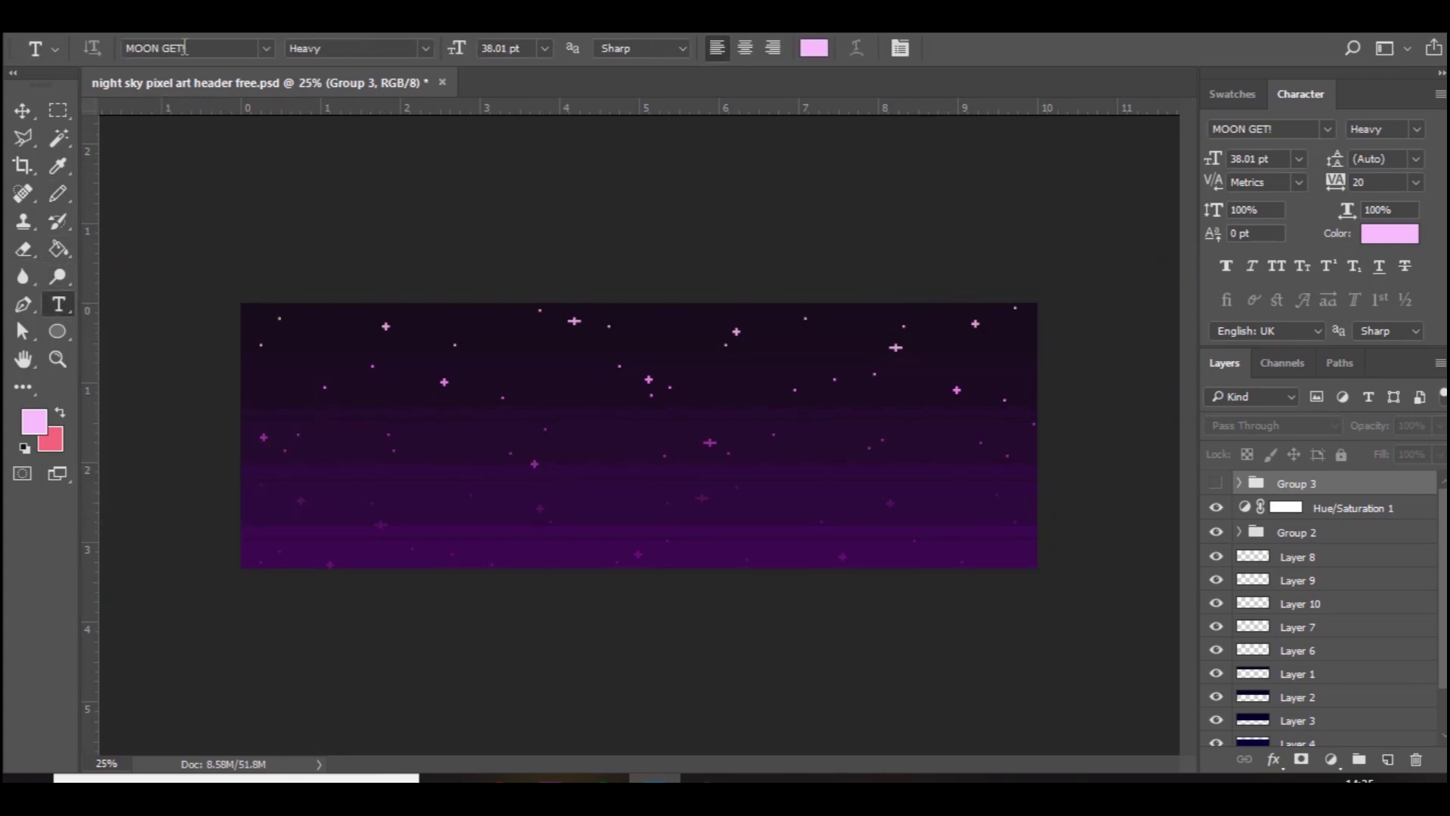
{"action": "left_click", "coordinate": [268, 48]}
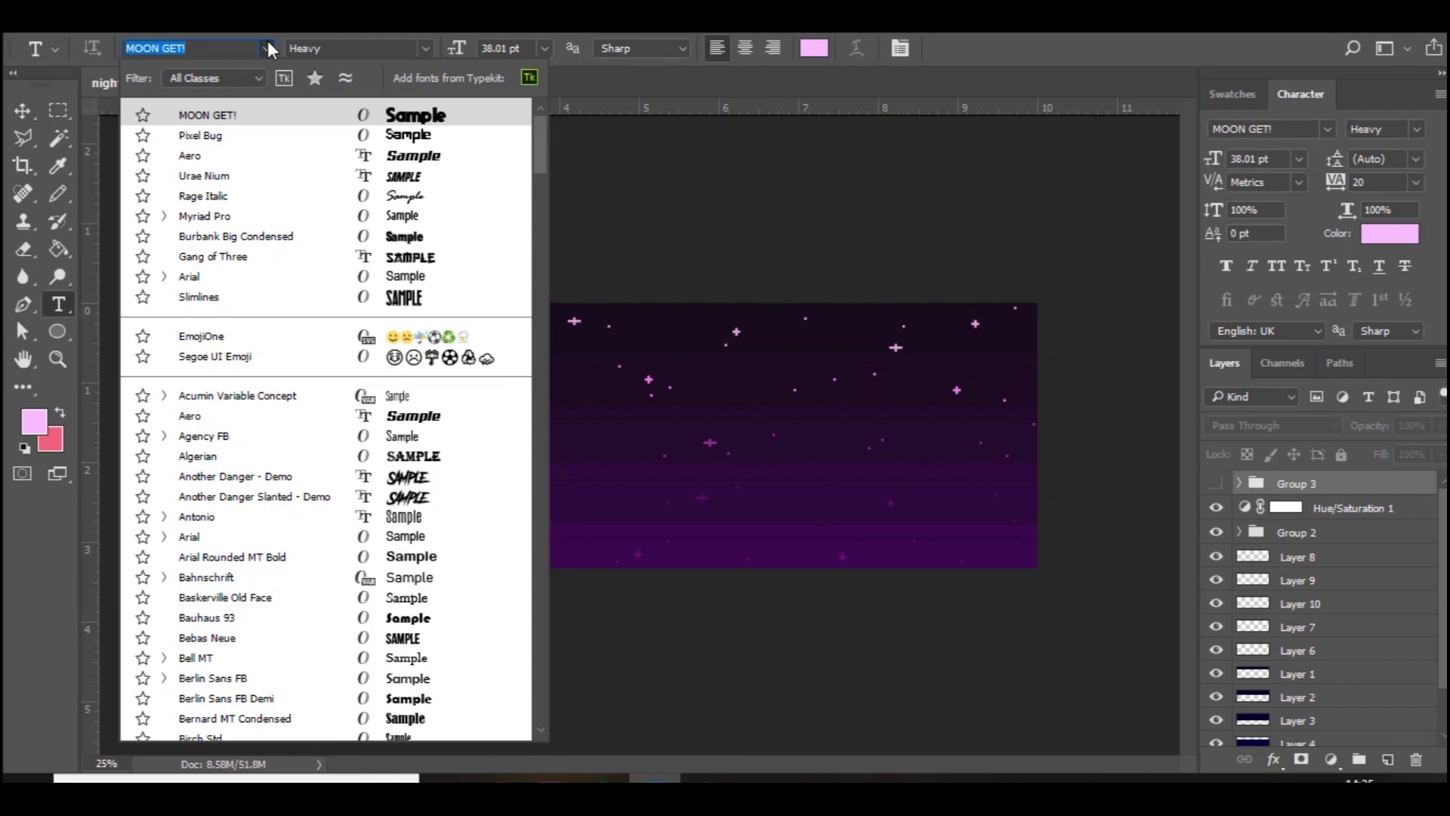
{"action": "left_click", "coordinate": [268, 49]}
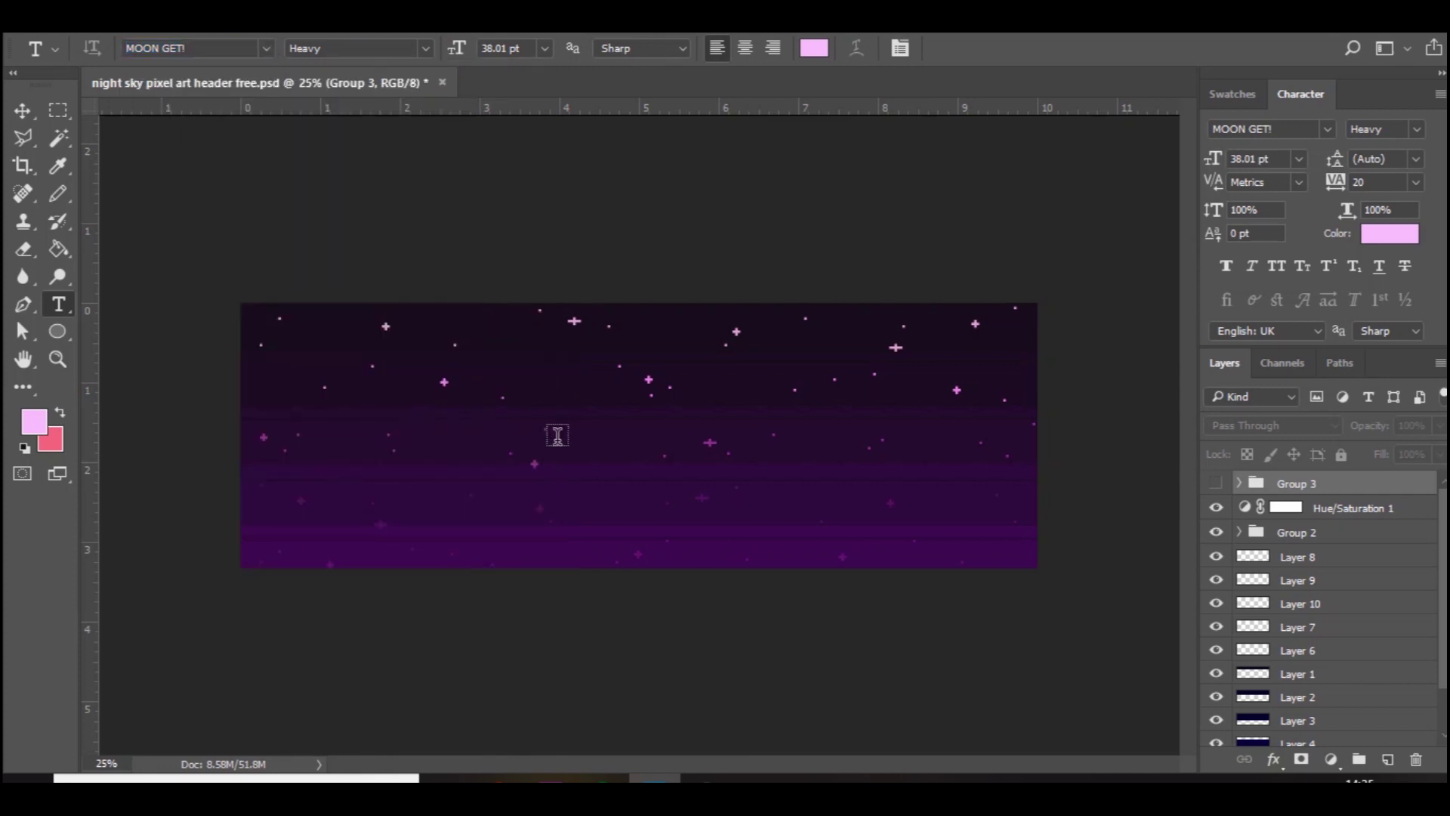
{"action": "left_click", "coordinate": [563, 454]}
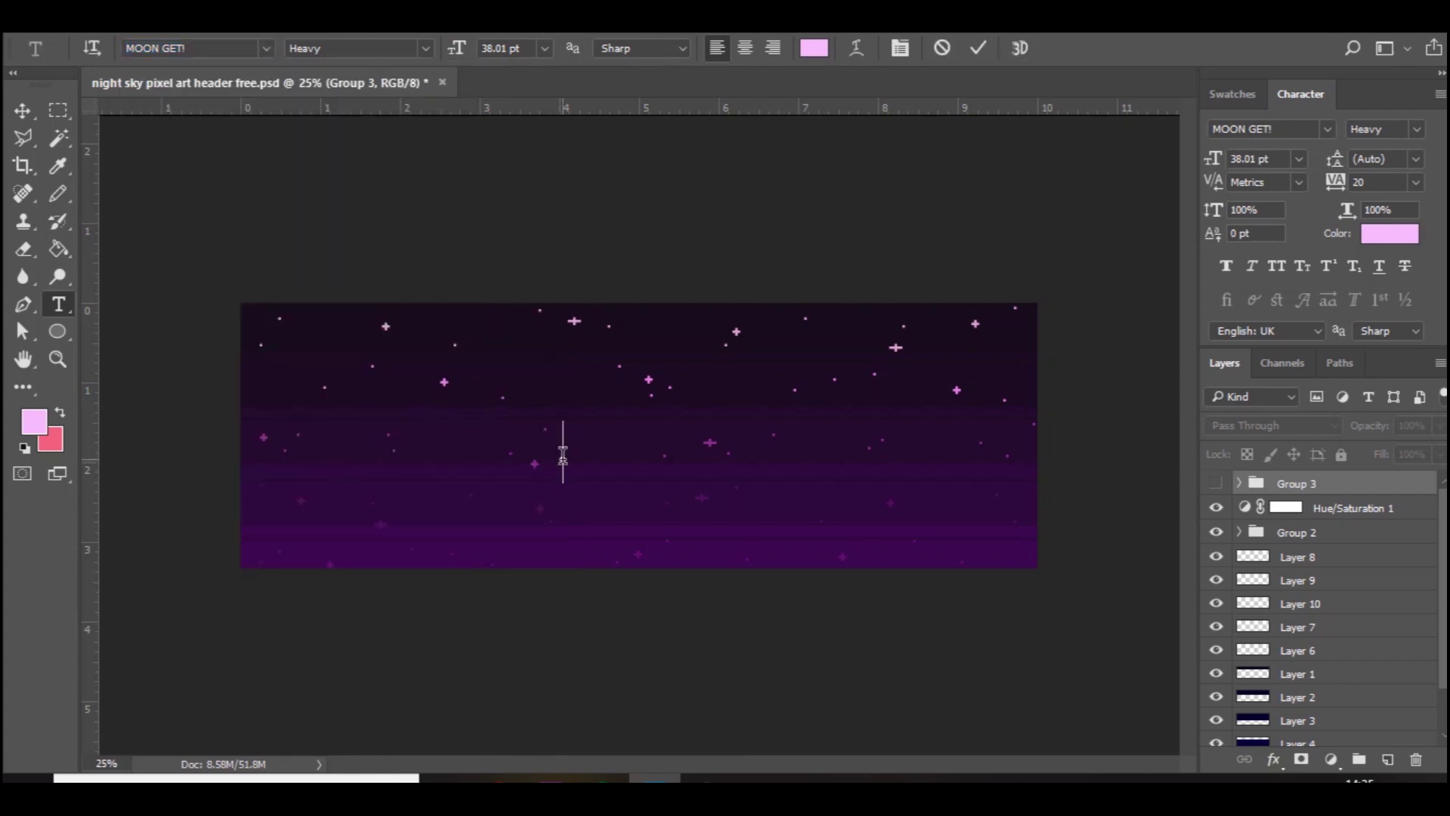
{"action": "type", "text": "TIMPER"}
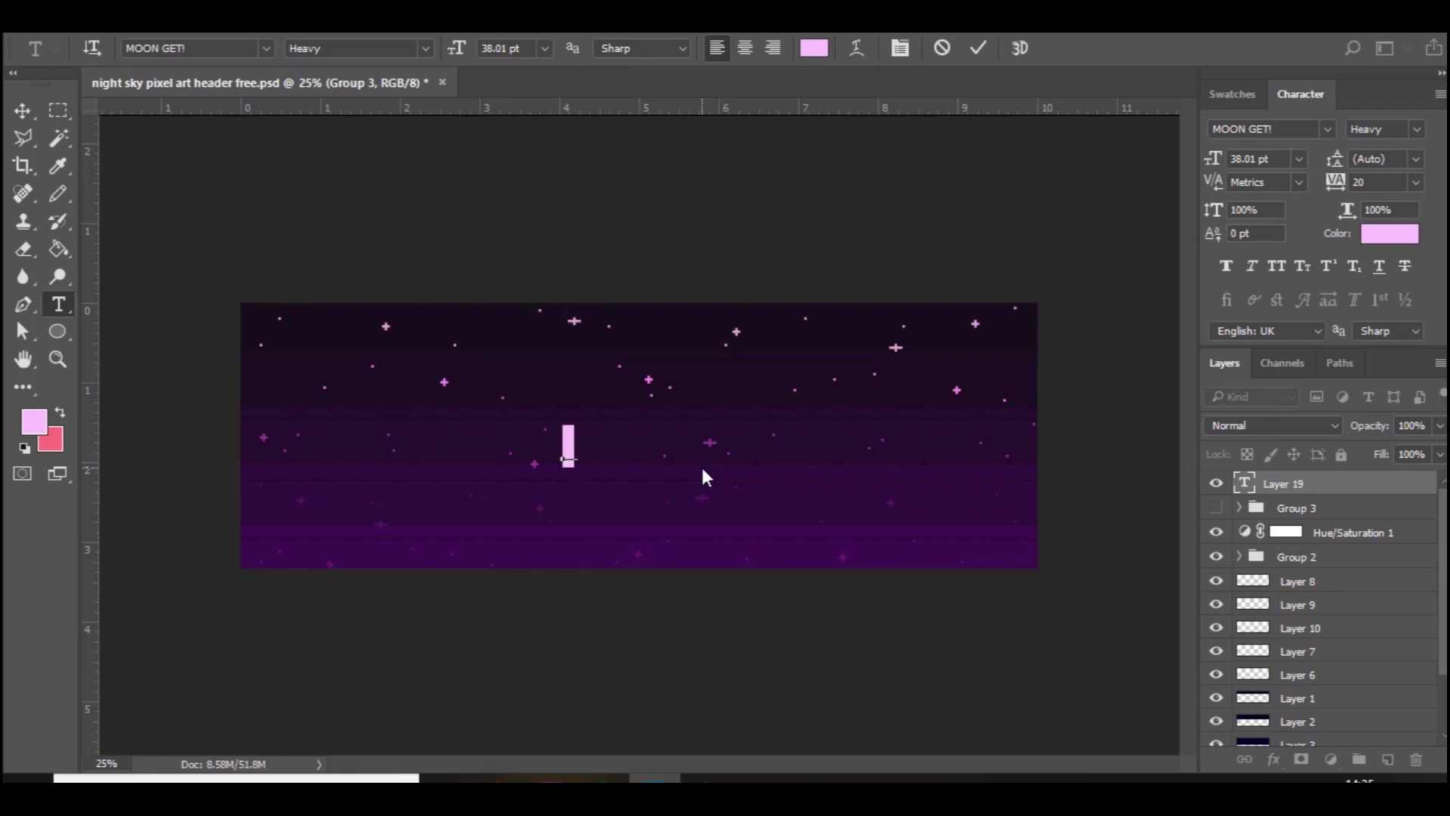
{"action": "type", "text": "S"}
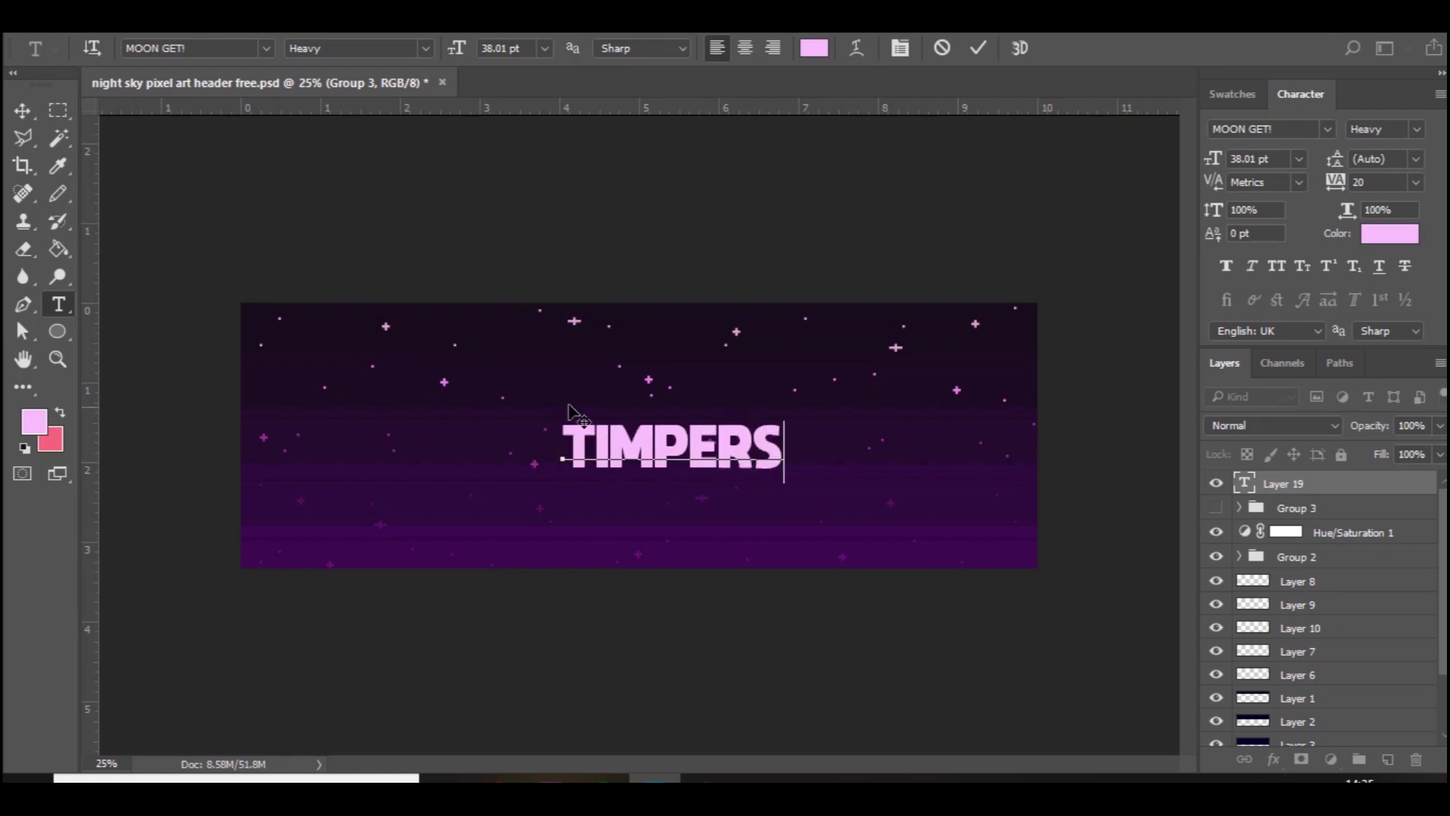
{"action": "left_click", "coordinate": [33, 114]}
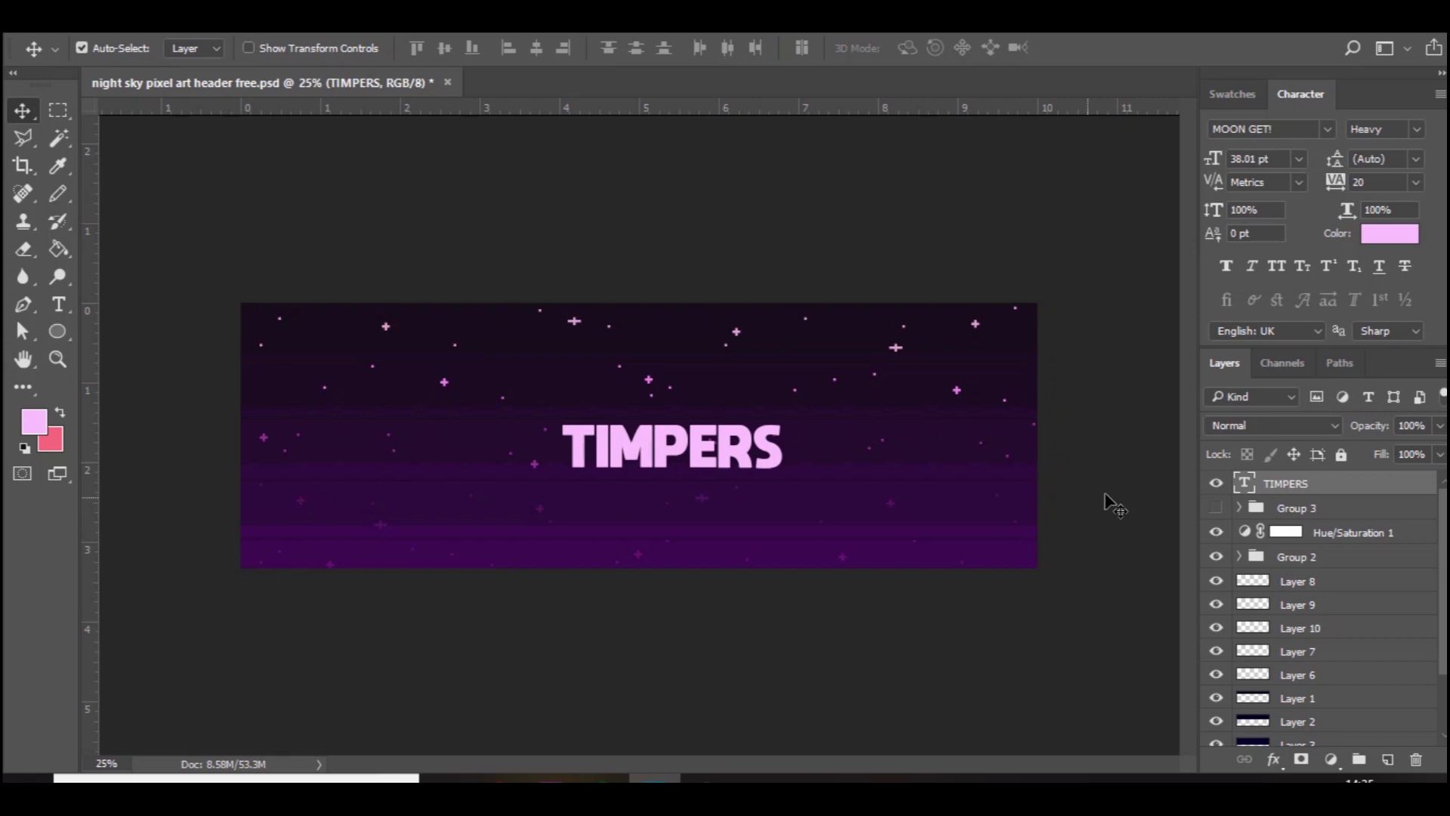
Step: Rasterize TIMPERS and compare it with the Group 3 logo, leaving Group 3 hidden
{"action": "right_click", "coordinate": [1368, 485]}
{"action": "left_click", "coordinate": [1036, 429]}
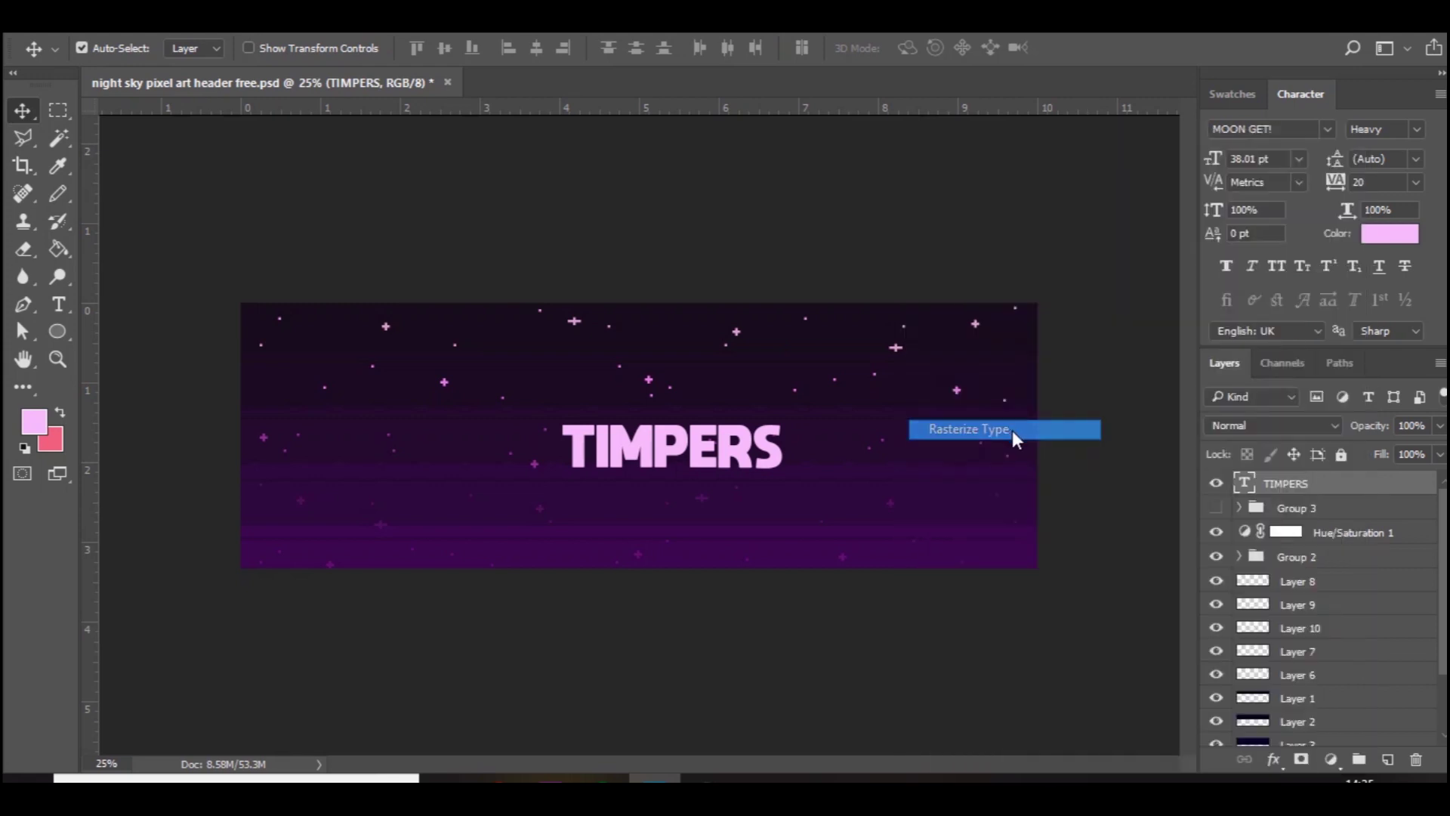
{"action": "left_click", "coordinate": [1216, 483]}
{"action": "left_click", "coordinate": [1216, 510]}
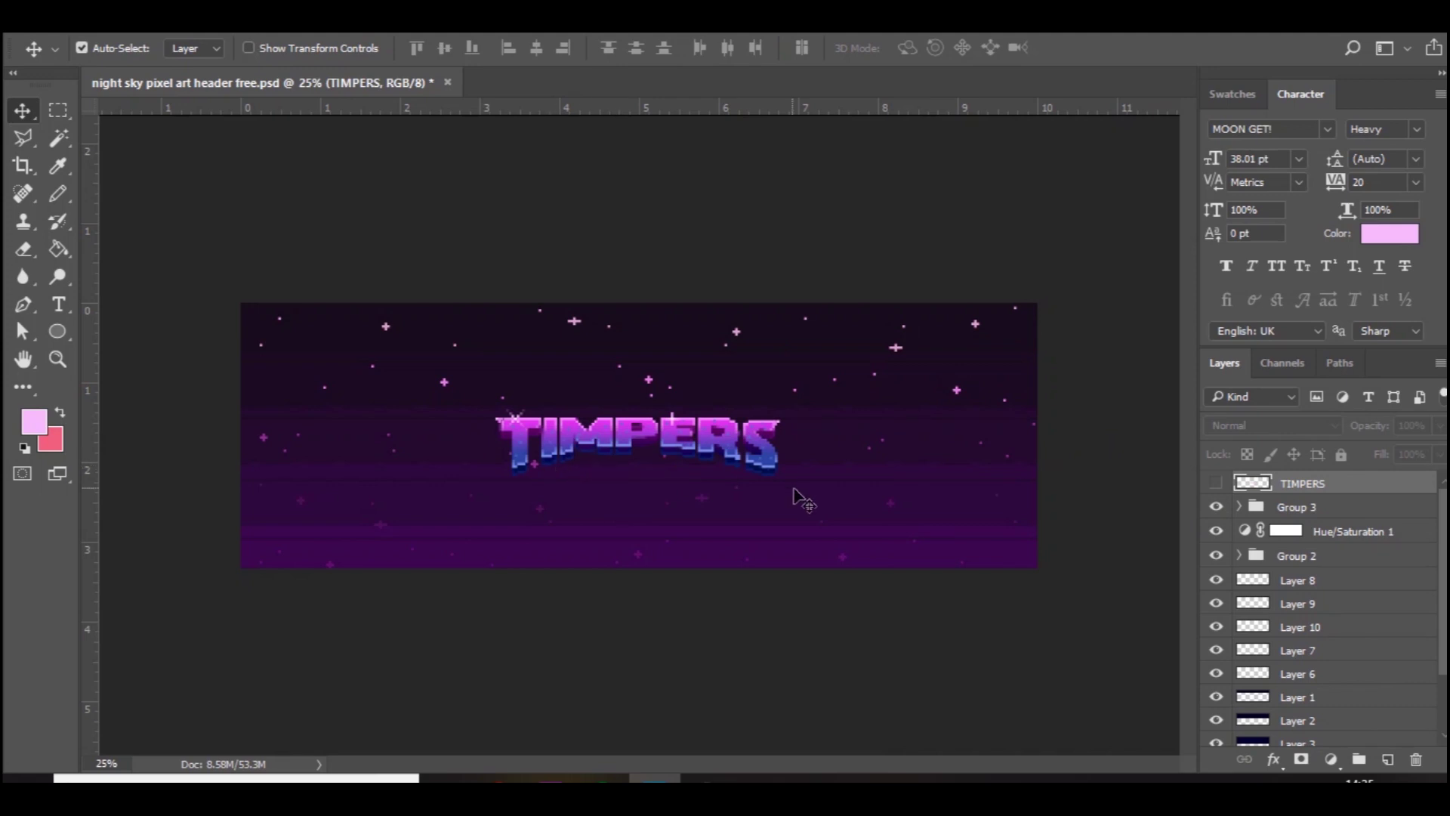
{"action": "left_click", "coordinate": [1218, 484]}
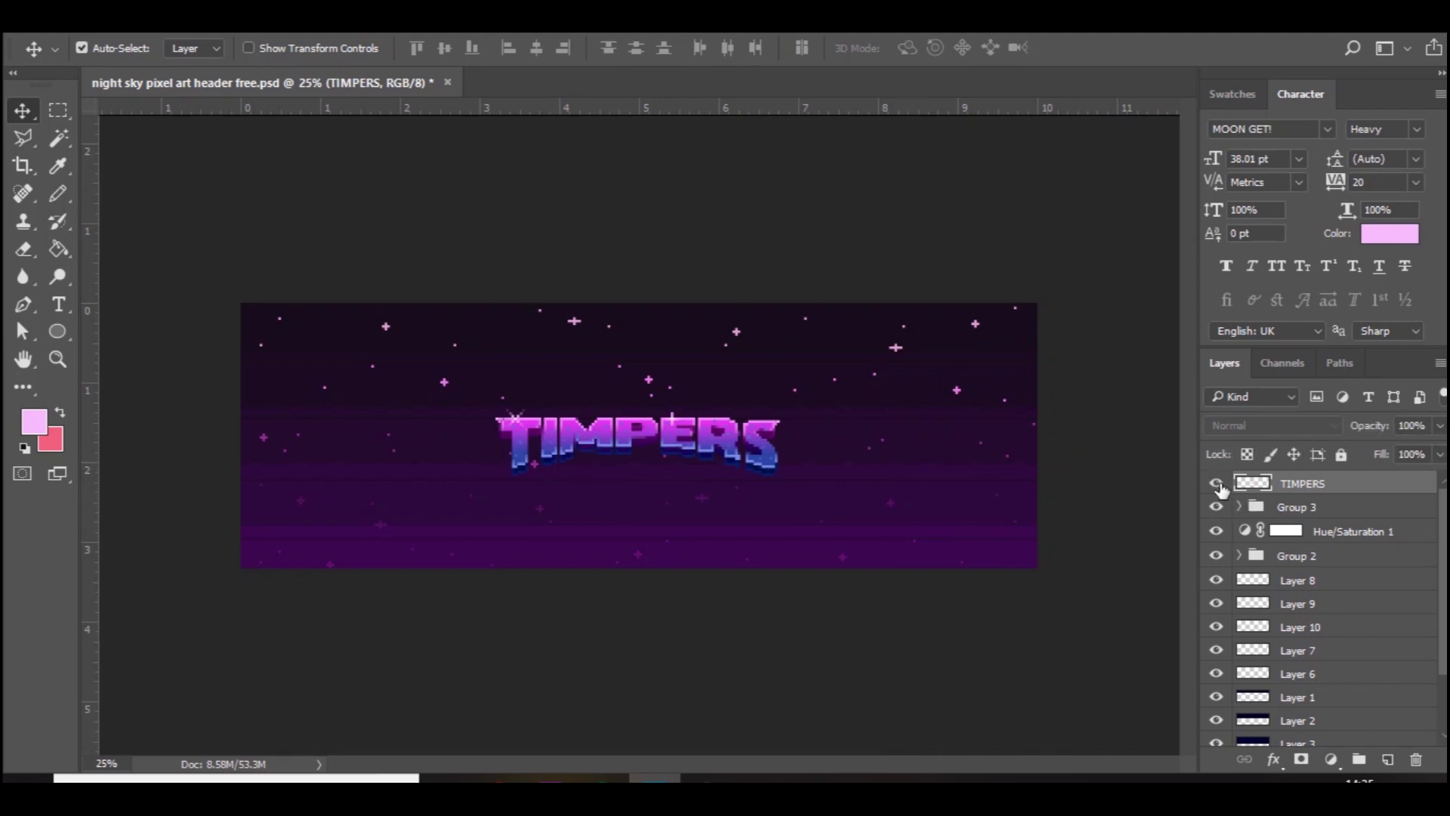
{"action": "left_click", "coordinate": [1216, 506]}
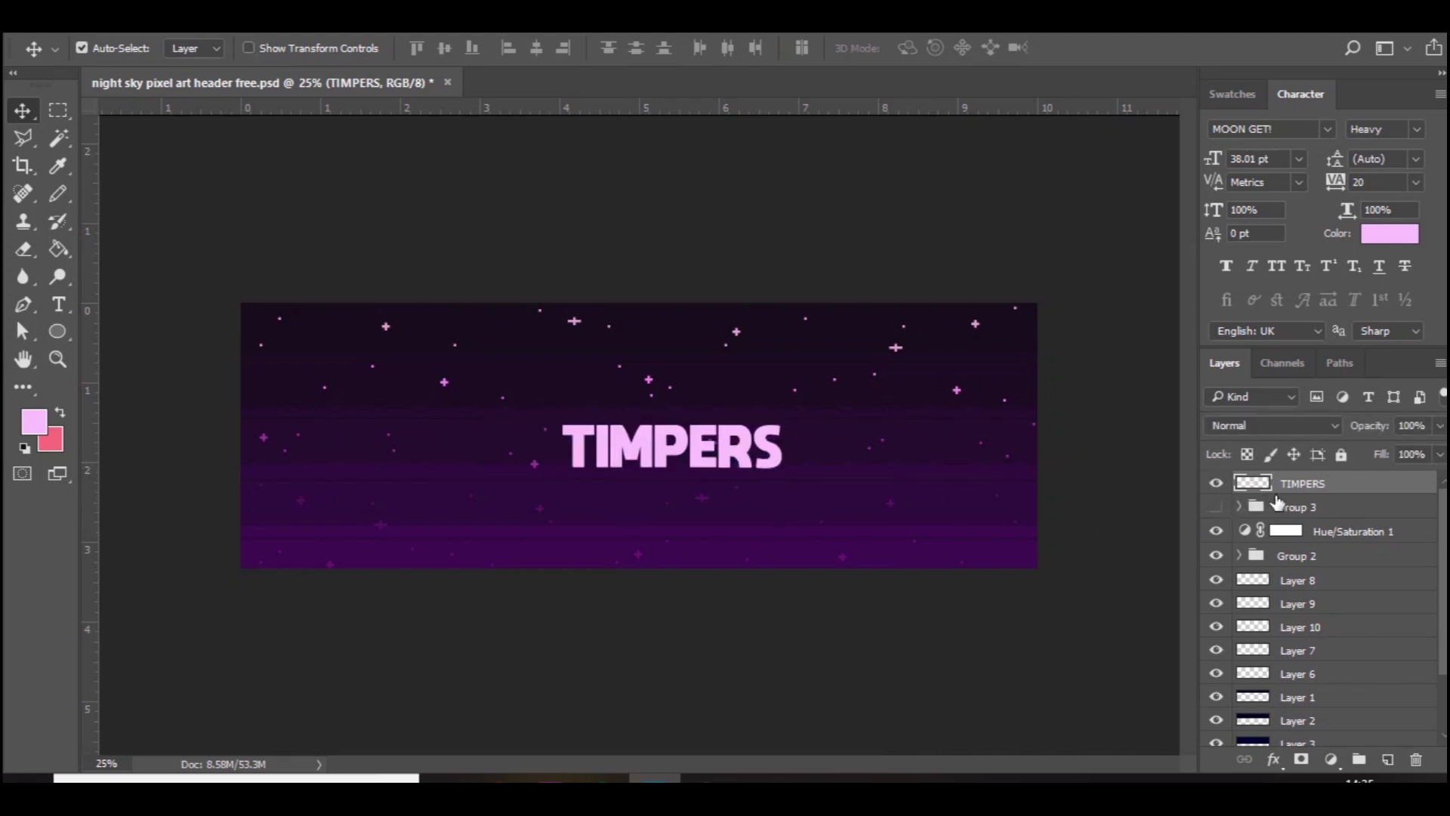
Step: Move the TIMPERS text to the centre of the sky with Free Transform
{"action": "key", "text": "ctrl+t"}
{"action": "left_click_drag", "start_coordinate": [724, 446], "coordinate": [776, 414]}
{"action": "key", "text": "Return"}
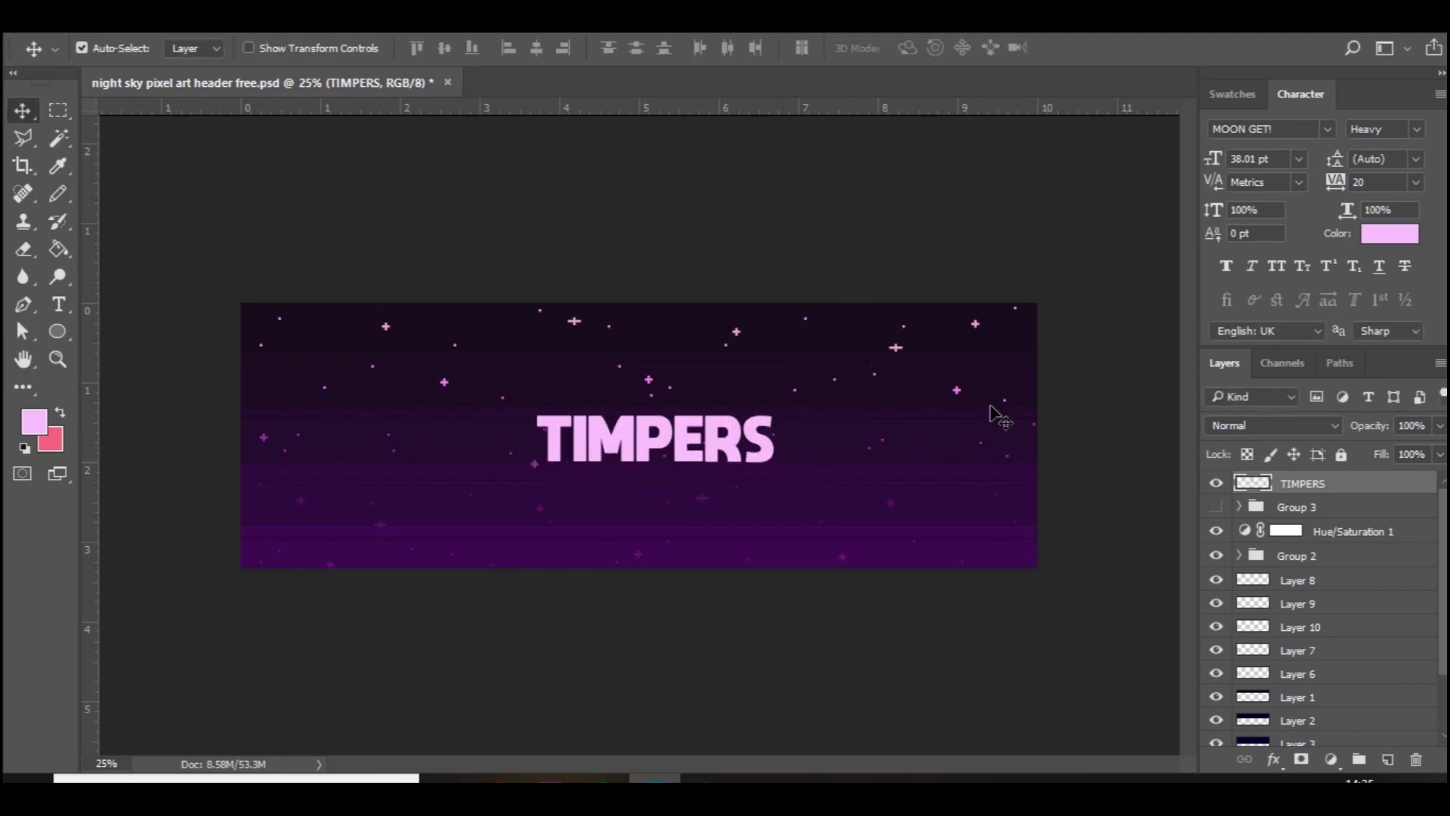
{"action": "key", "text": "ctrl+z"}
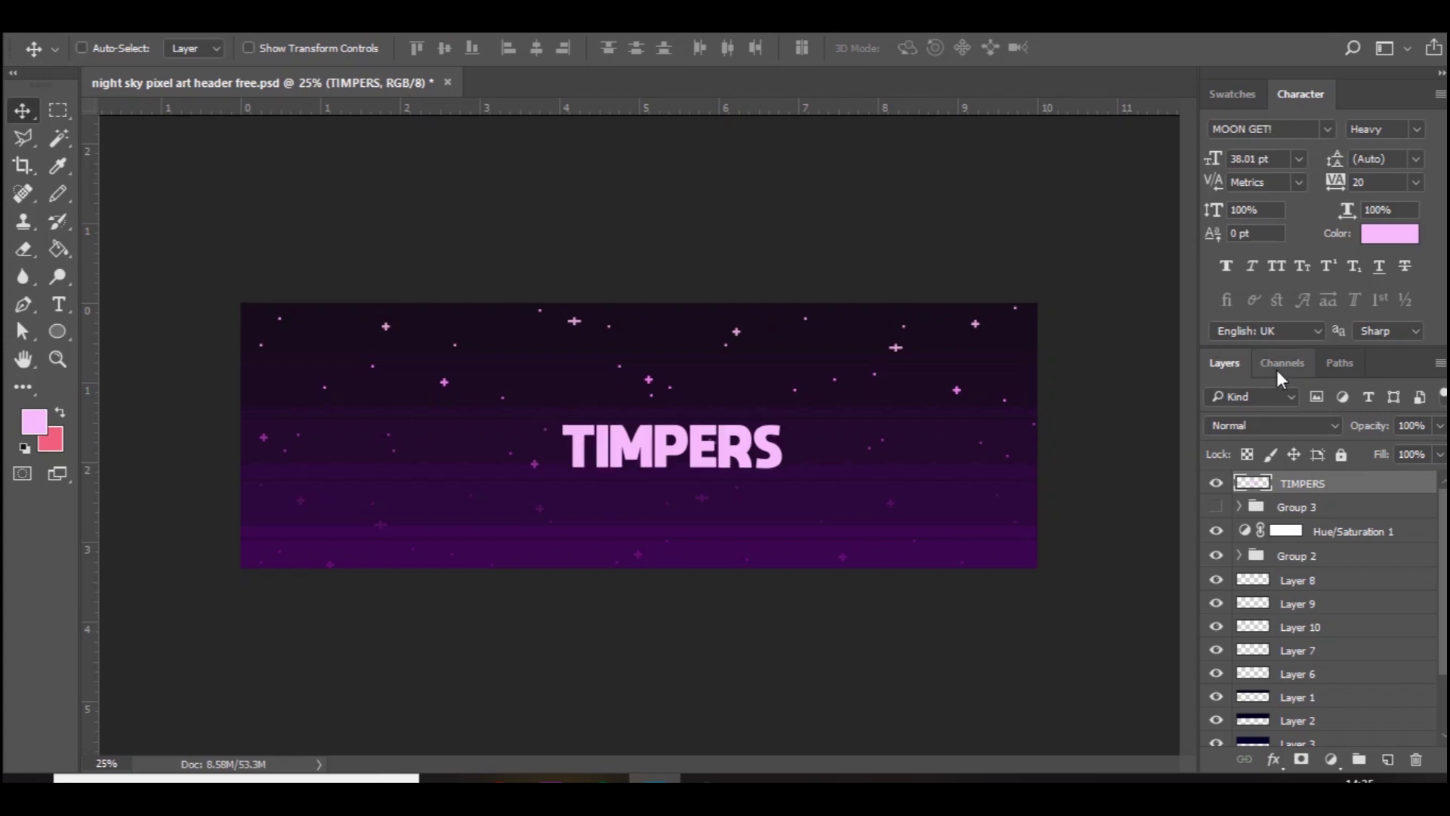
{"action": "key", "text": "ctrl+t"}
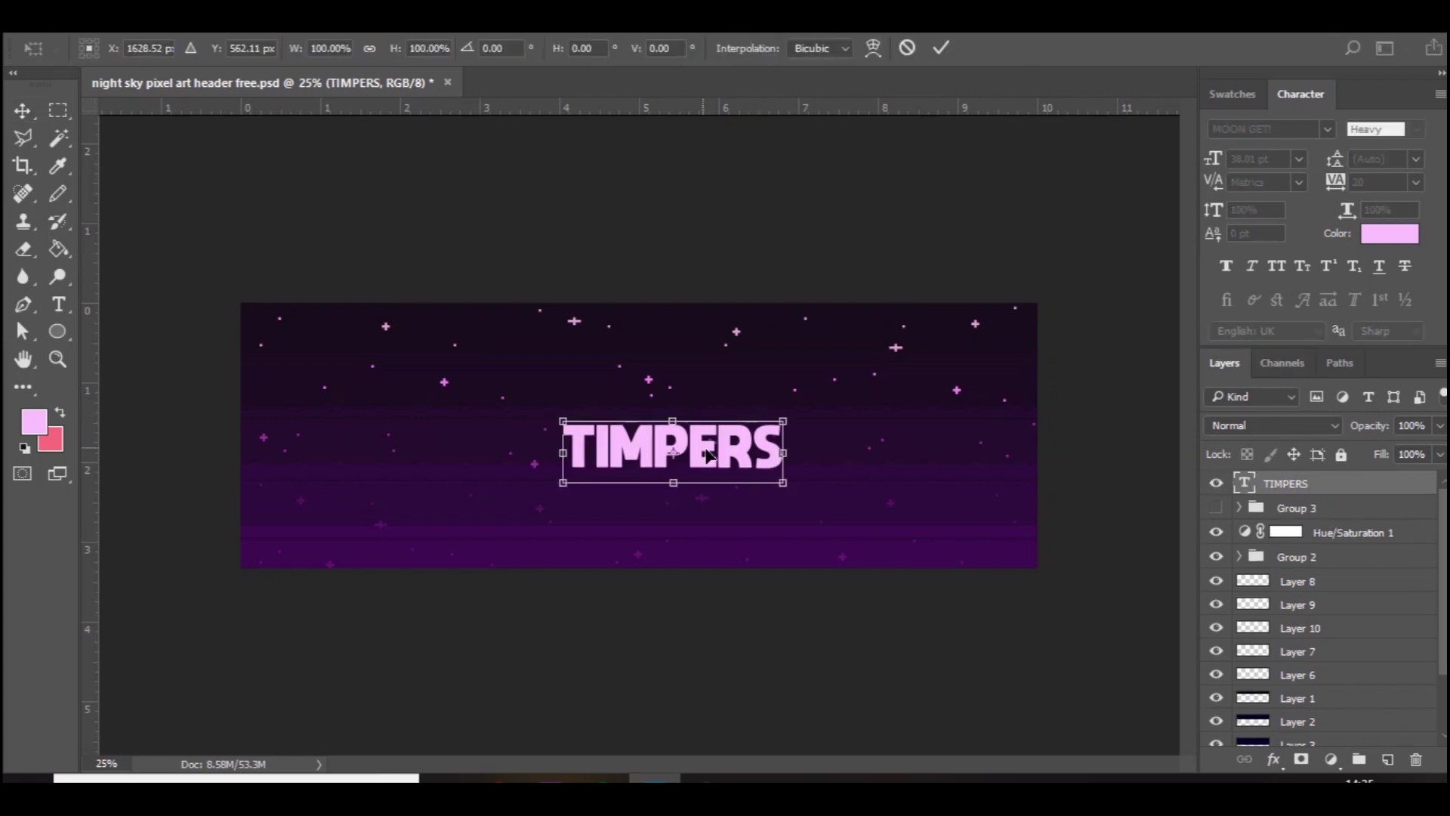
{"action": "left_click_drag", "start_coordinate": [712, 453], "coordinate": [684, 442]}
{"action": "key", "text": "Return"}
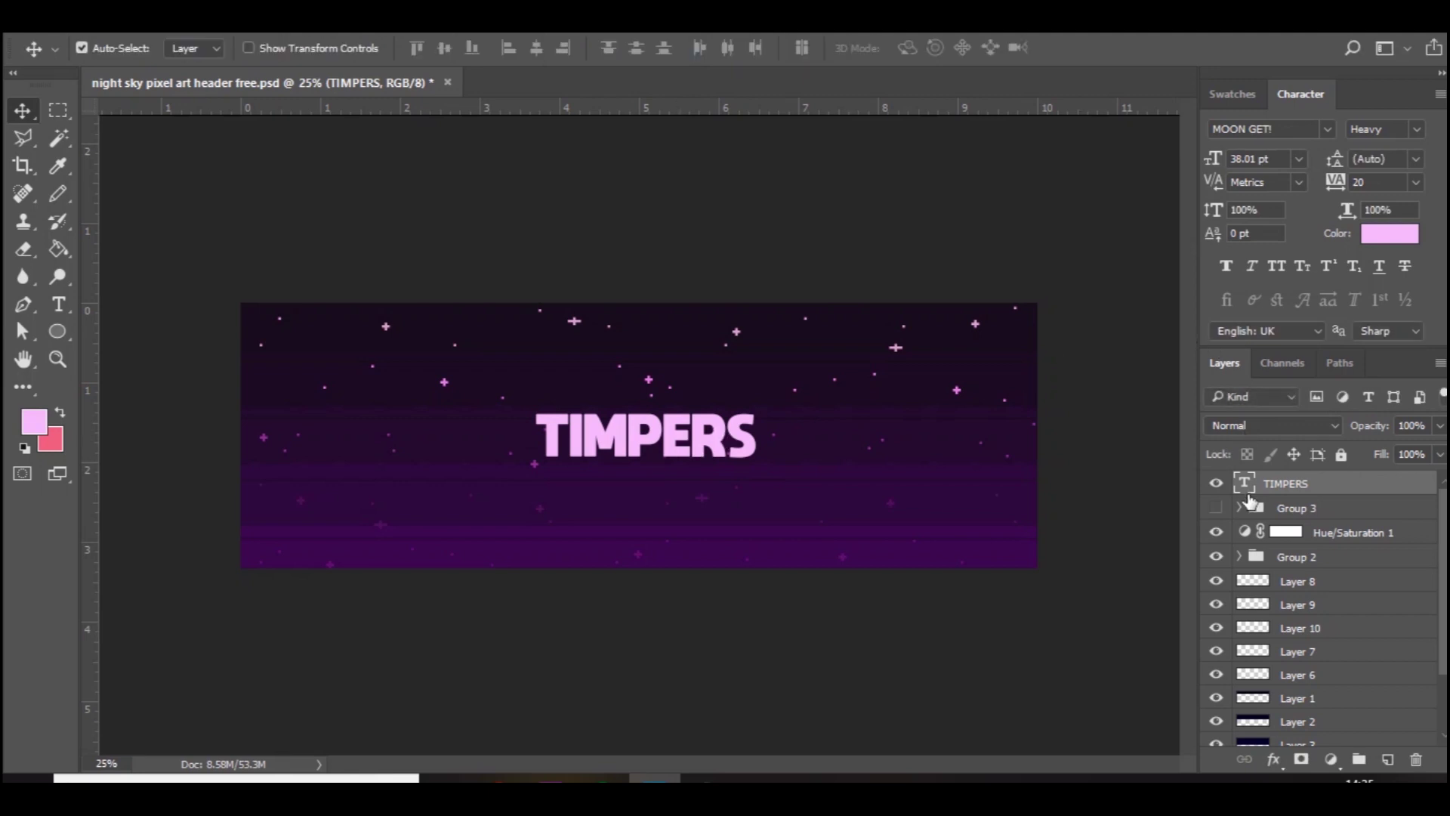
Step: Warp TIMPERS with the Arc Lower style at -20% bend
{"action": "double_click", "coordinate": [1245, 483]}
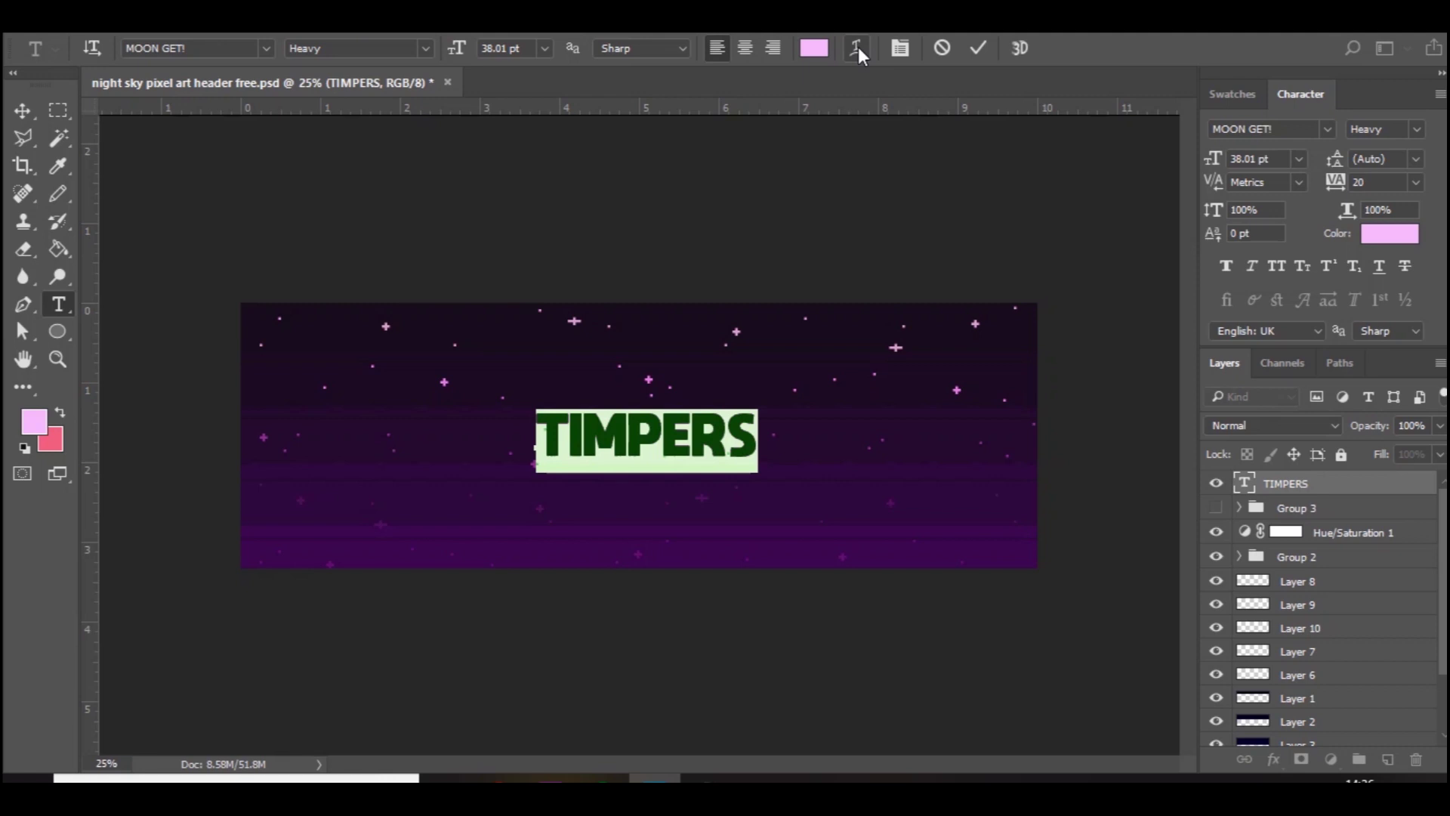
{"action": "left_click", "coordinate": [859, 48]}
{"action": "left_click", "coordinate": [992, 231]}
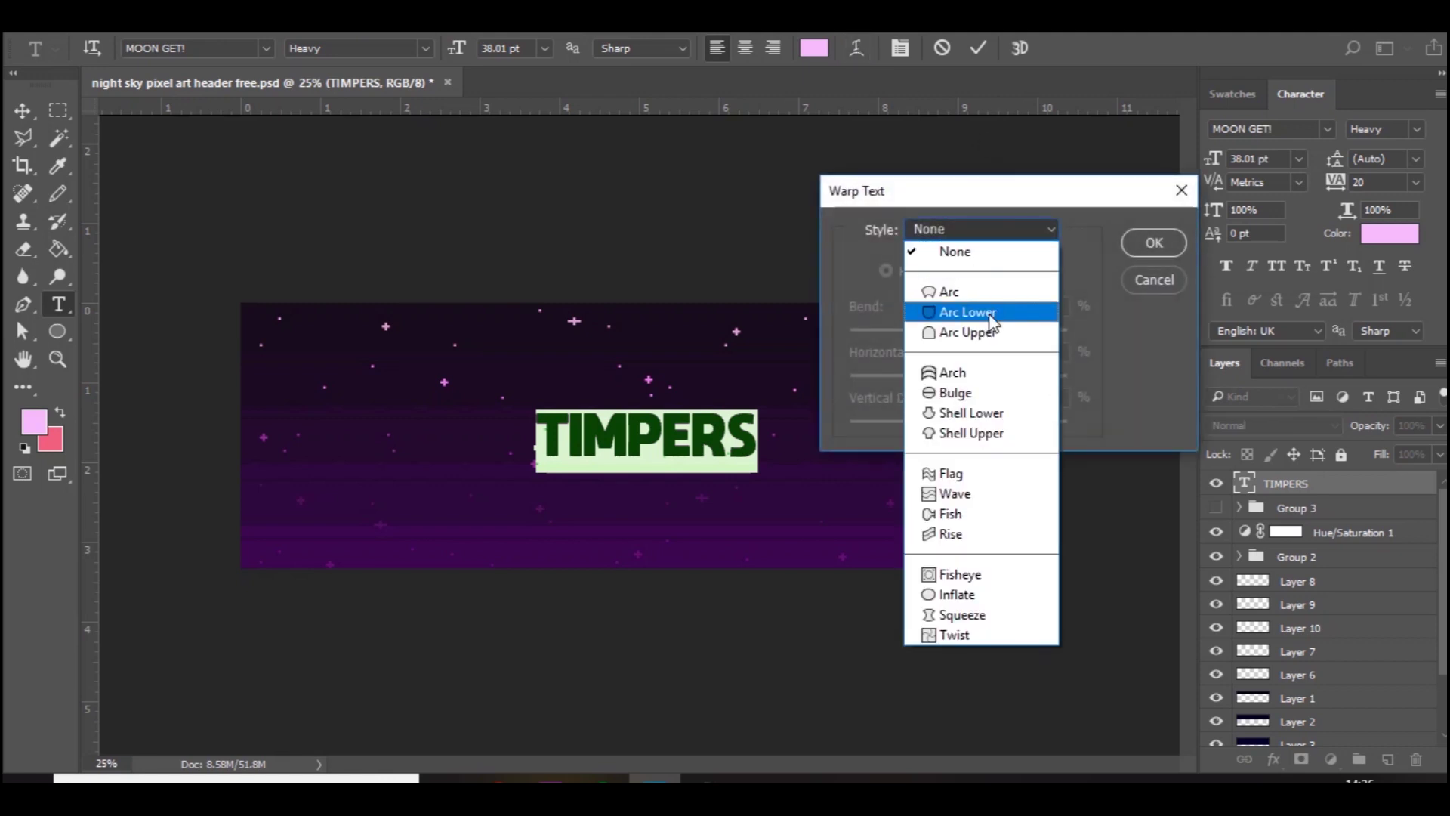
{"action": "left_click", "coordinate": [990, 317]}
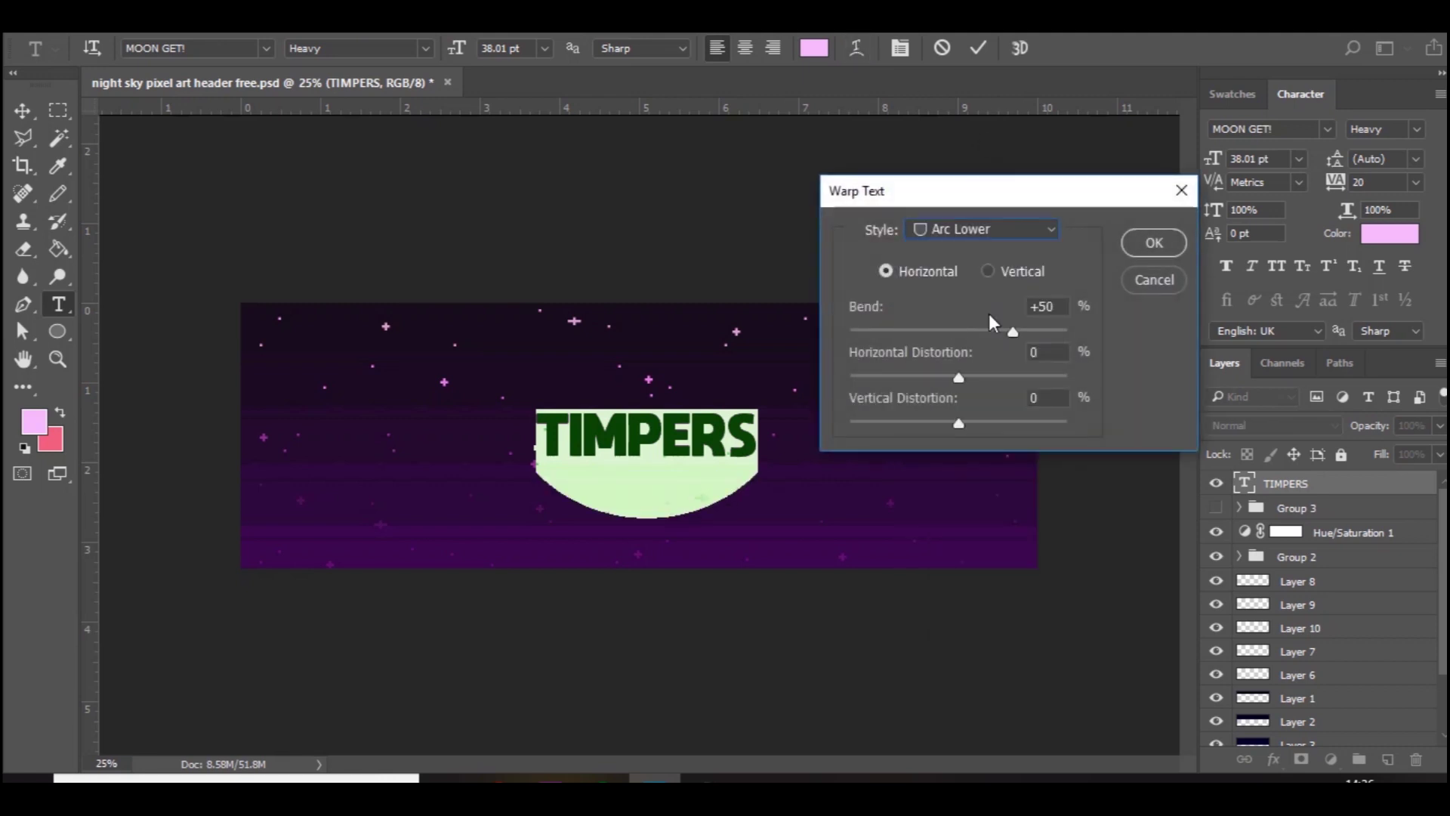
{"action": "left_click", "coordinate": [994, 229]}
{"action": "left_click", "coordinate": [971, 333]}
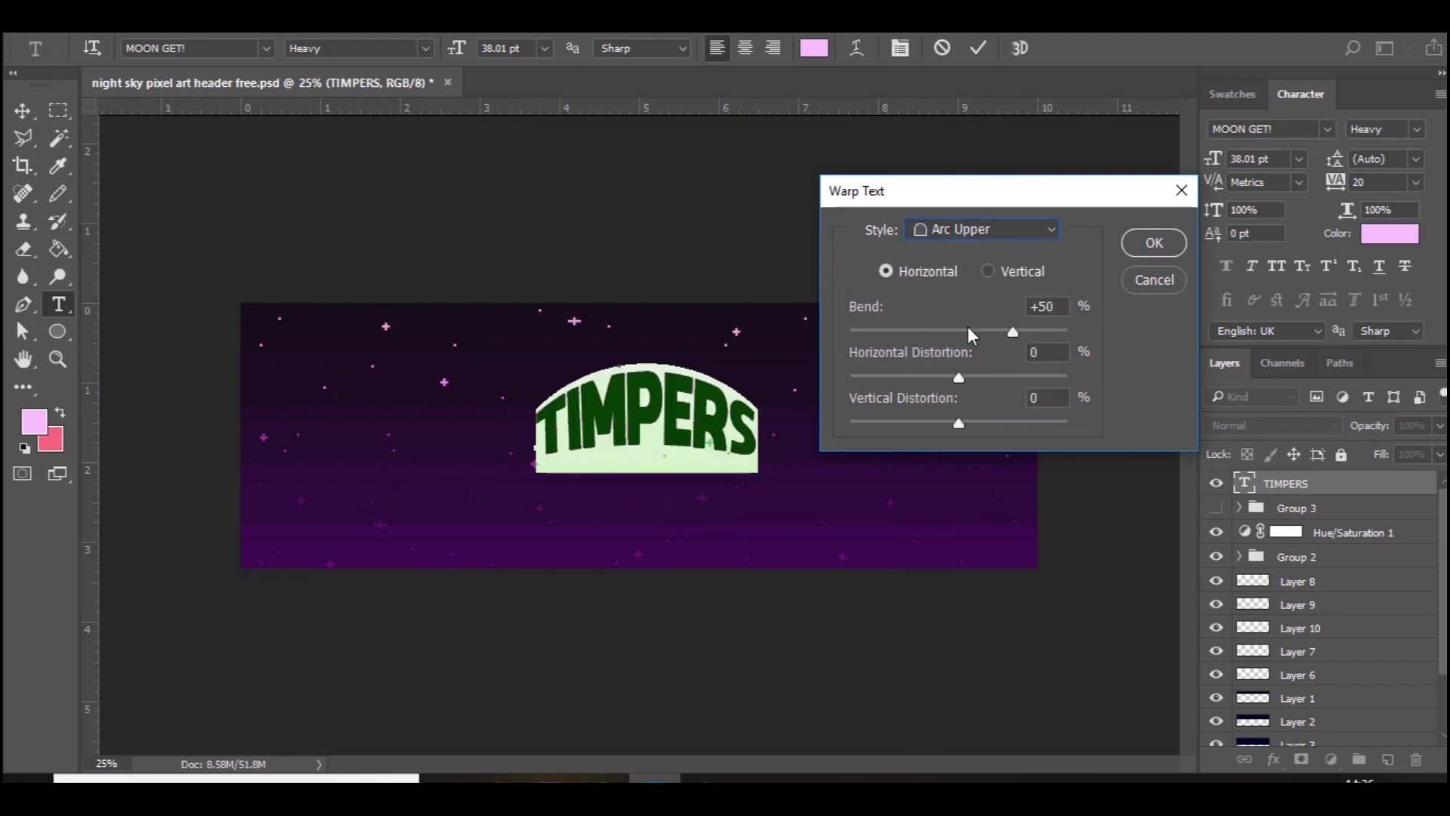
{"action": "left_click", "coordinate": [983, 237]}
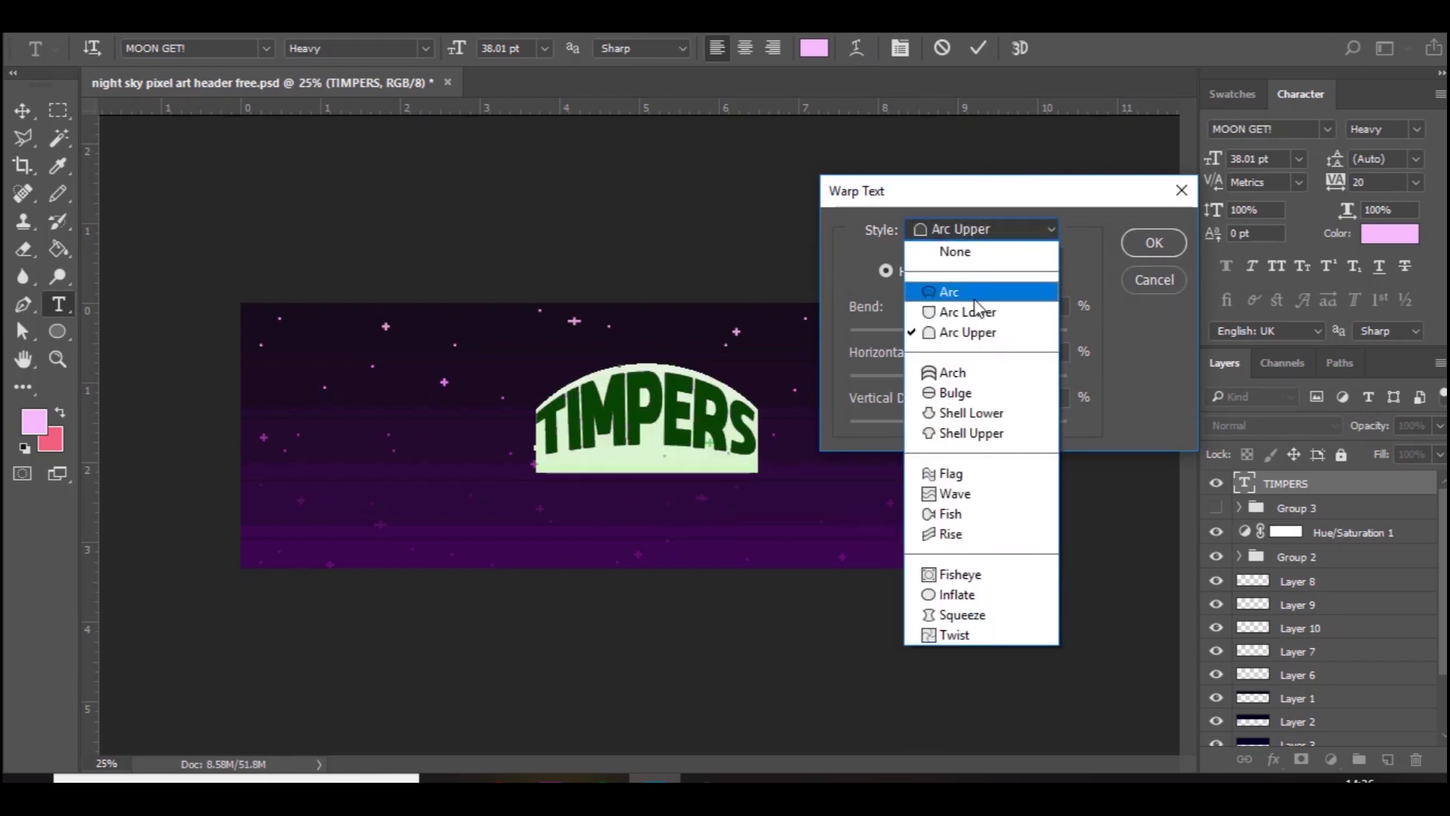
{"action": "left_click", "coordinate": [974, 317]}
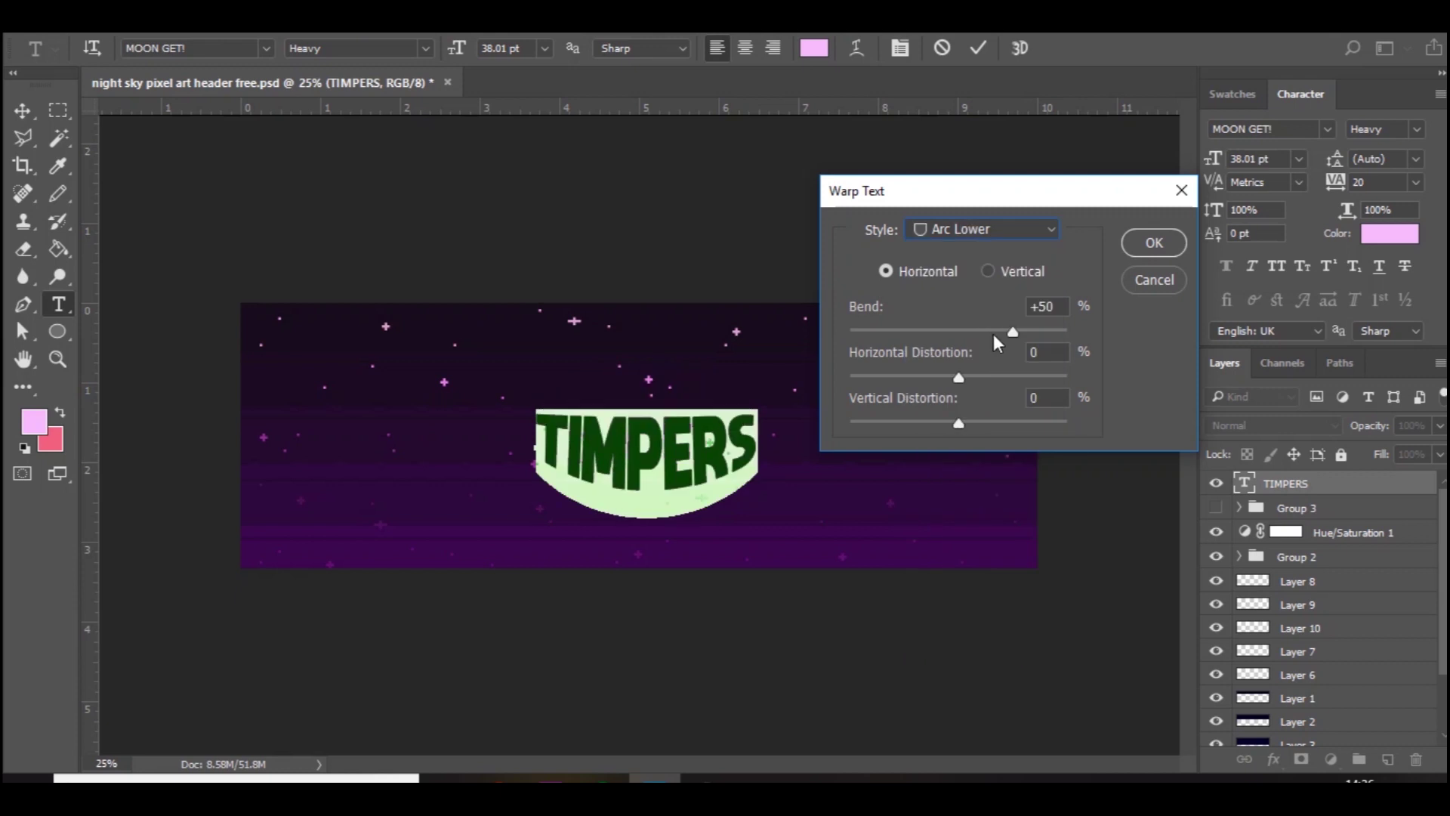
{"action": "left_click_drag", "start_coordinate": [1005, 334], "coordinate": [938, 345]}
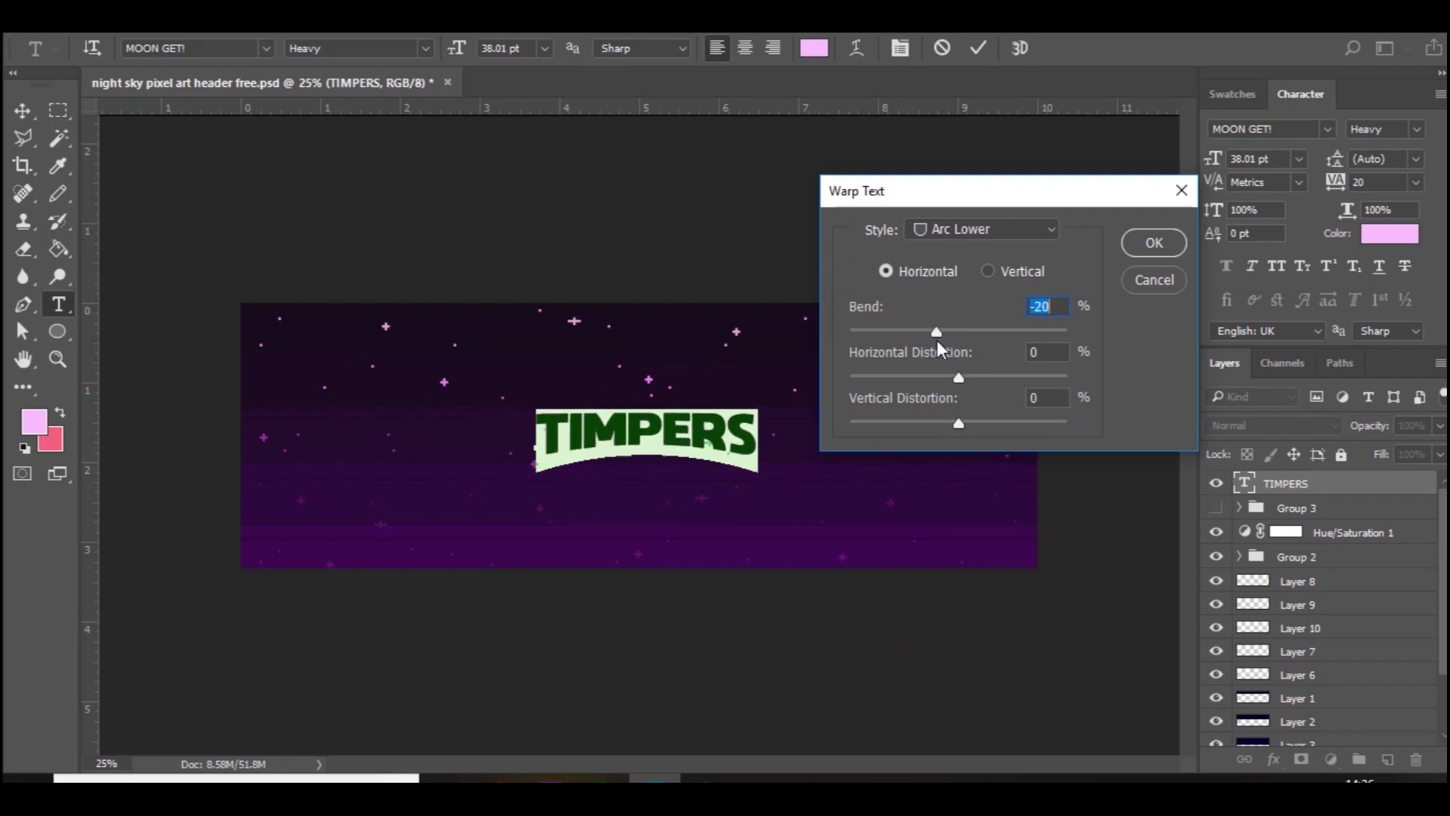
{"action": "left_click", "coordinate": [1152, 257]}
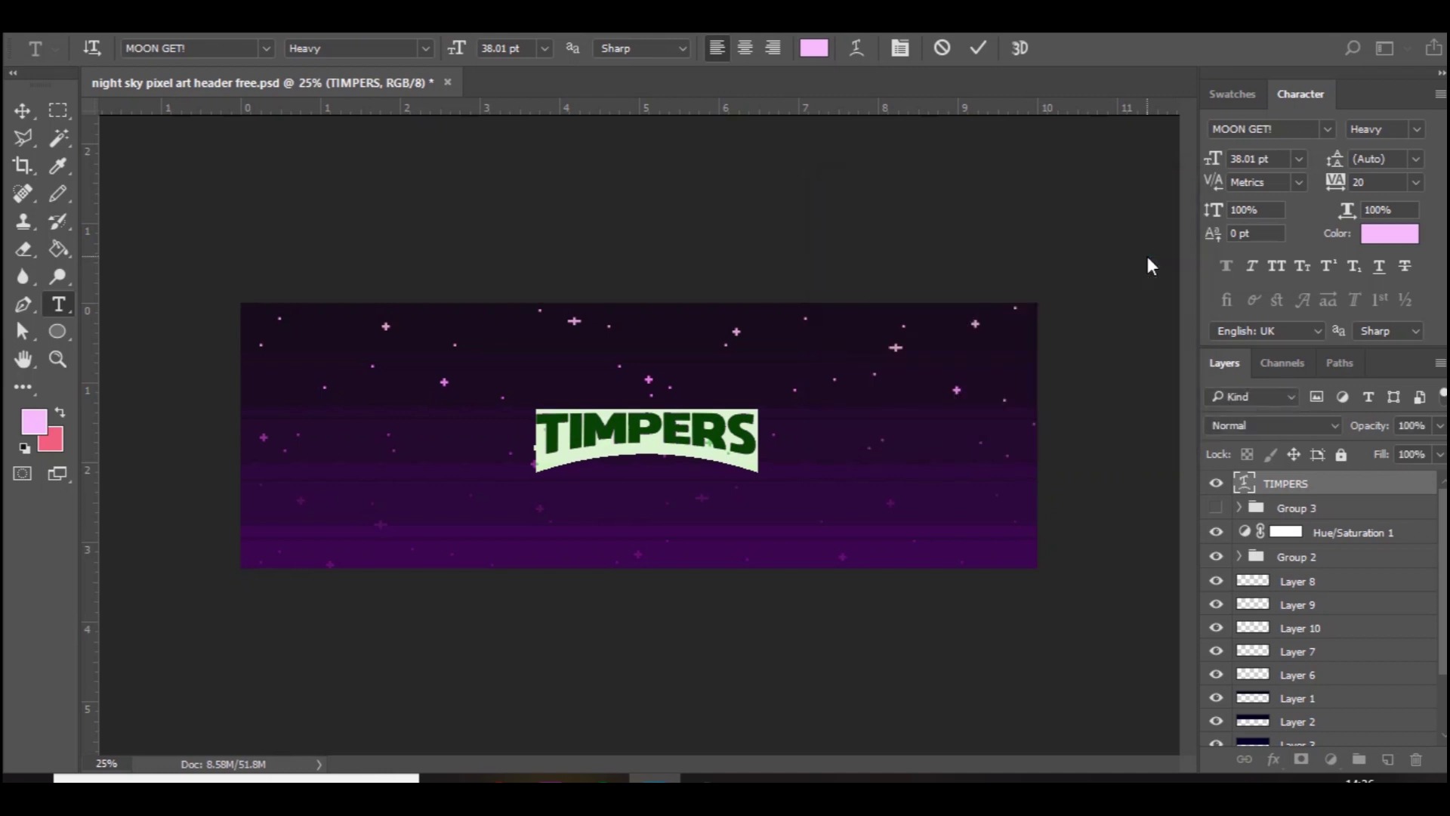
Step: Enlarge TIMPERS to 47.01 pt and re-centre it over the sky
{"action": "left_click_drag", "start_coordinate": [456, 50], "coordinate": [465, 51]}
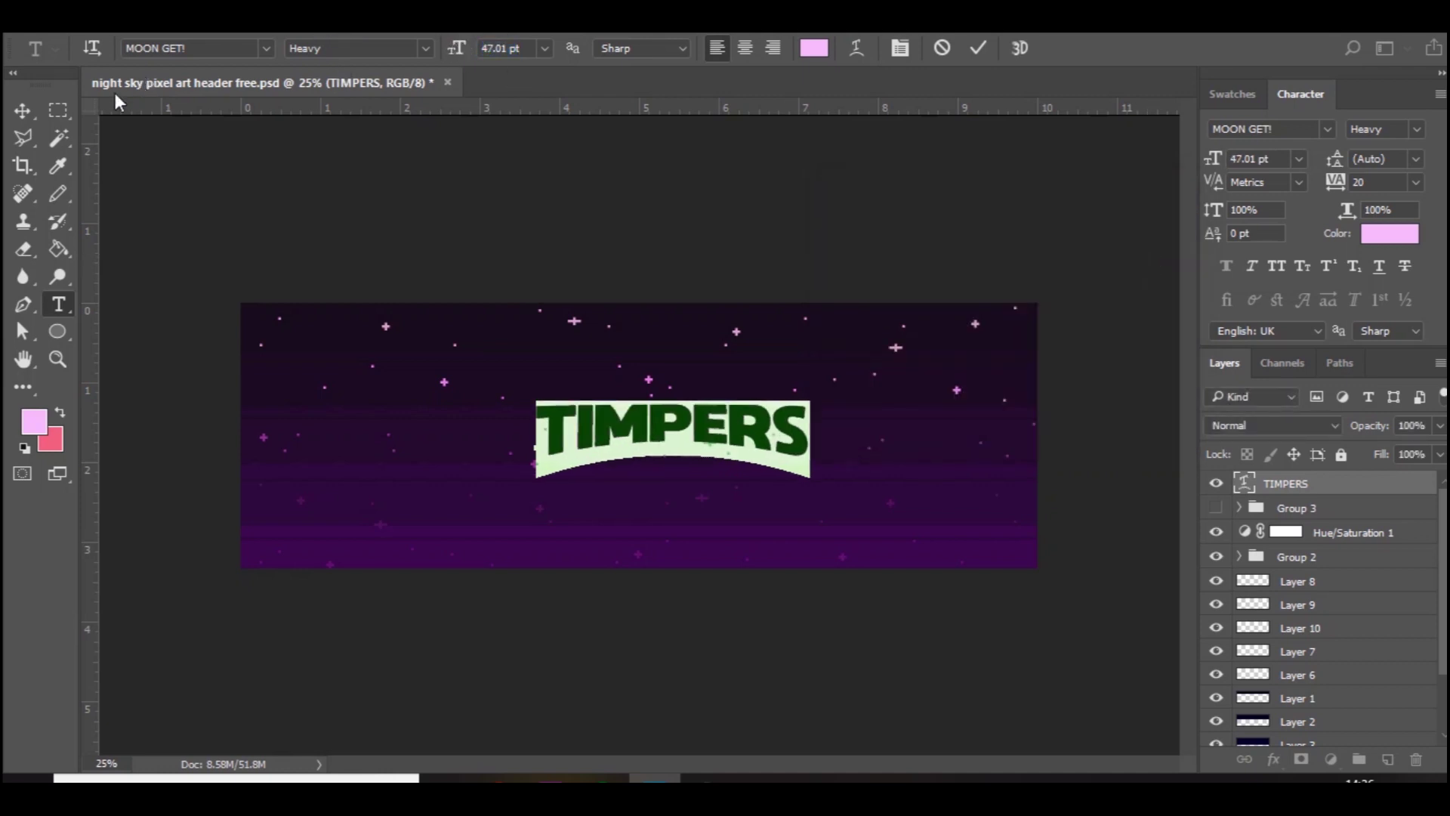
{"action": "left_click", "coordinate": [22, 117]}
{"action": "key", "text": "ctrl+t"}
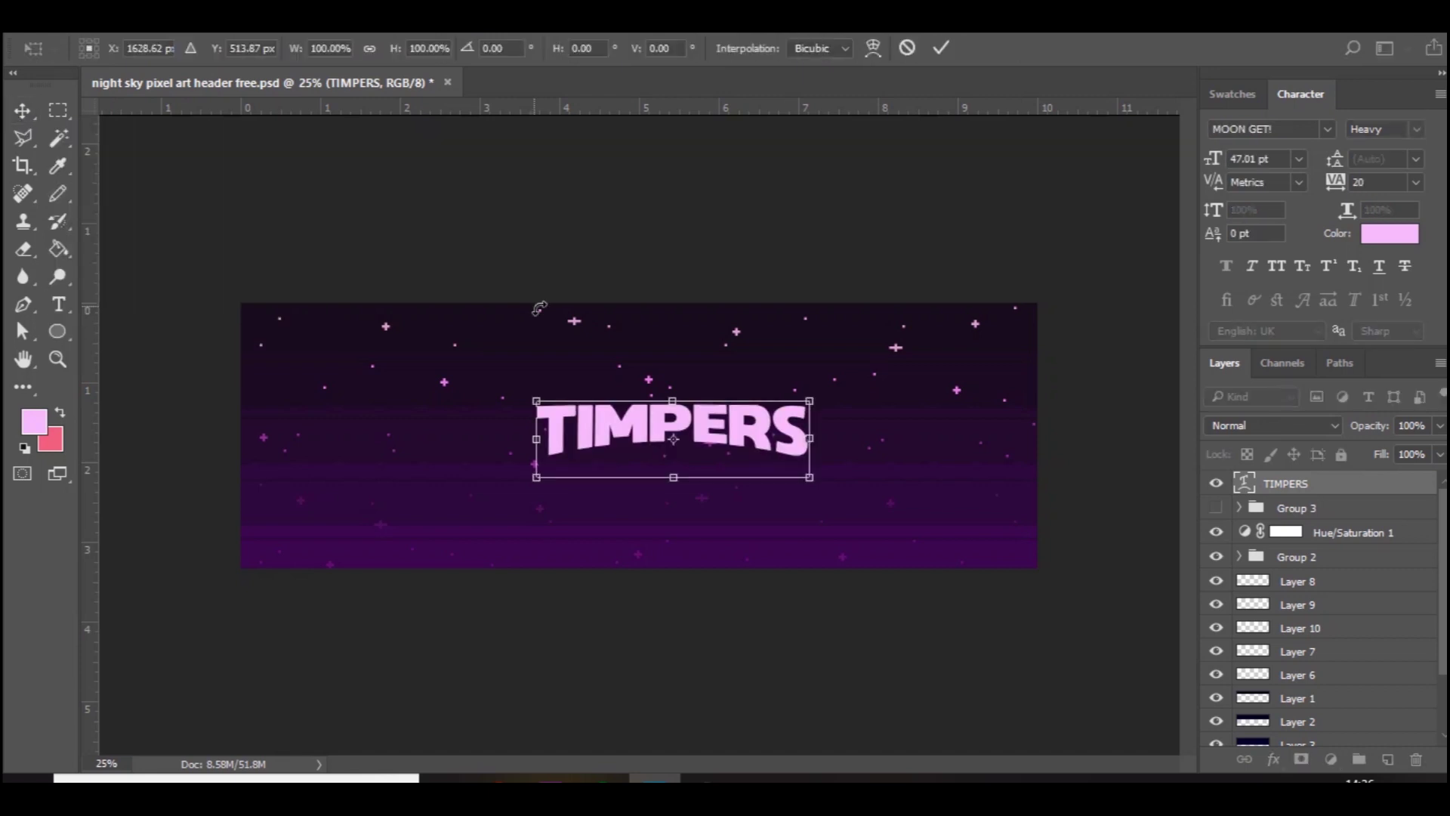
{"action": "left_click_drag", "start_coordinate": [736, 425], "coordinate": [711, 431]}
{"action": "key", "text": "Return"}
{"action": "key", "text": "ctrl+plus"}
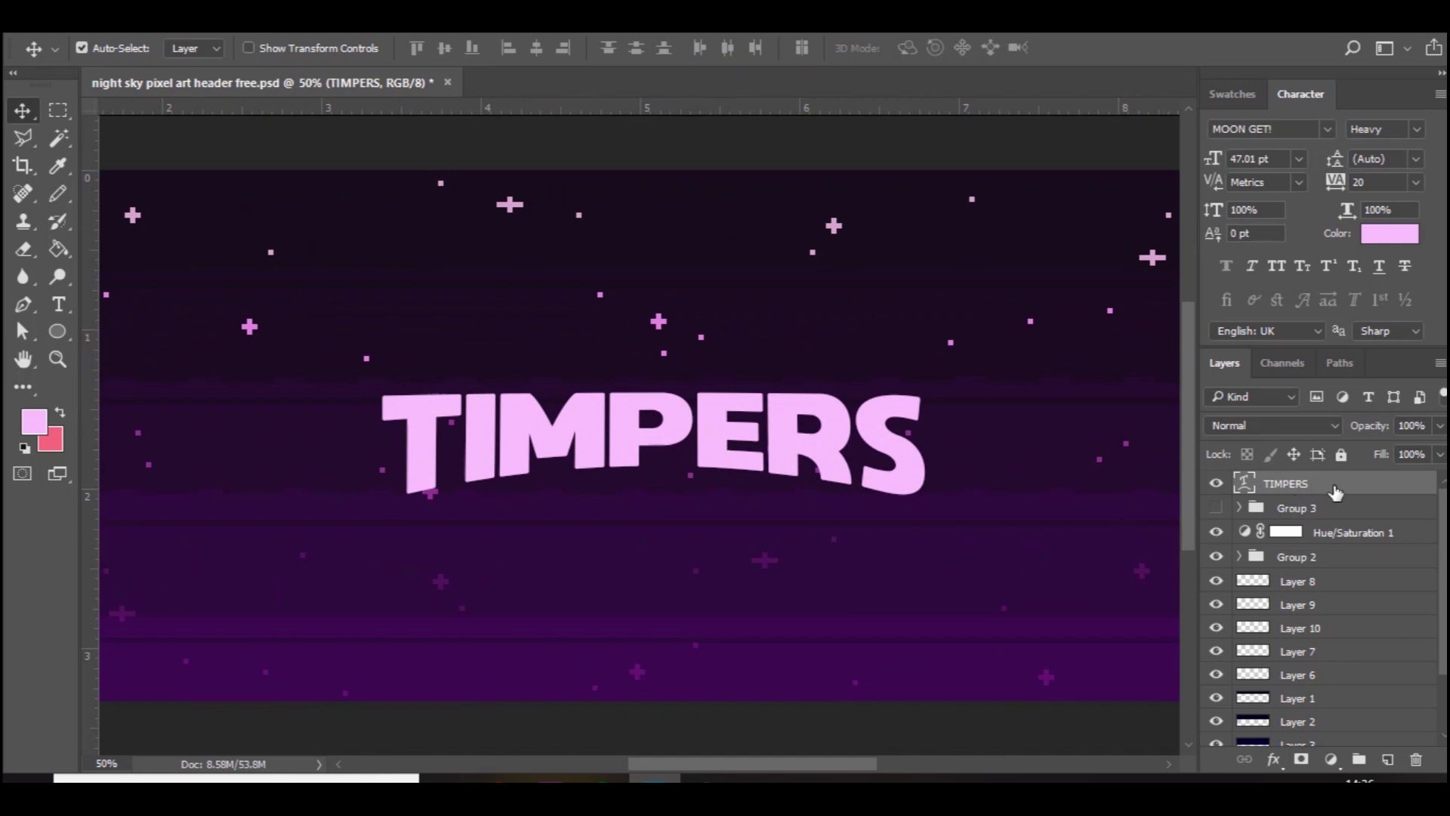
Step: Add a blue–pink Linear Gradient Overlay at 90° to the TIMPERS layer
{"action": "double_click", "coordinate": [1335, 492]}
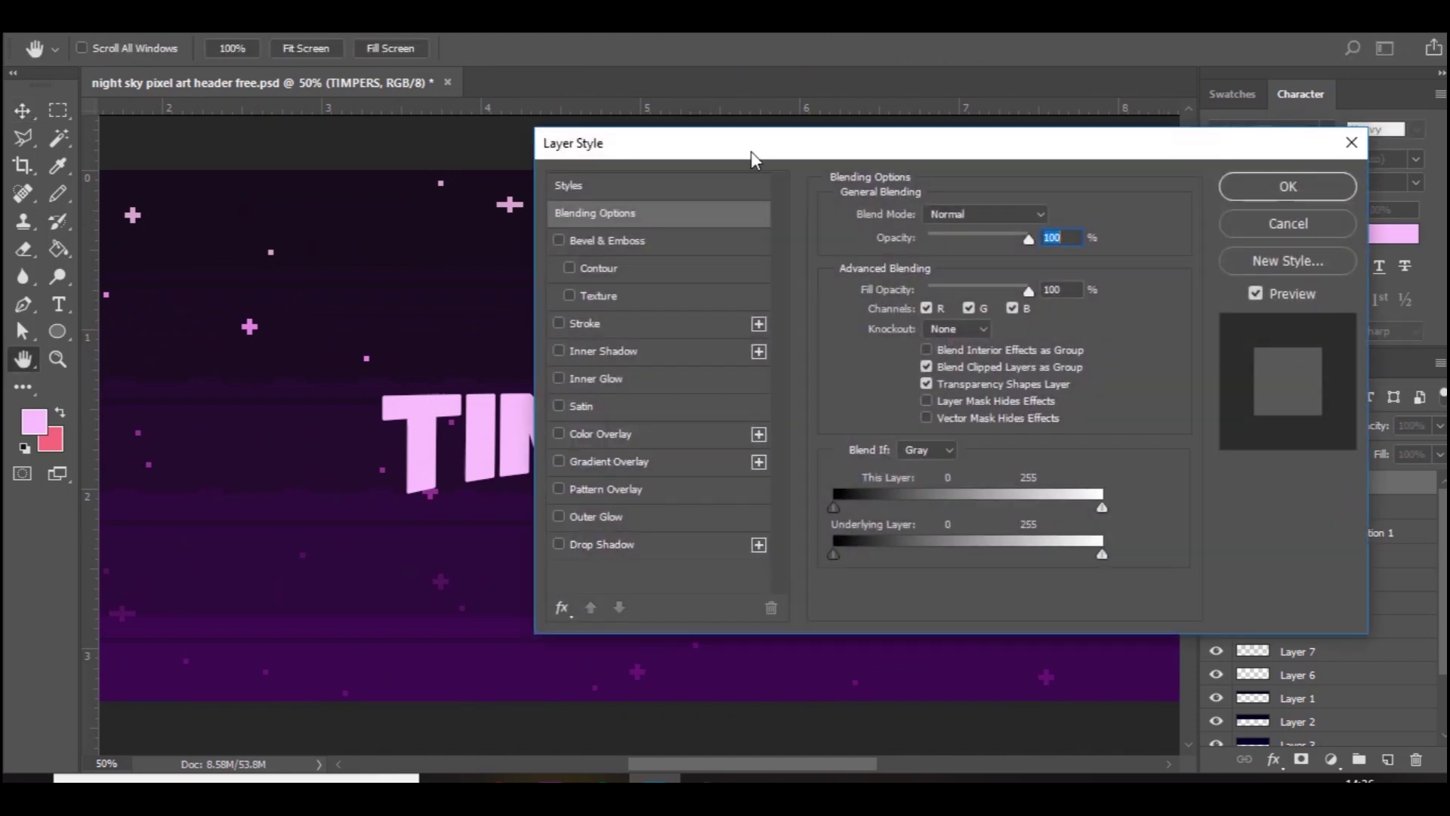
{"action": "left_click_drag", "start_coordinate": [750, 151], "coordinate": [977, 172]}
{"action": "left_click", "coordinate": [849, 482]}
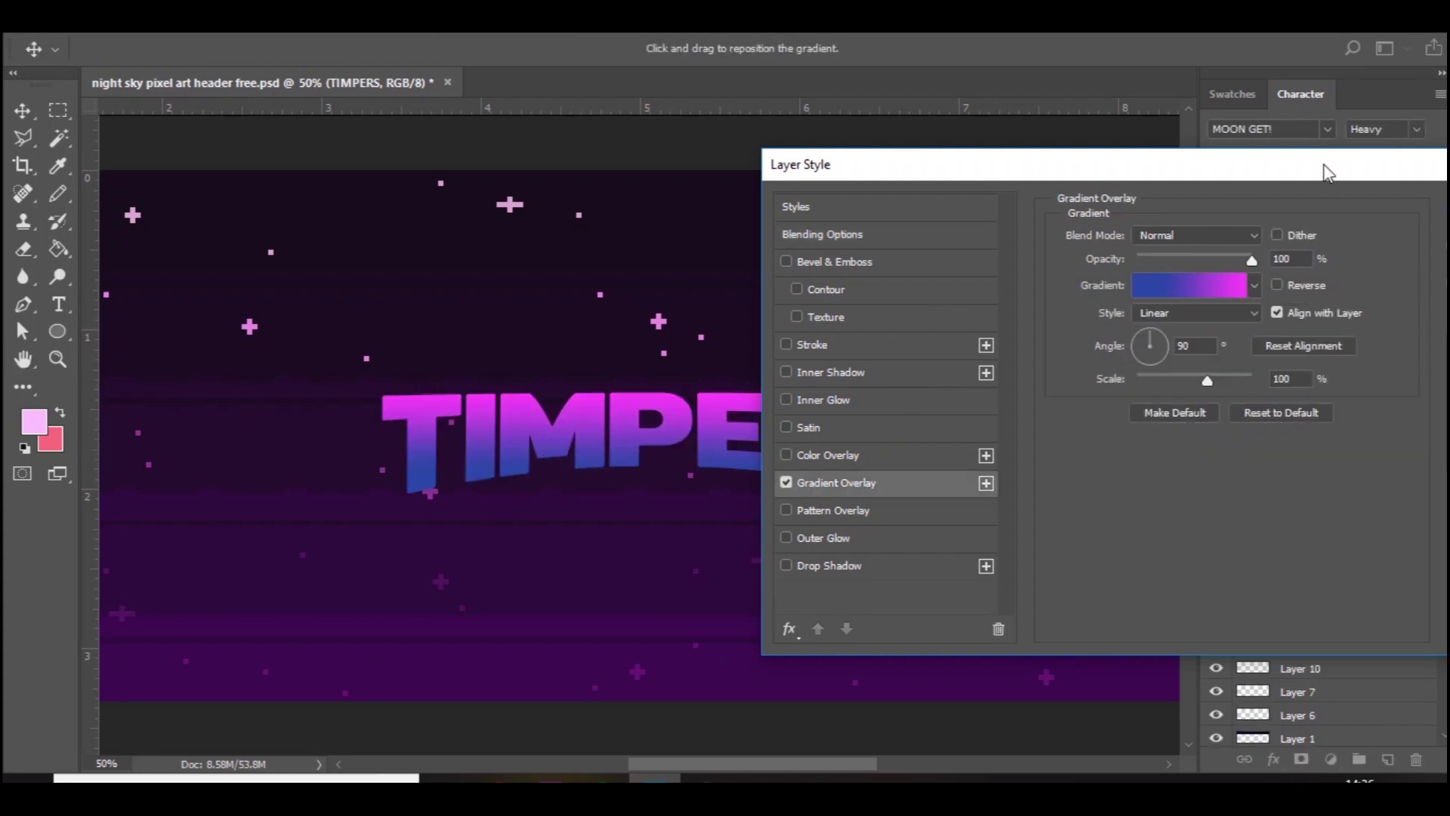
{"action": "left_click_drag", "start_coordinate": [1327, 172], "coordinate": [1083, 190]}
{"action": "left_click", "coordinate": [1275, 237]}
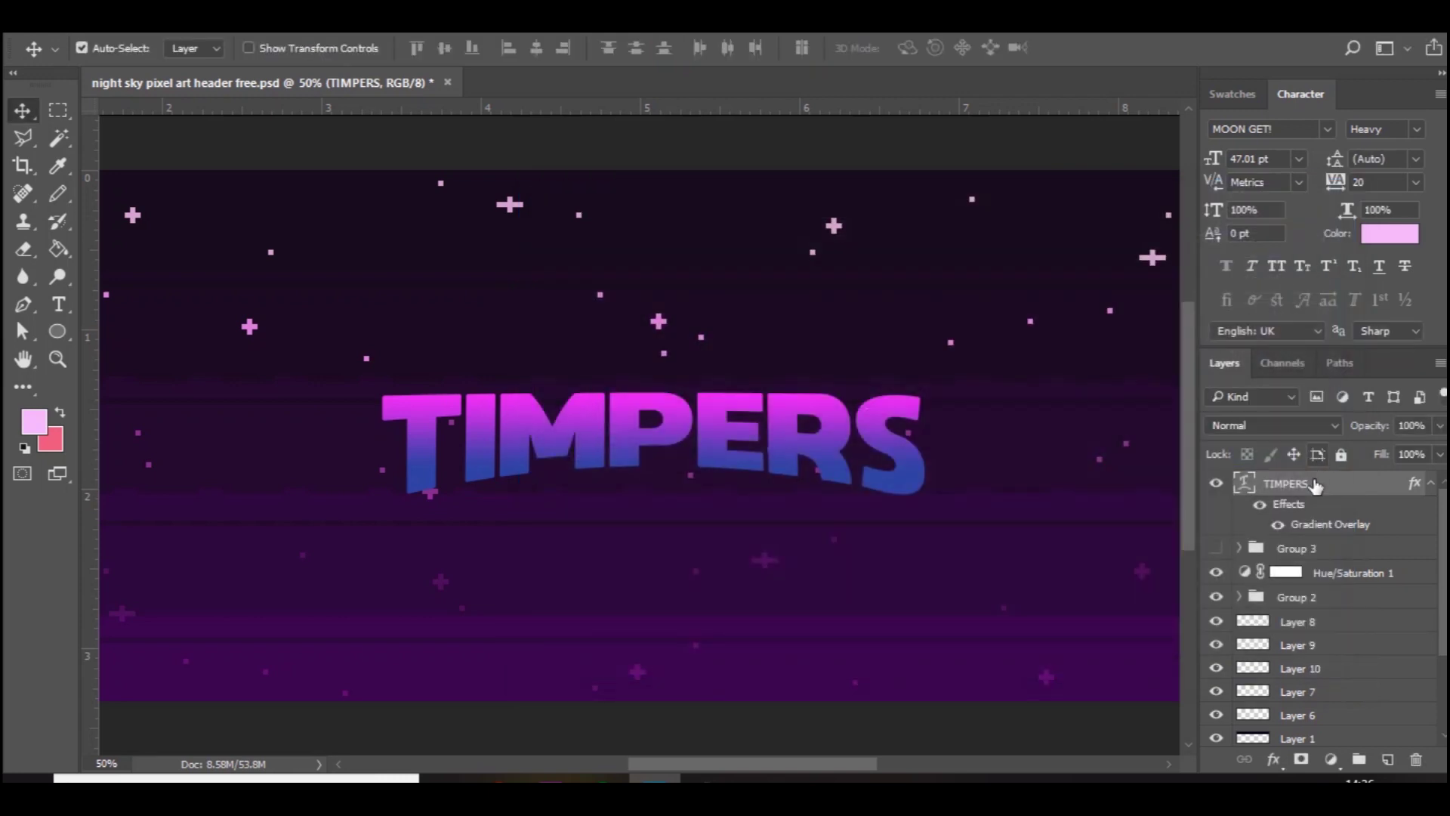
Step: Rasterize the TIMPERS layer style to bake in the gradient
{"action": "right_click", "coordinate": [1315, 484]}
{"action": "left_click", "coordinate": [994, 455]}
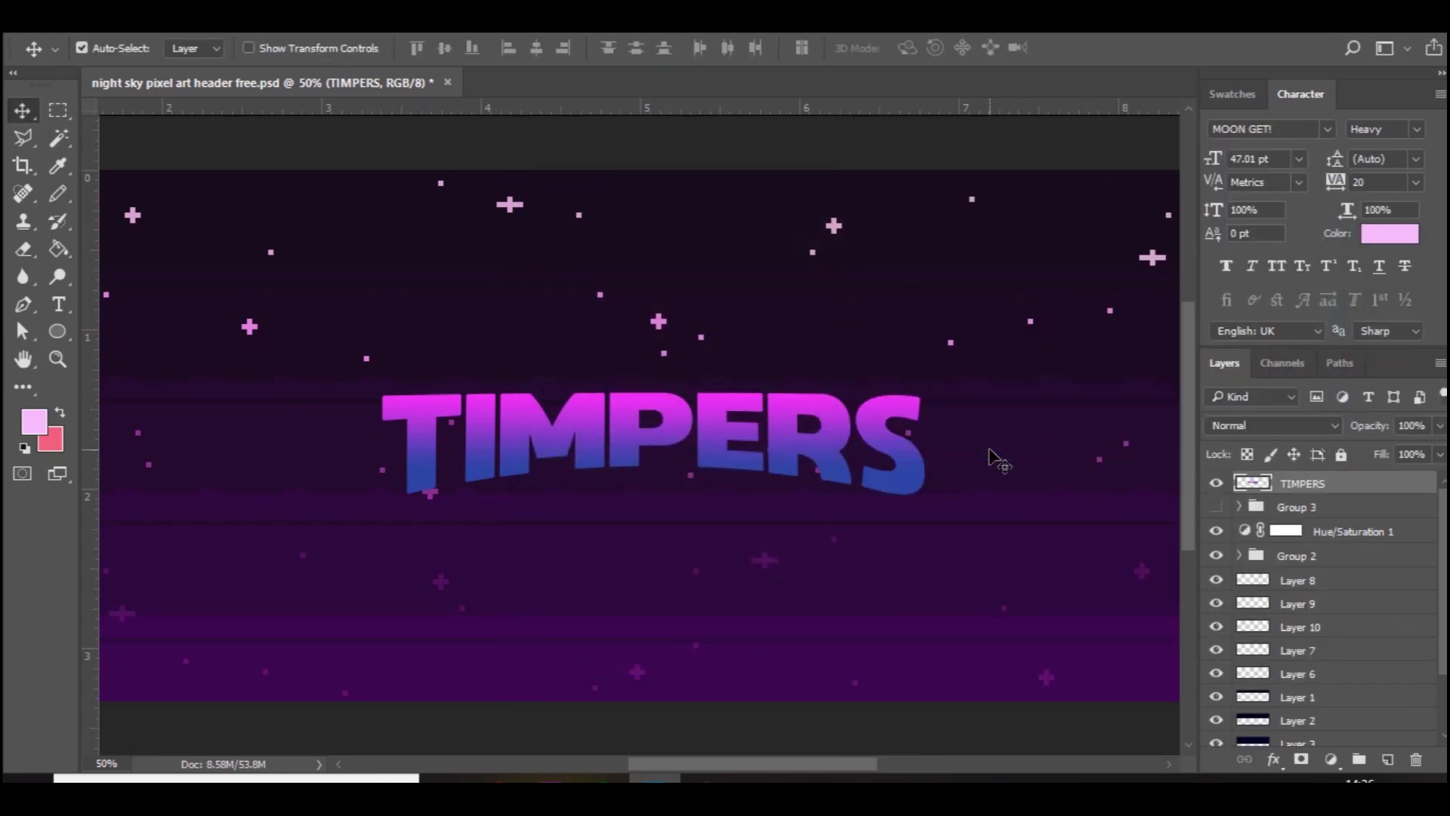
{"action": "key", "text": "ctrl+minus"}
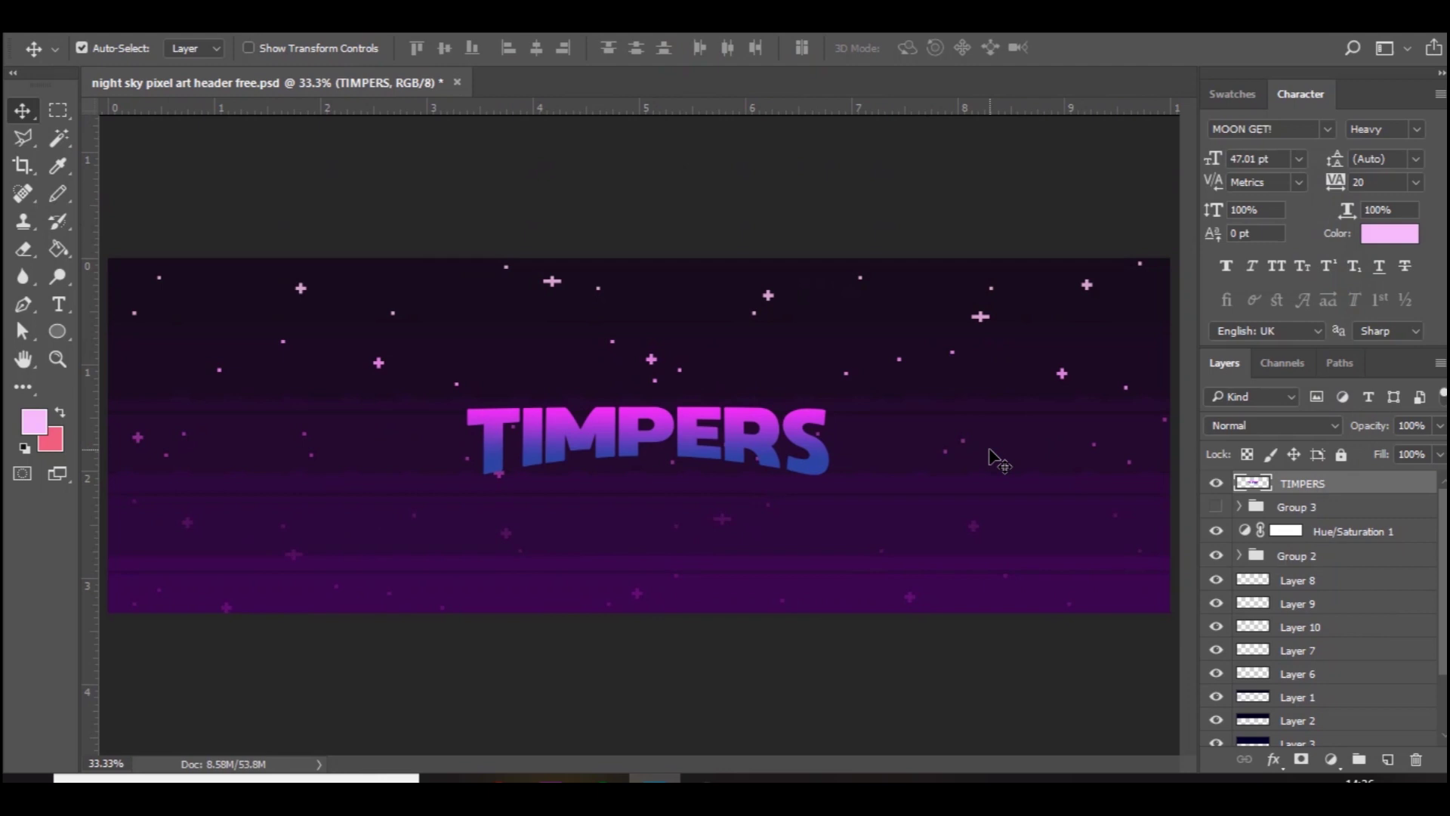
Step: Resize the header to 300 × 100 px with Nearest Neighbor, then swap TIMPERS for Group 3
{"action": "left_click", "coordinate": [143, 30]}
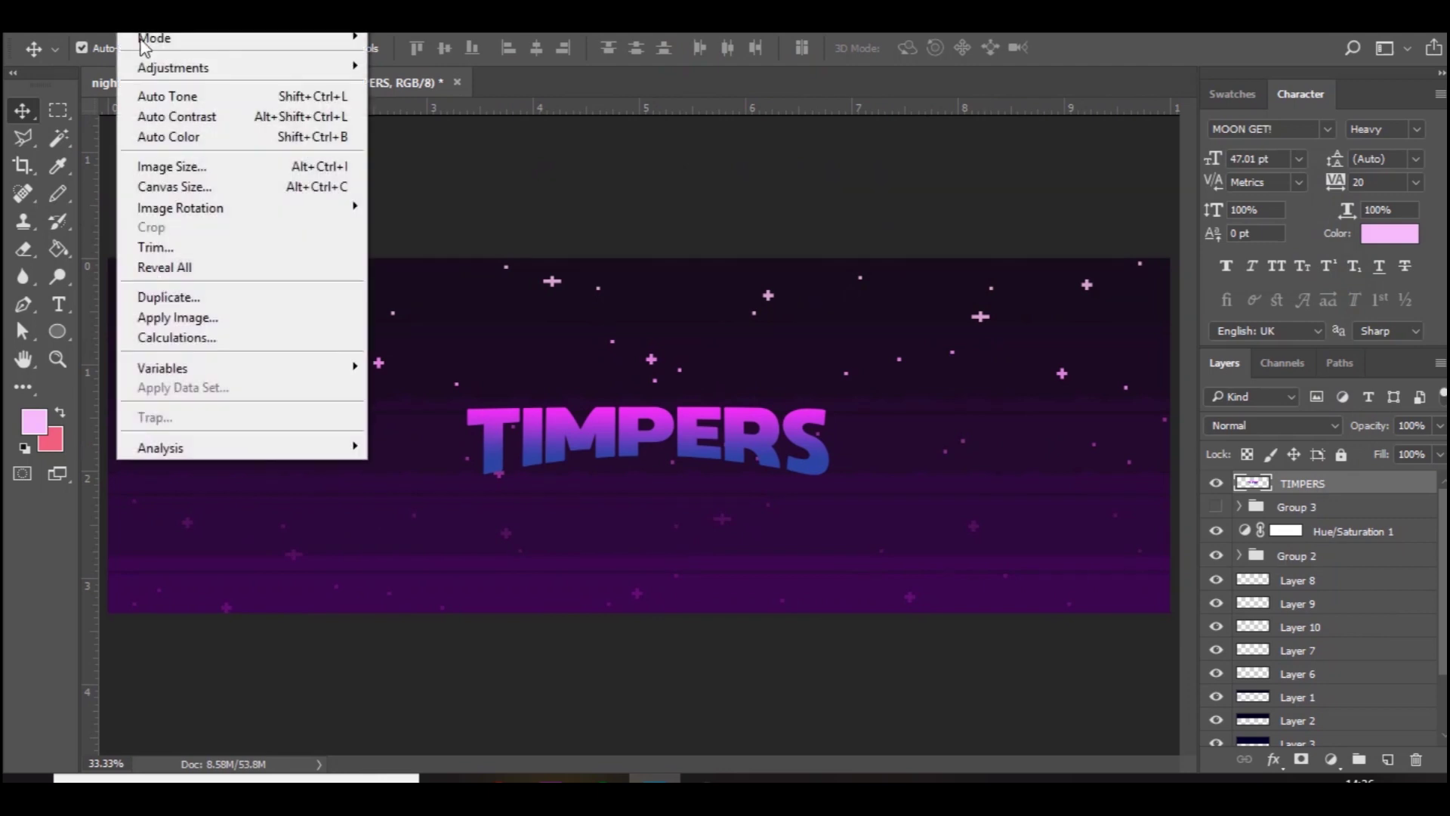
{"action": "left_click", "coordinate": [196, 170]}
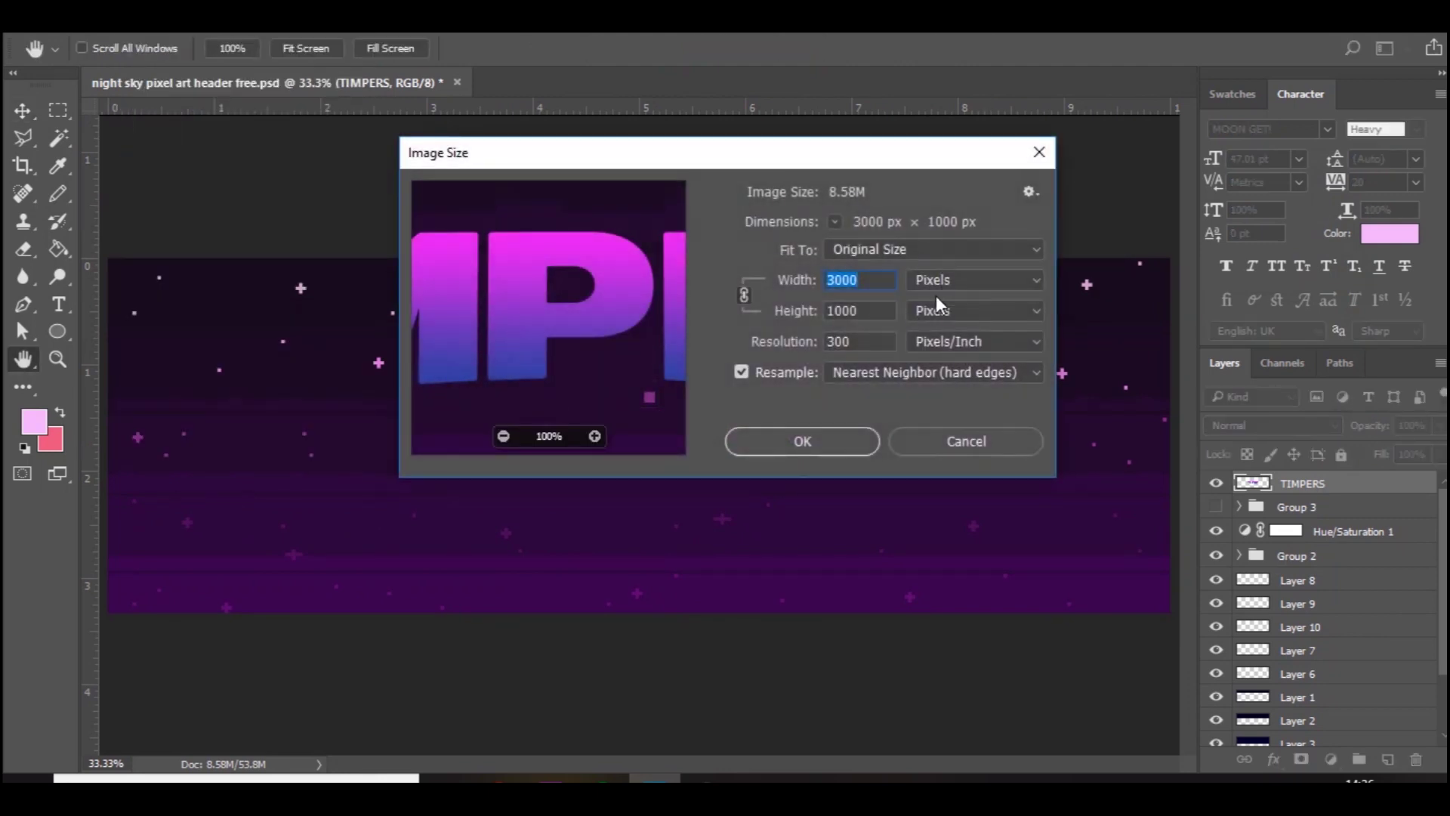
{"action": "type", "text": "300"}
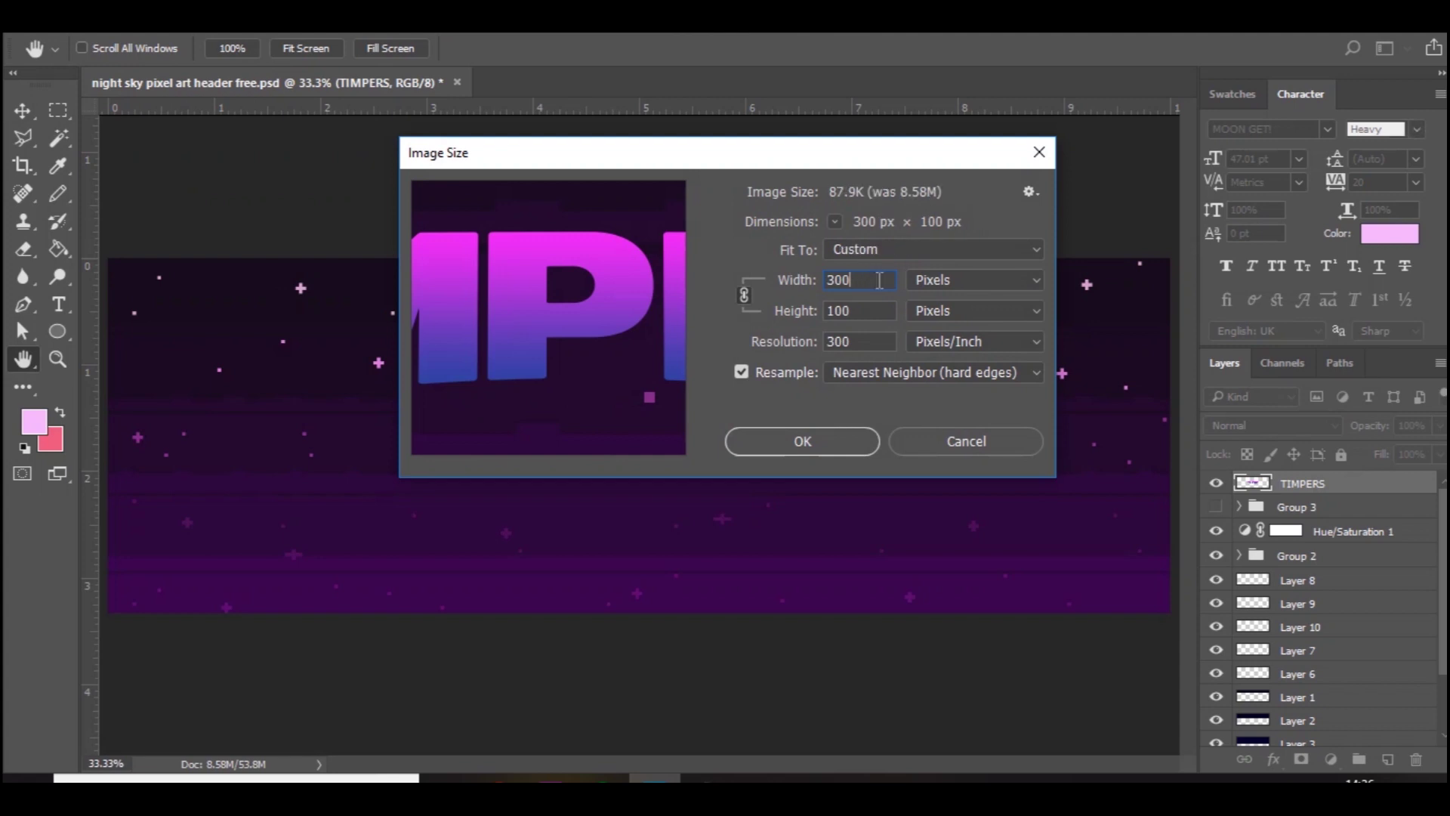
{"action": "key", "text": "Return"}
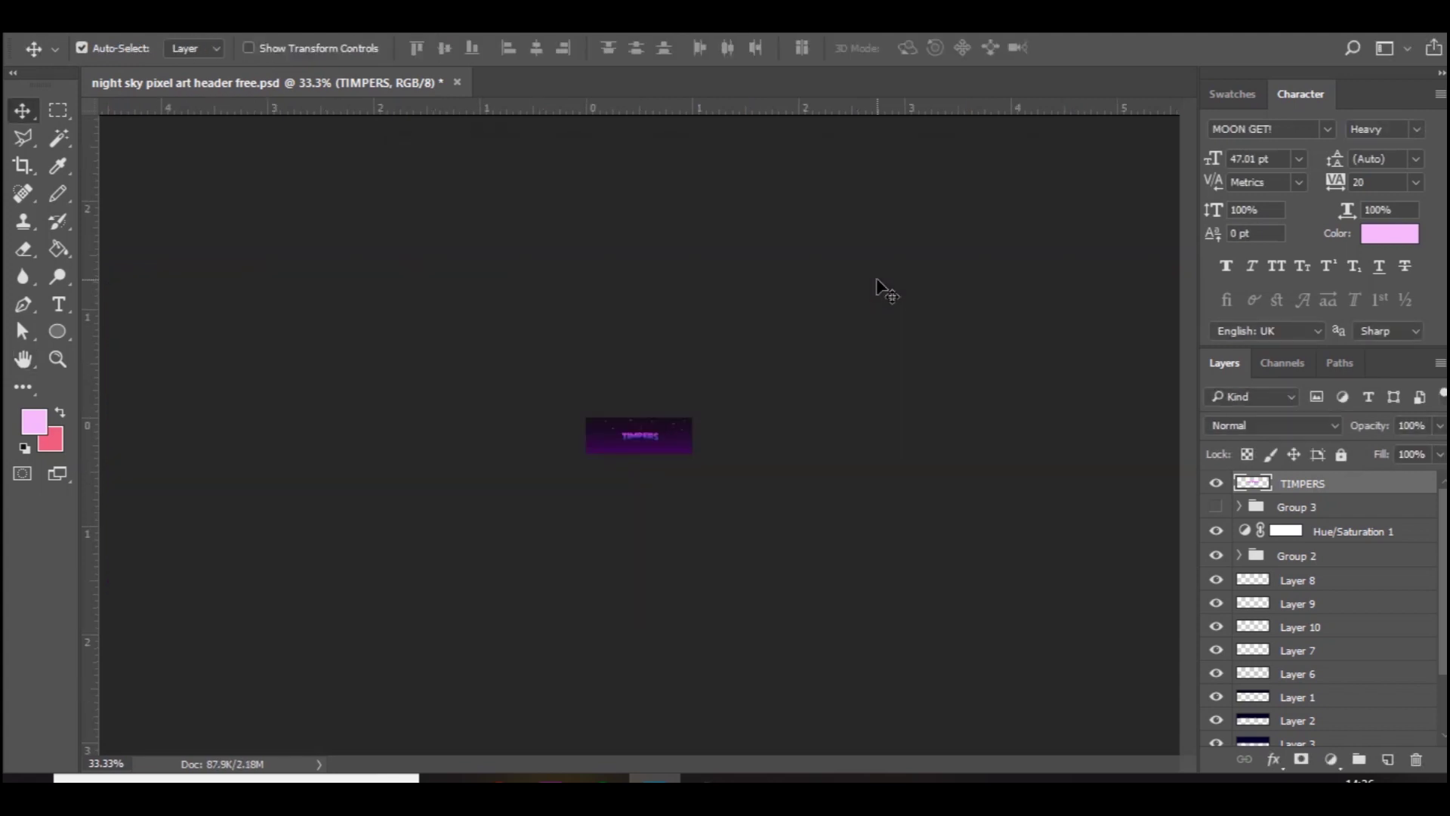
{"action": "key", "text": "ctrl+plus"}
{"action": "key", "text": "ctrl+plus"}
{"action": "key", "text": "ctrl+plus"}
{"action": "key", "text": "ctrl+plus"}
{"action": "key", "text": "ctrl+plus"}
{"action": "key", "text": "ctrl+plus"}
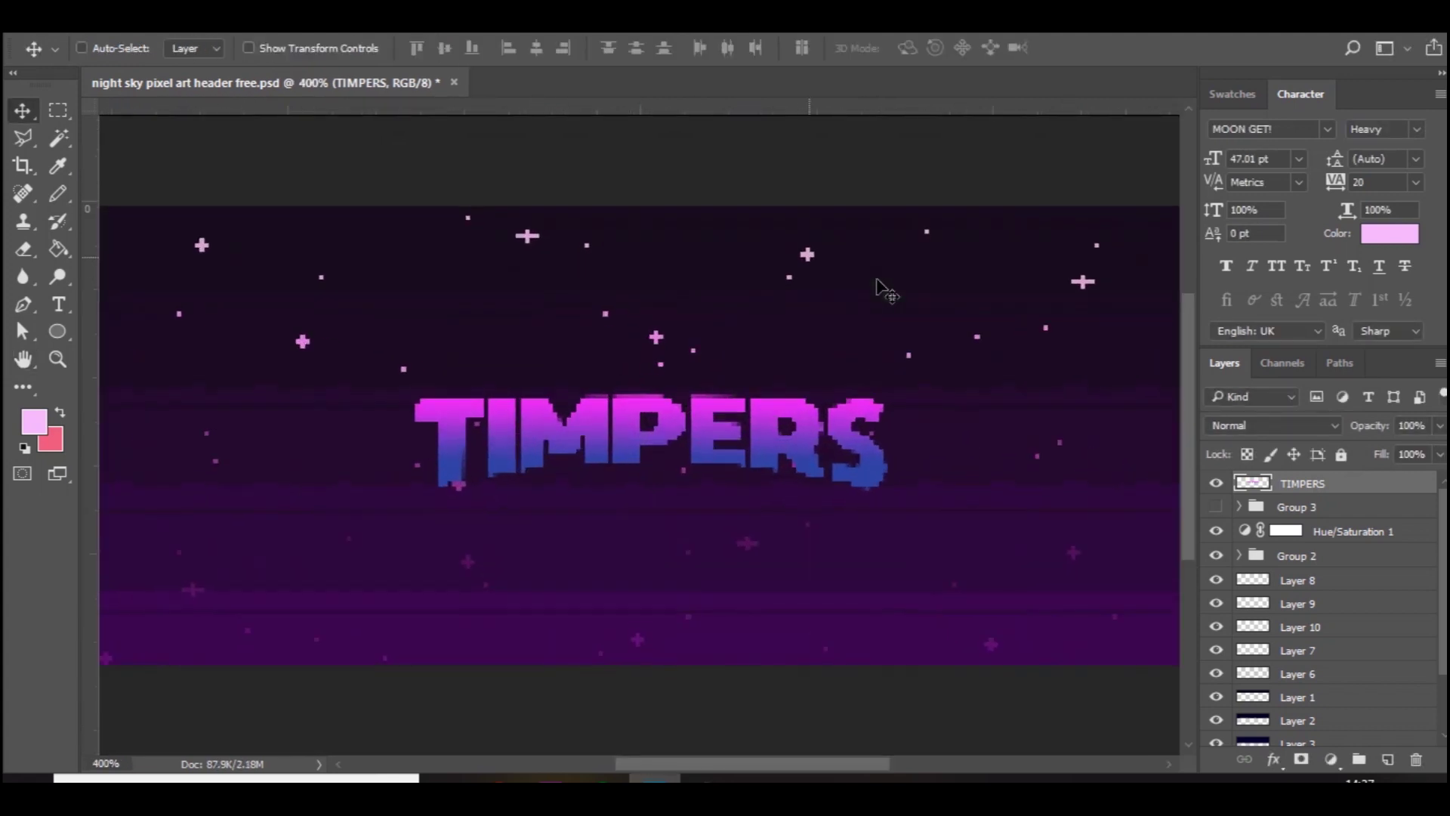
{"action": "key", "text": "ctrl+plus"}
{"action": "key", "text": "ctrl+plus"}
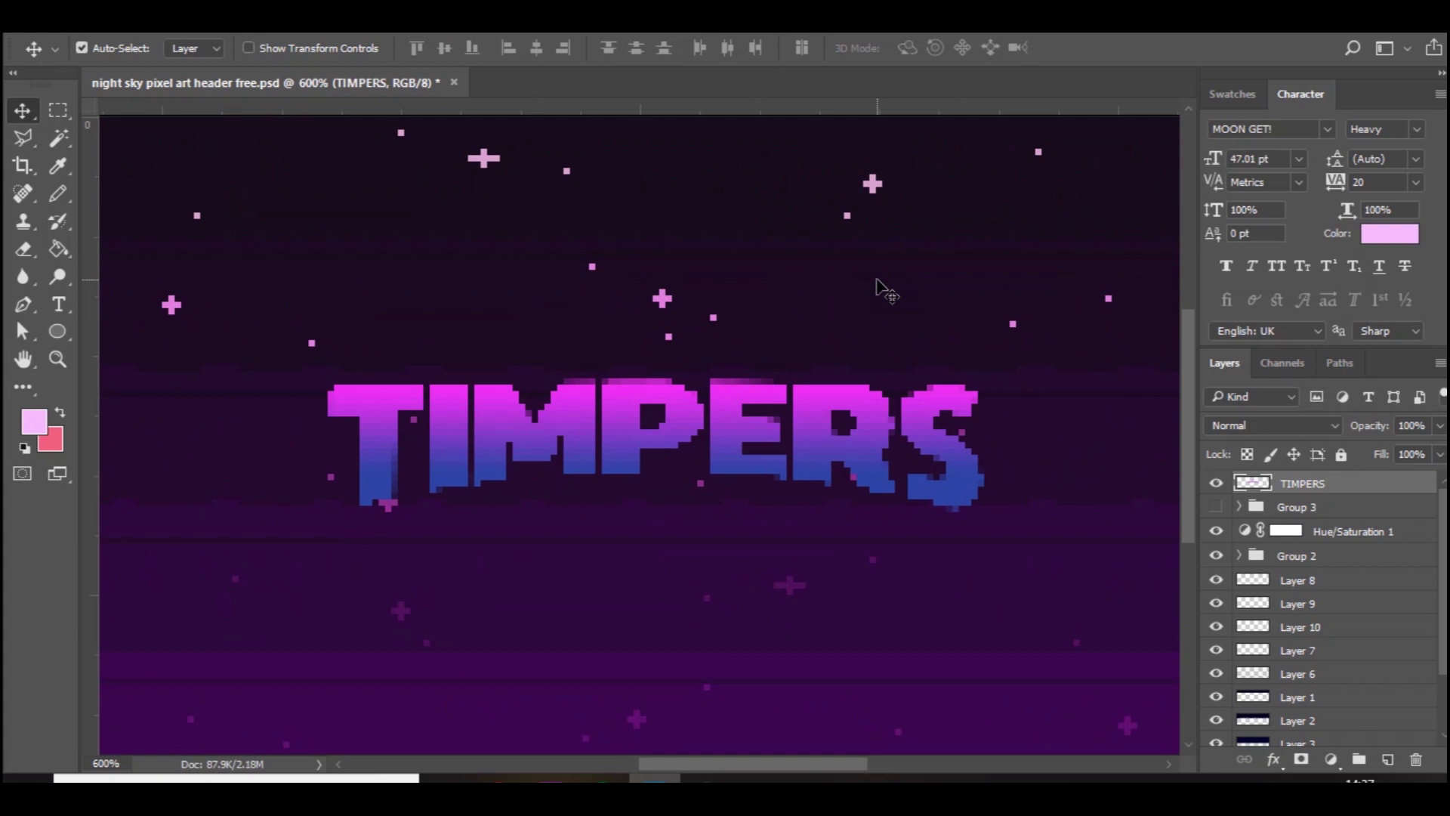
{"action": "left_click", "coordinate": [1216, 483]}
{"action": "left_click", "coordinate": [1216, 507]}
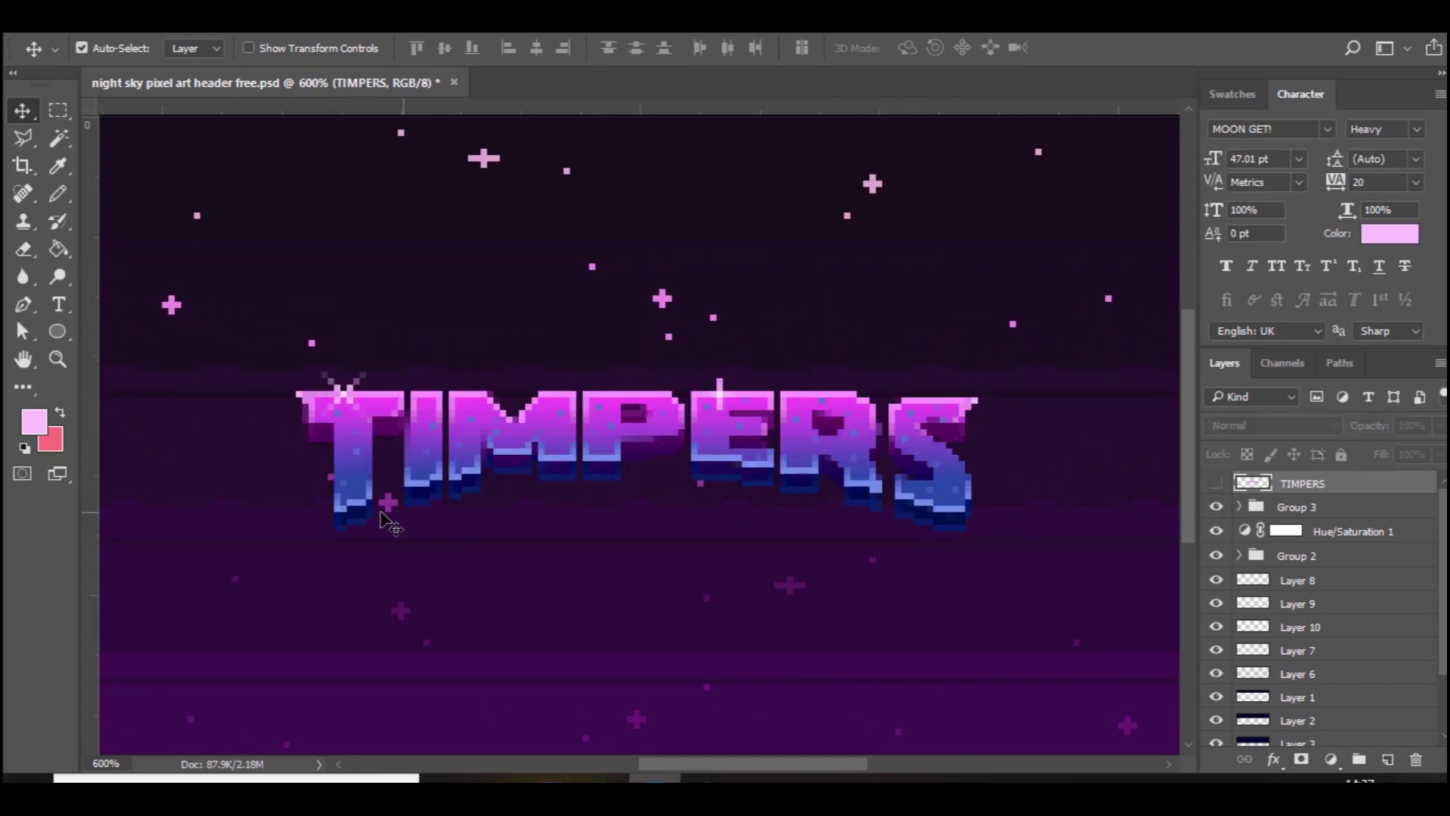
Step: Show TIMPERS, hide Group 3, and set the Pencil foreground to pale pink f7a5f9
{"action": "left_click", "coordinate": [1216, 484]}
{"action": "left_click", "coordinate": [1216, 507]}
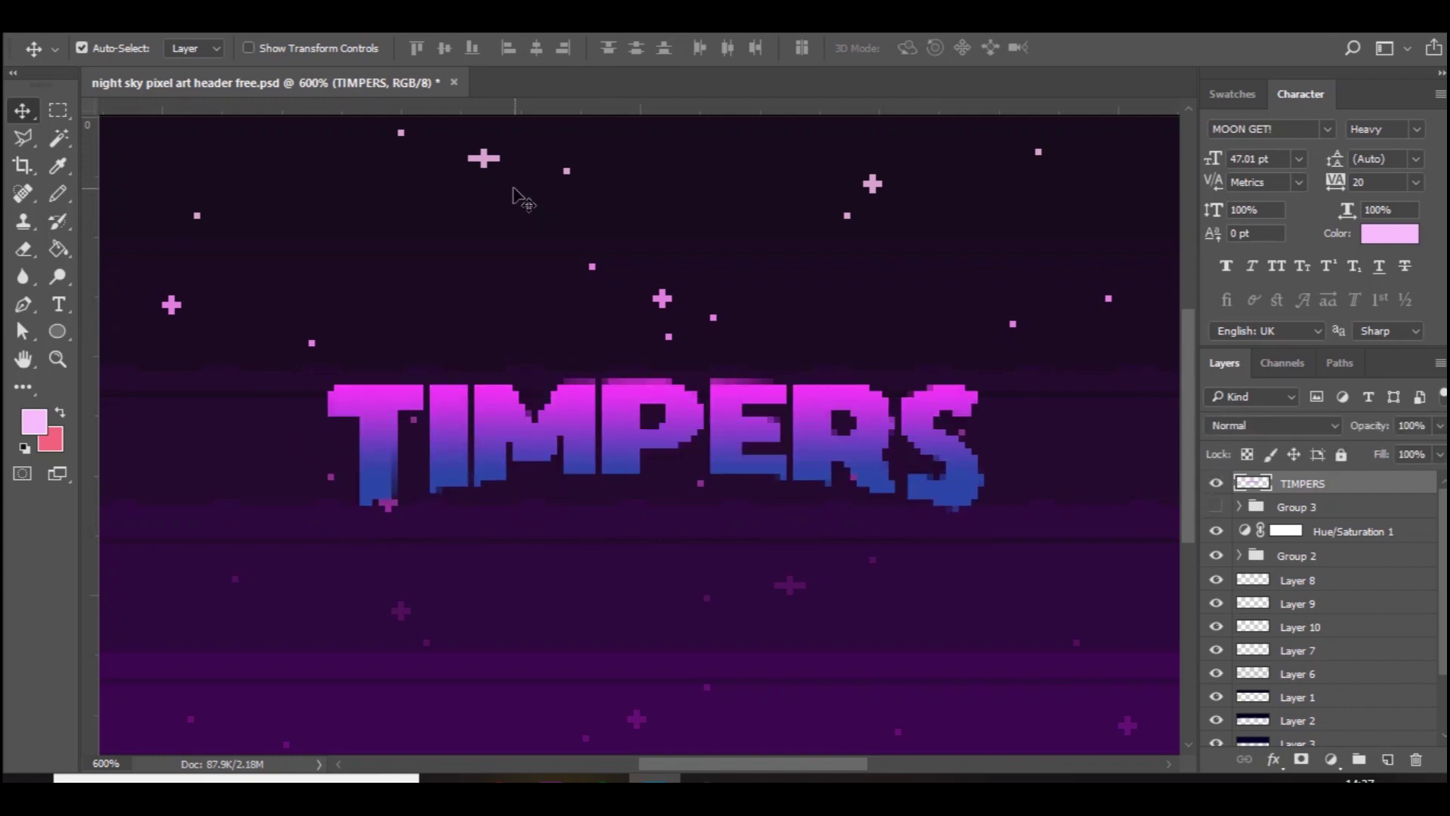
{"action": "left_click", "coordinate": [59, 193]}
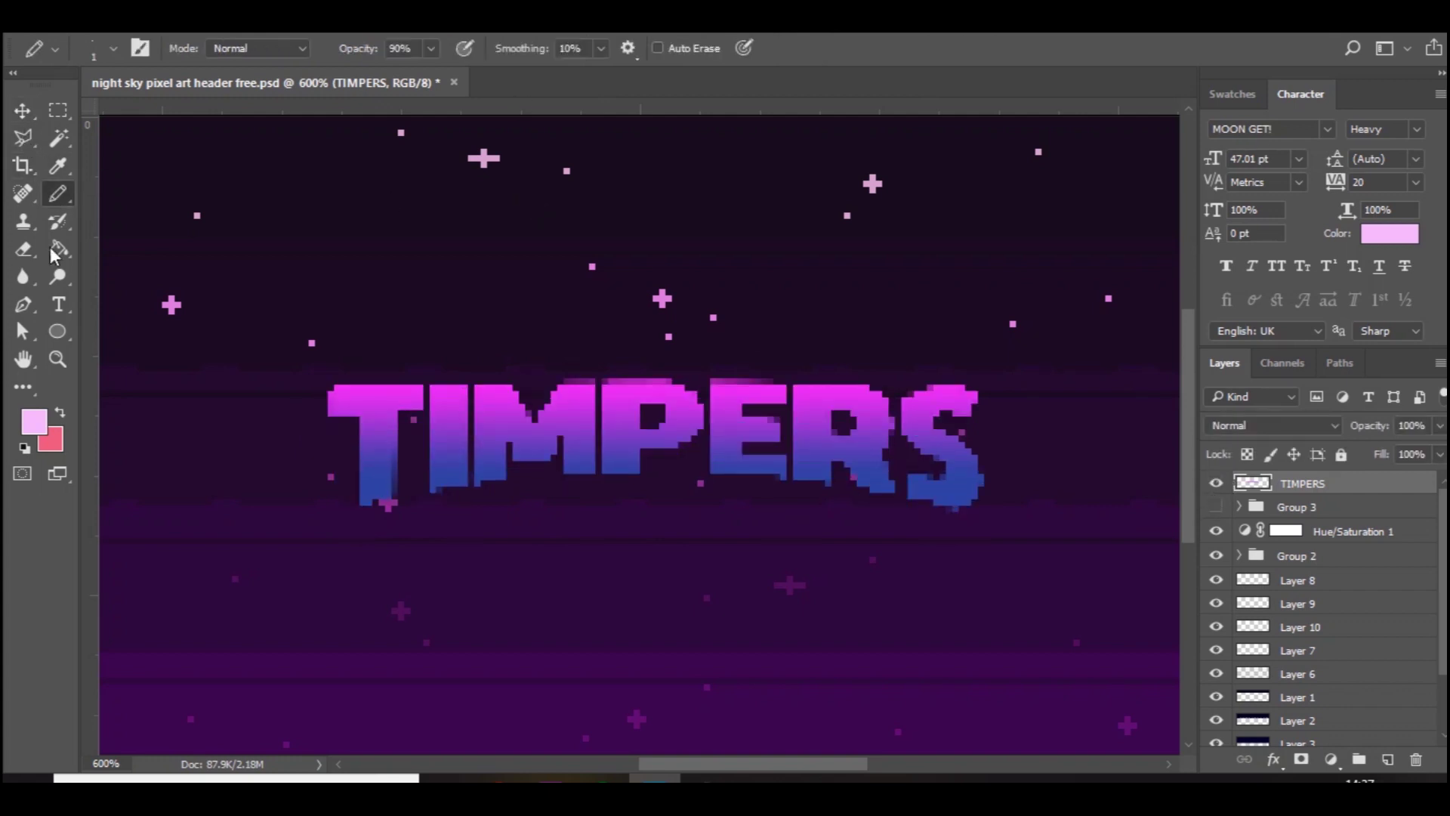
{"action": "left_click", "coordinate": [28, 424]}
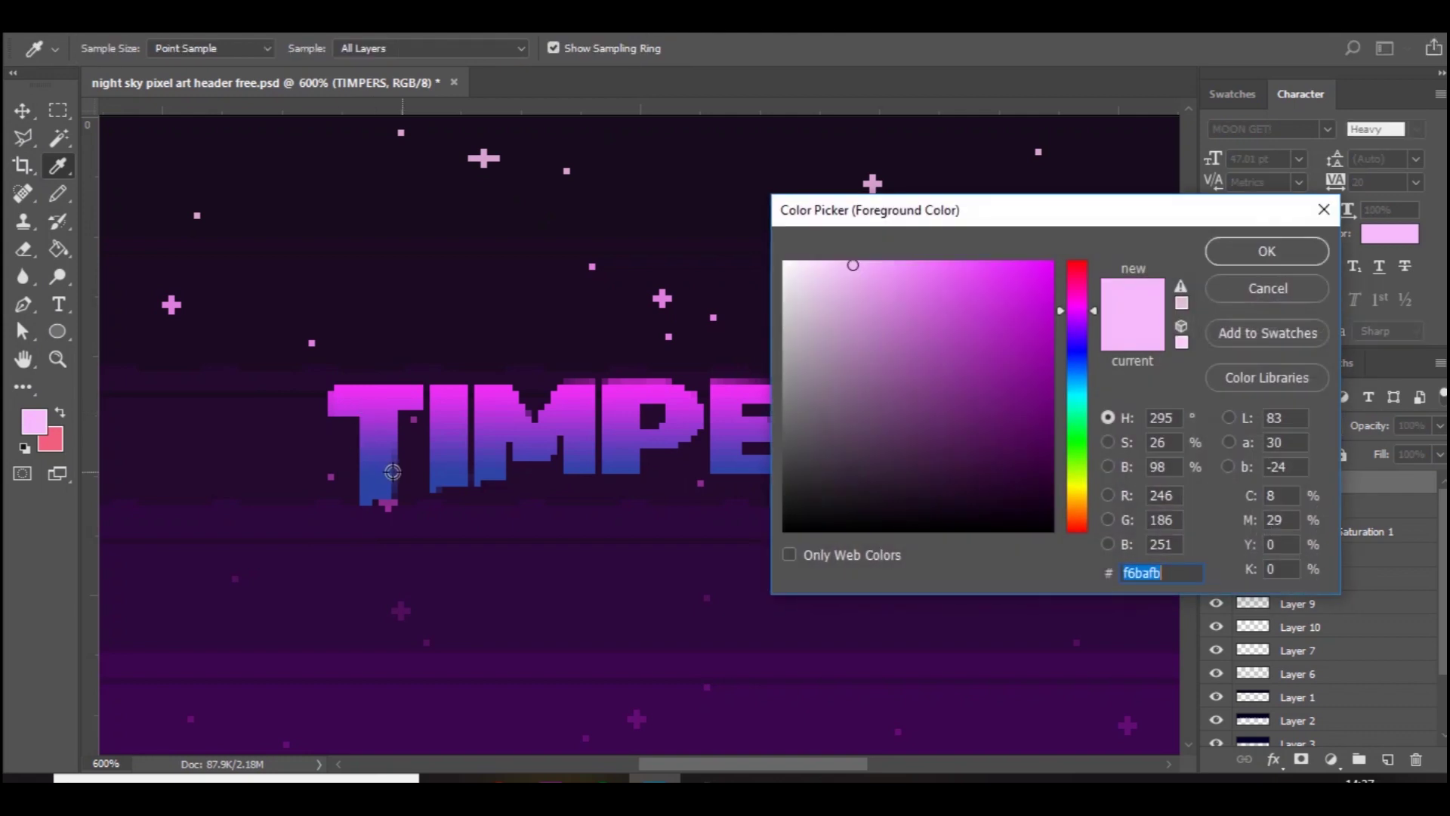
{"action": "left_click", "coordinate": [374, 396]}
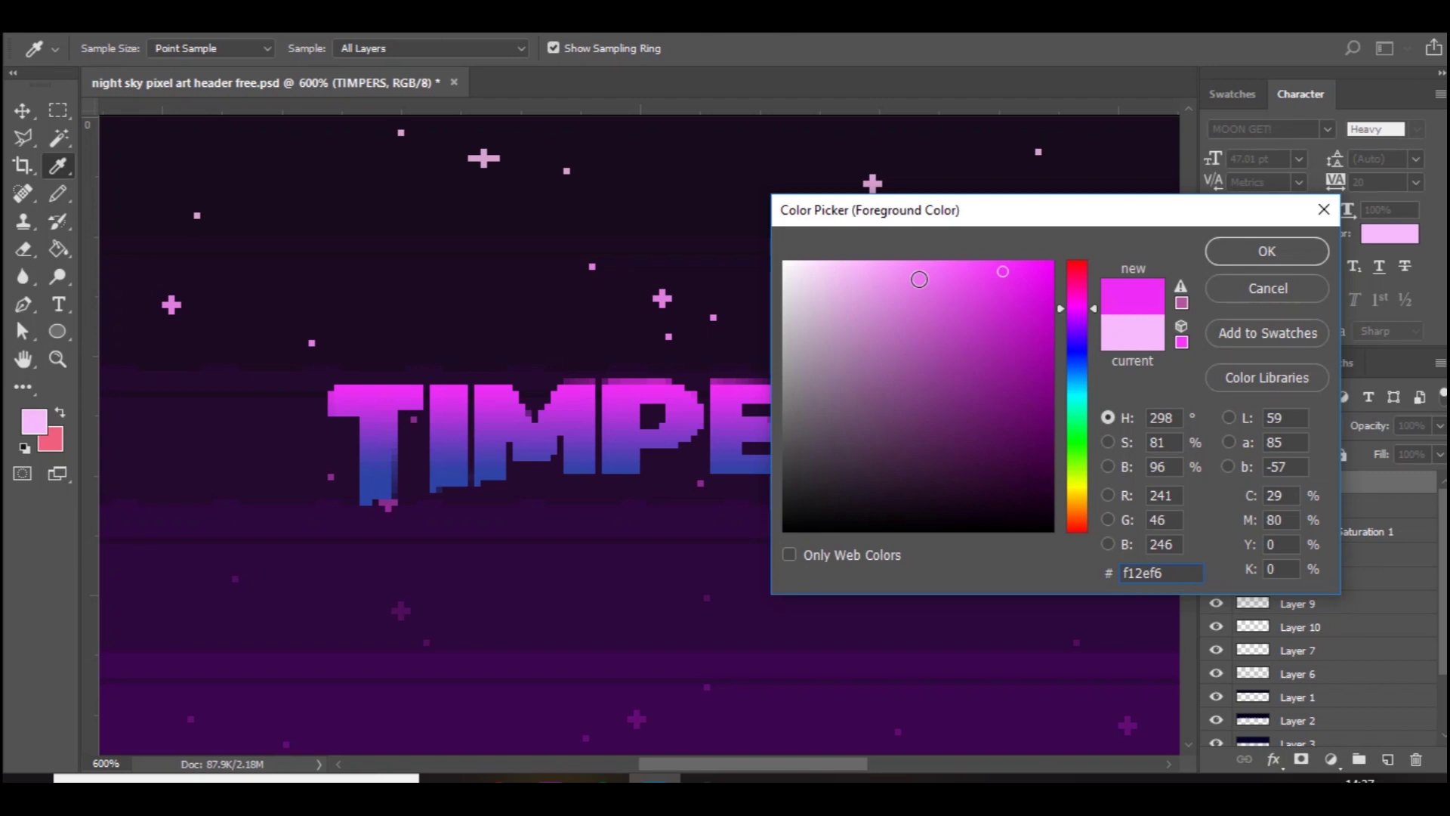
{"action": "mouse_move", "coordinate": [889, 272]}
{"action": "left_mouse_down"}
{"action": "mouse_move", "coordinate": [864, 260]}
{"action": "mouse_move", "coordinate": [875, 267]}
{"action": "left_mouse_up"}
{"action": "key", "text": "Return"}
{"action": "key", "text": "b"}
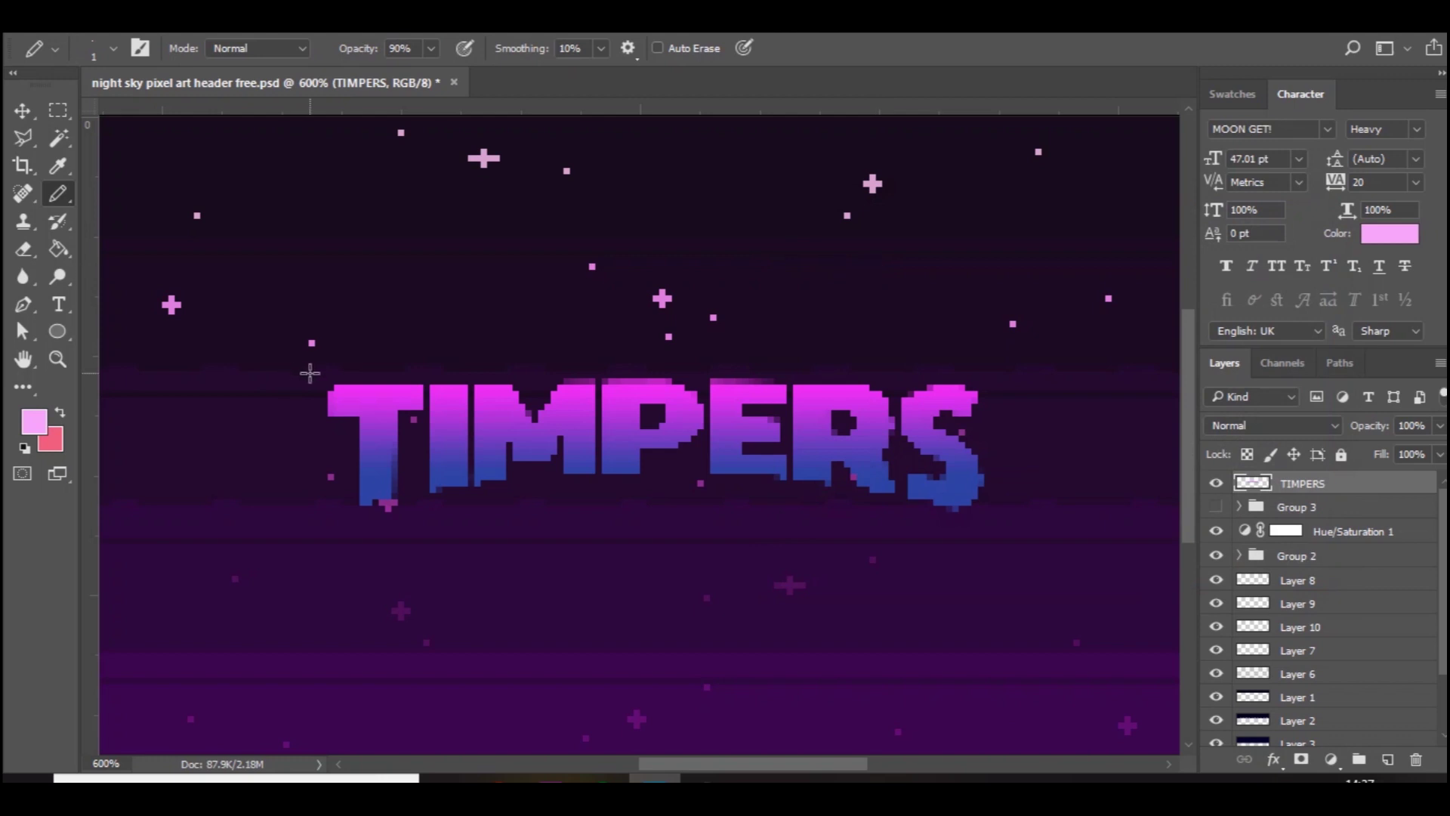
Step: Pencil pale pink highlight strokes along the top of each TIMPERS letter
{"action": "right_click", "coordinate": [310, 372], "text": "alt"}
{"action": "scroll", "coordinate": [260, 372], "scroll_direction": "up", "scroll_amount": 3, "text": "alt"}
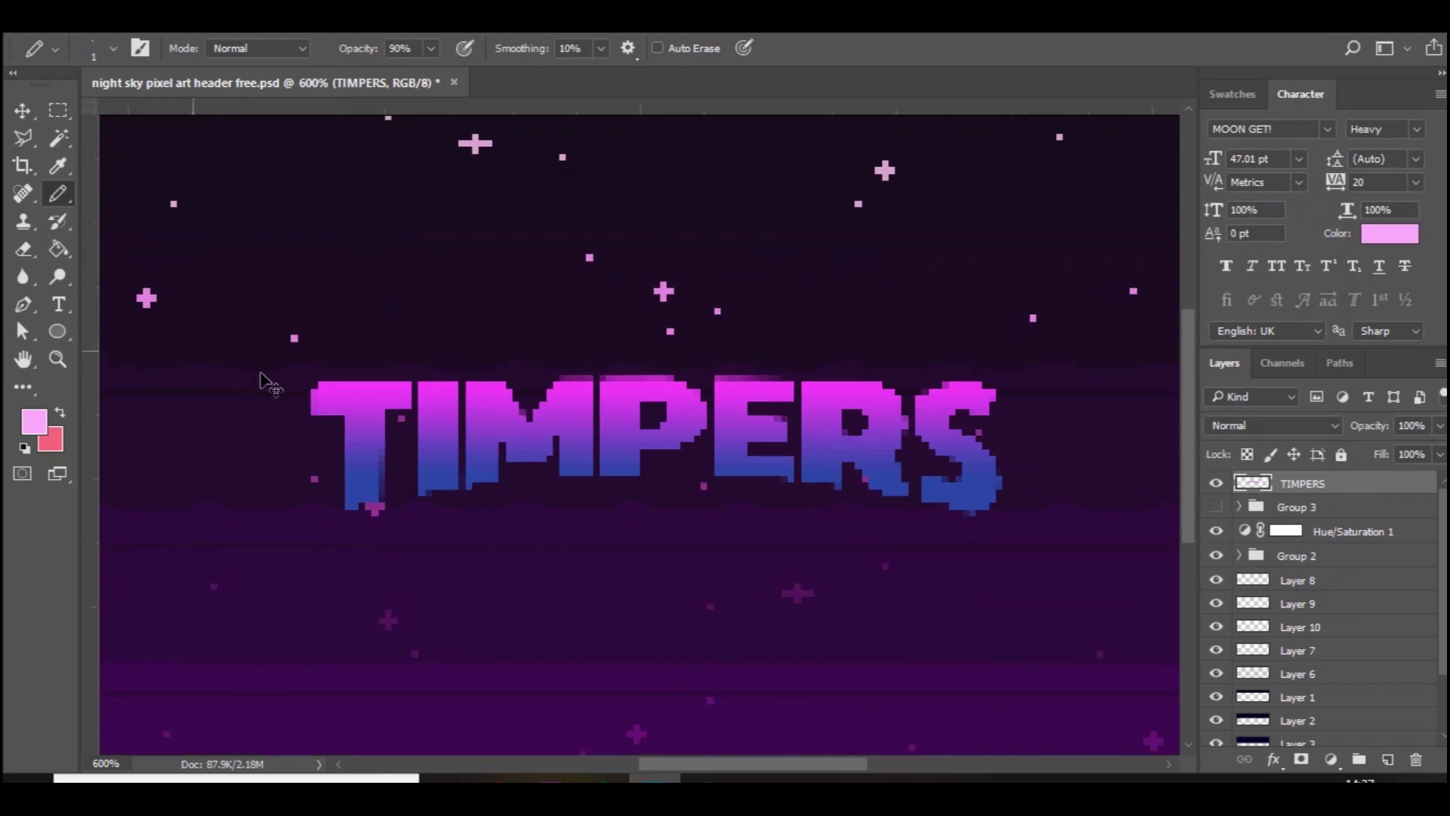
{"action": "key", "text": "Tab"}
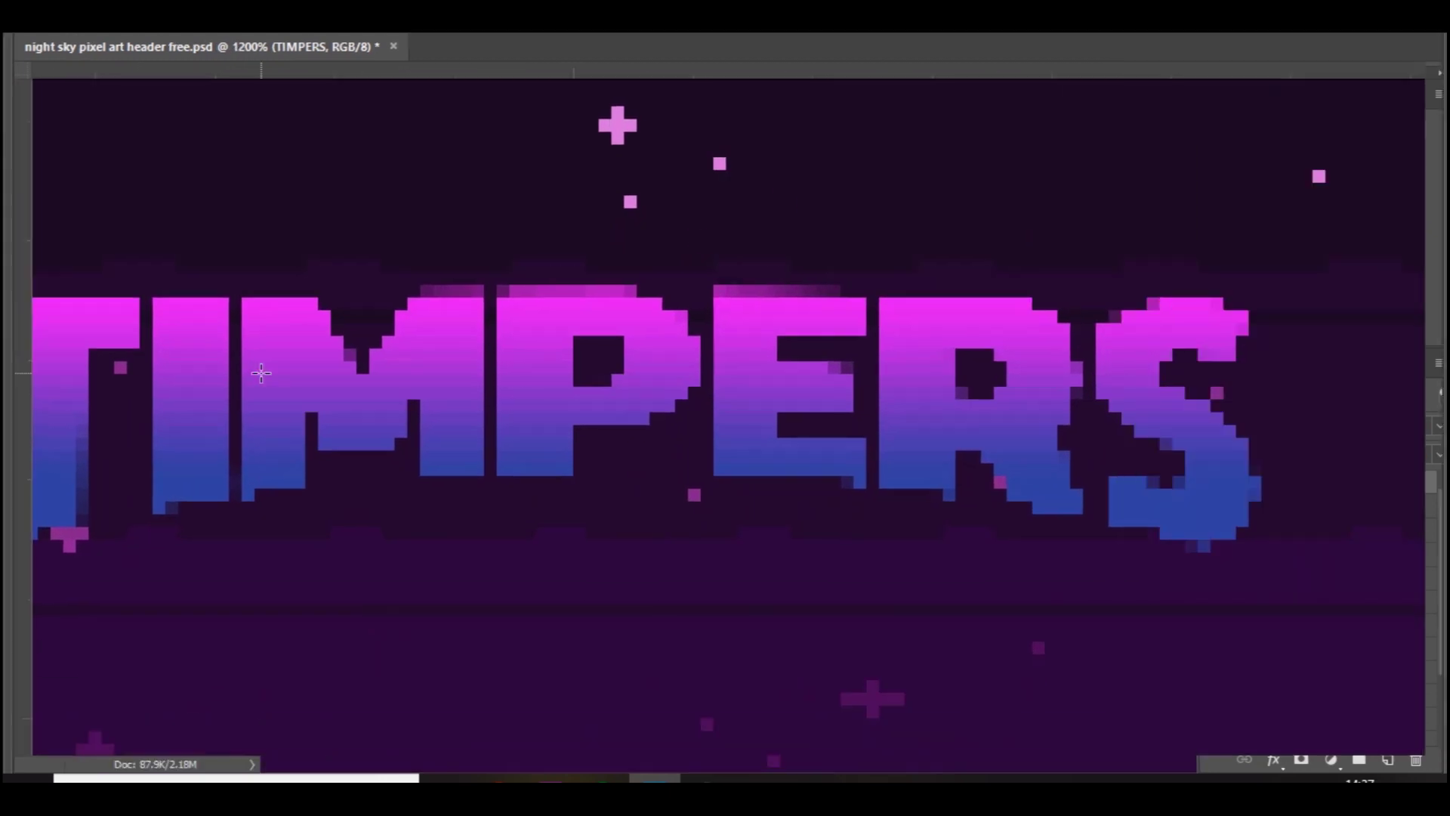
{"action": "scroll", "coordinate": [259, 370], "scroll_direction": "down", "scroll_amount": 2}
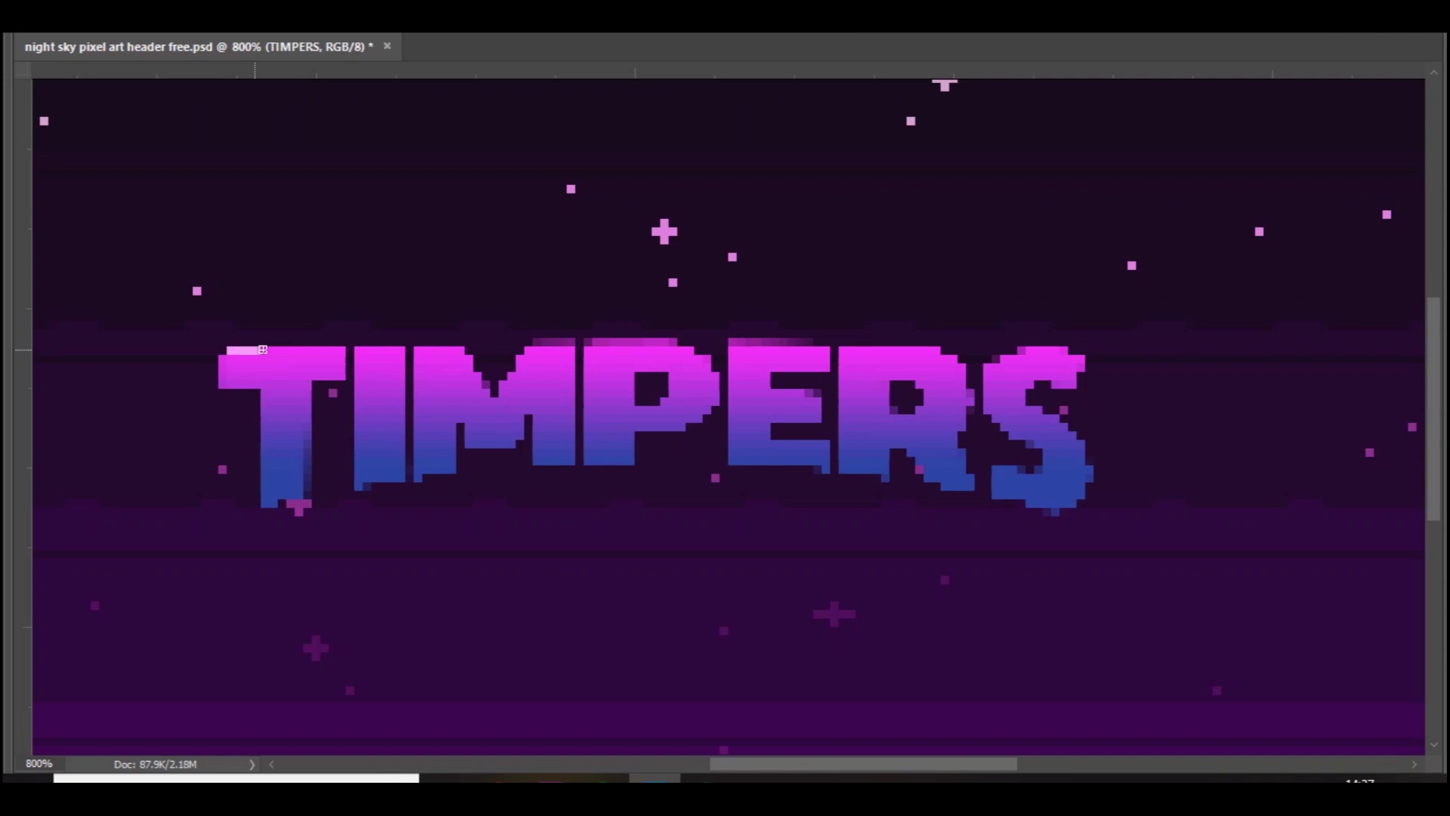
{"action": "left_click_drag", "start_coordinate": [262, 349], "coordinate": [298, 348]}
{"action": "left_click_drag", "start_coordinate": [358, 351], "coordinate": [391, 349]}
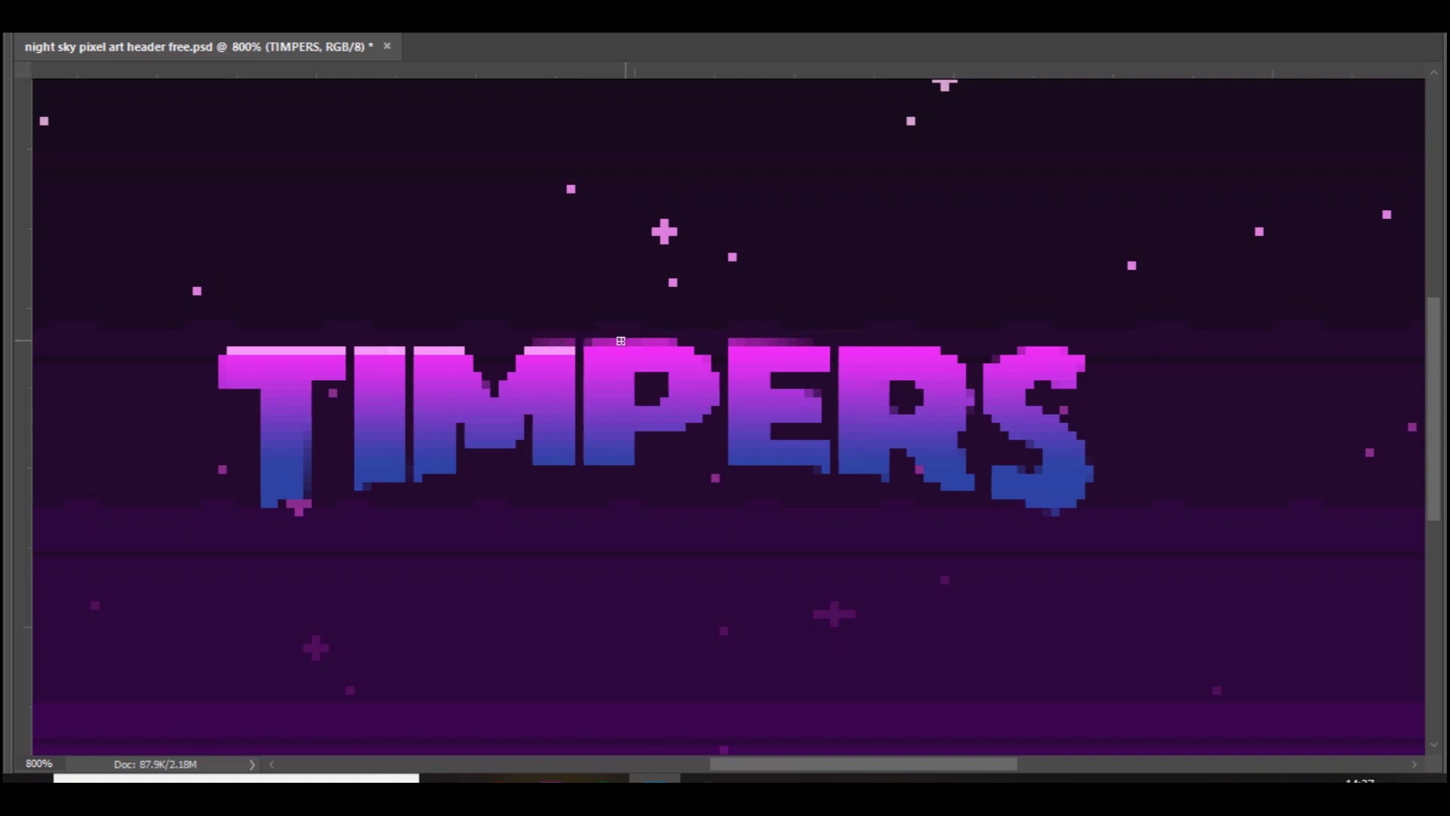
{"action": "left_click_drag", "start_coordinate": [588, 352], "coordinate": [785, 350]}
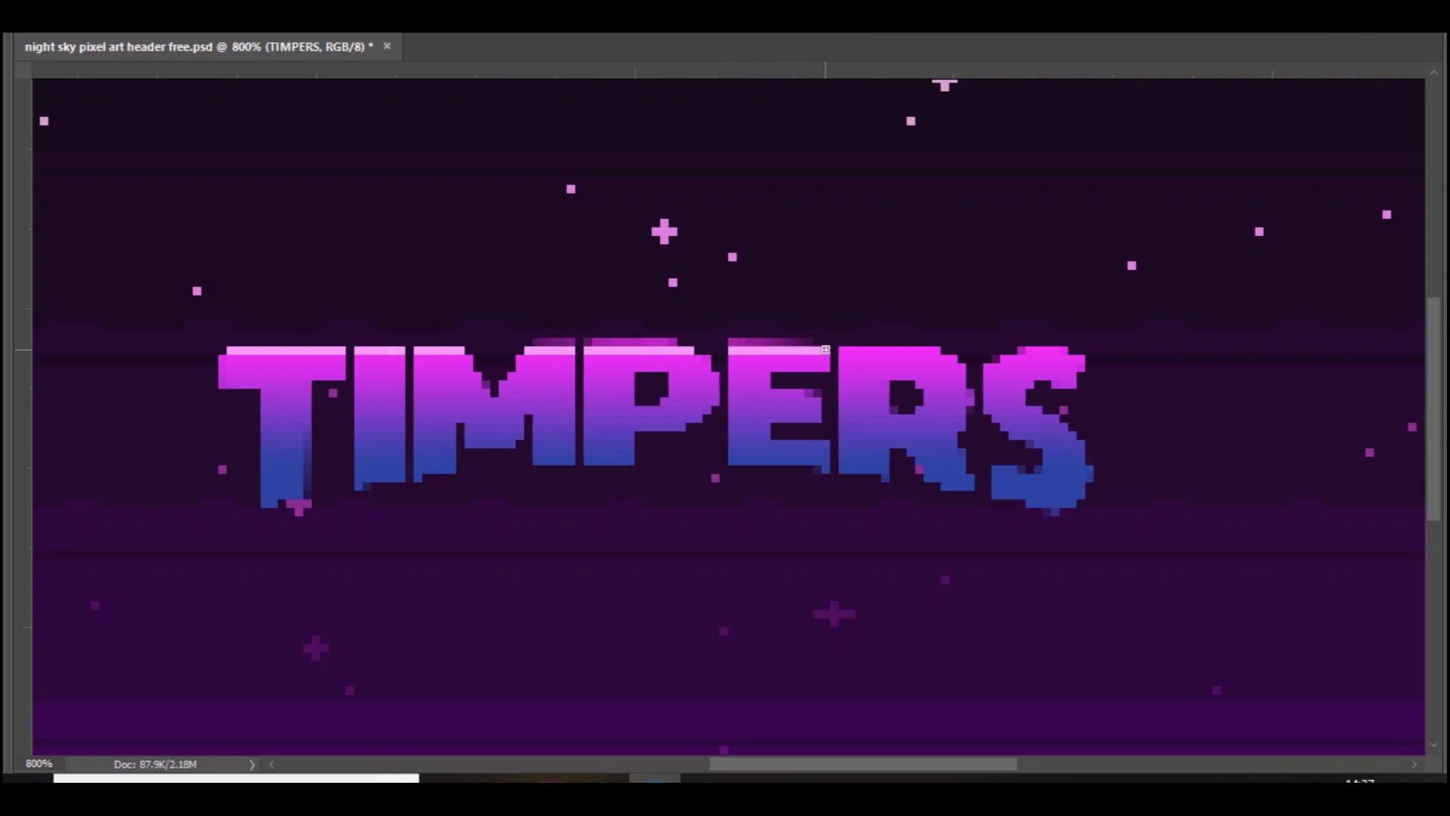
{"action": "left_click_drag", "start_coordinate": [854, 350], "coordinate": [895, 351]}
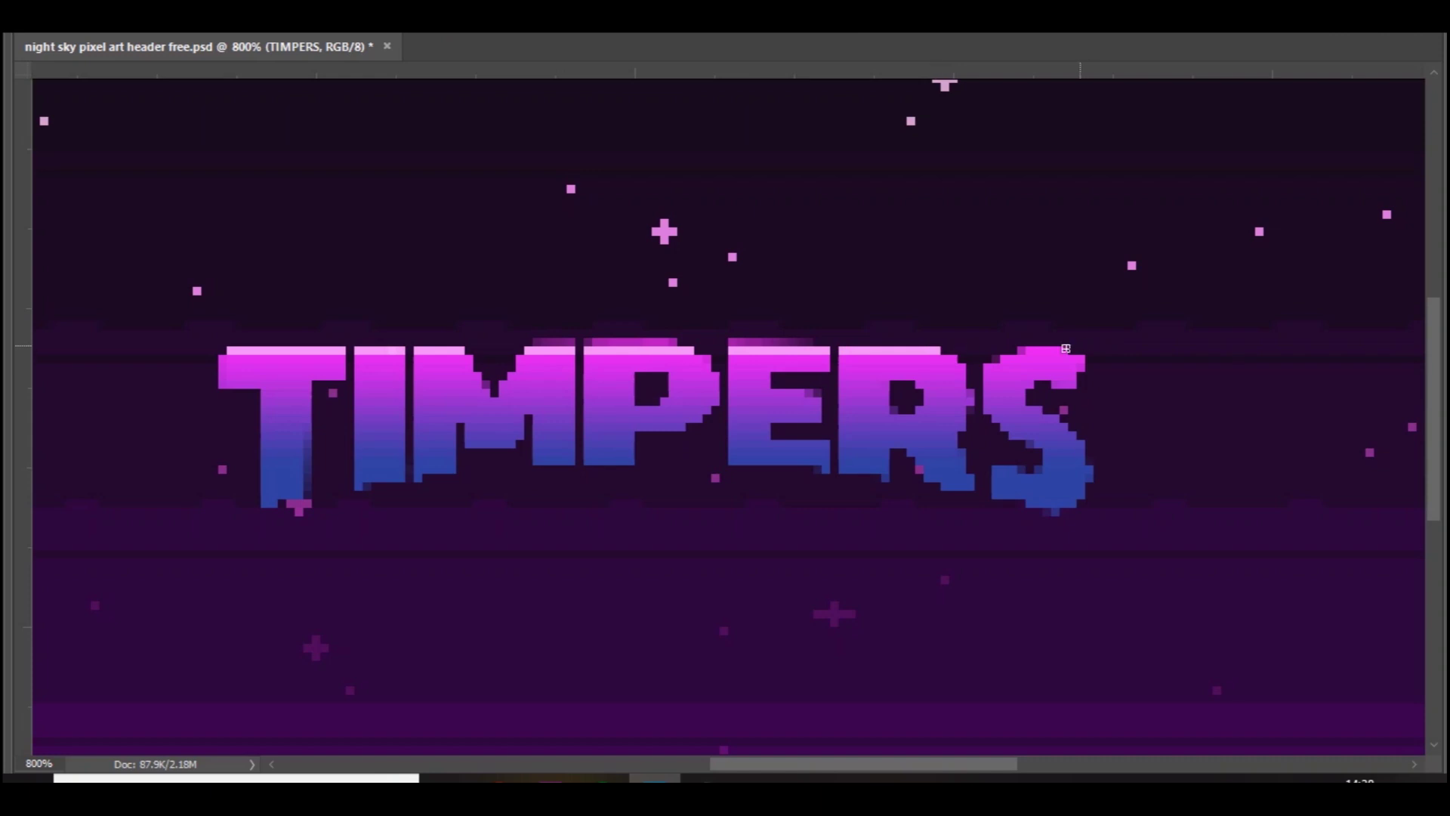
{"action": "left_click_drag", "start_coordinate": [1030, 350], "coordinate": [1055, 350]}
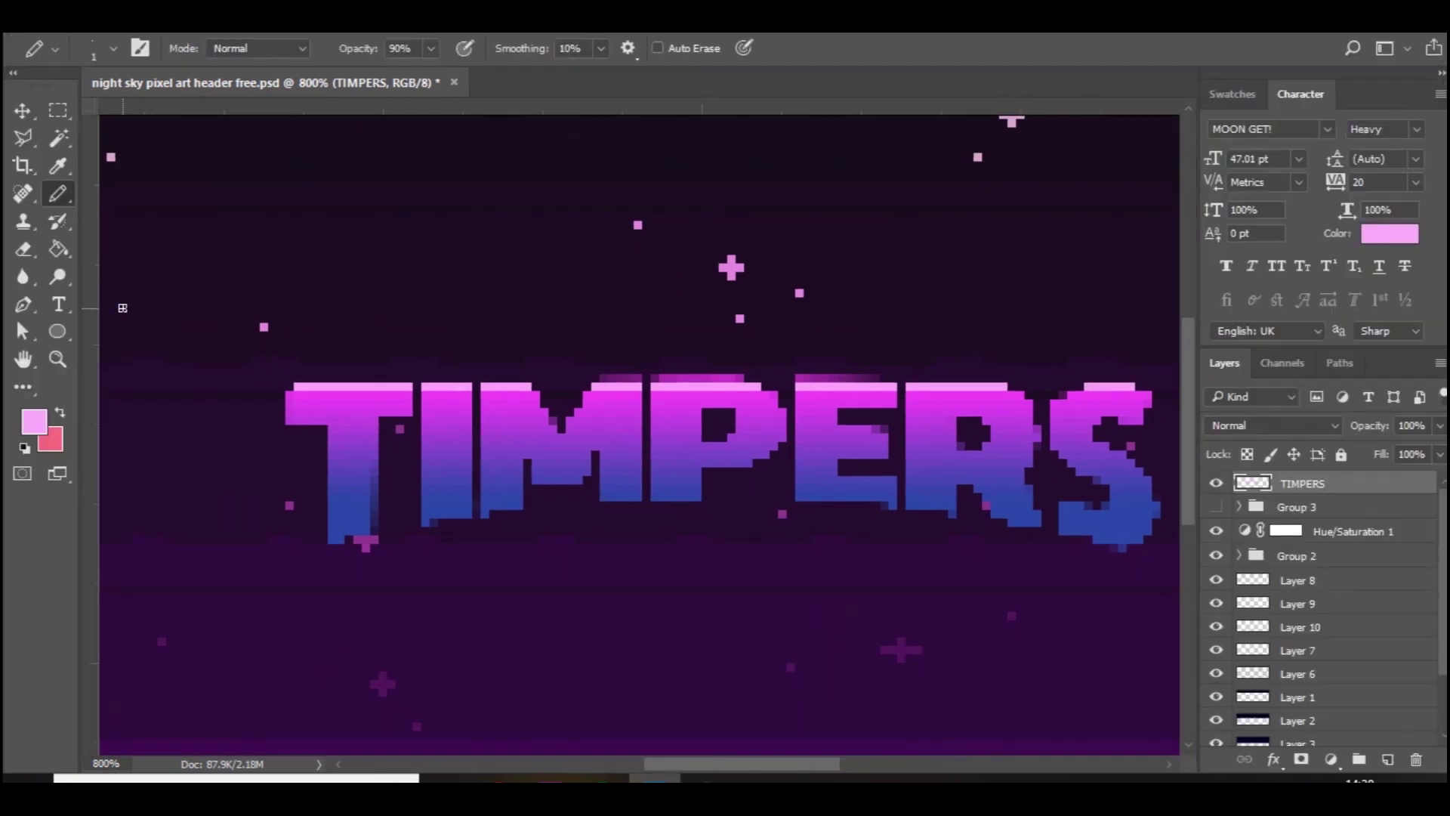
Step: Set the foreground colour to a slightly darker pink
{"action": "left_click", "coordinate": [35, 428]}
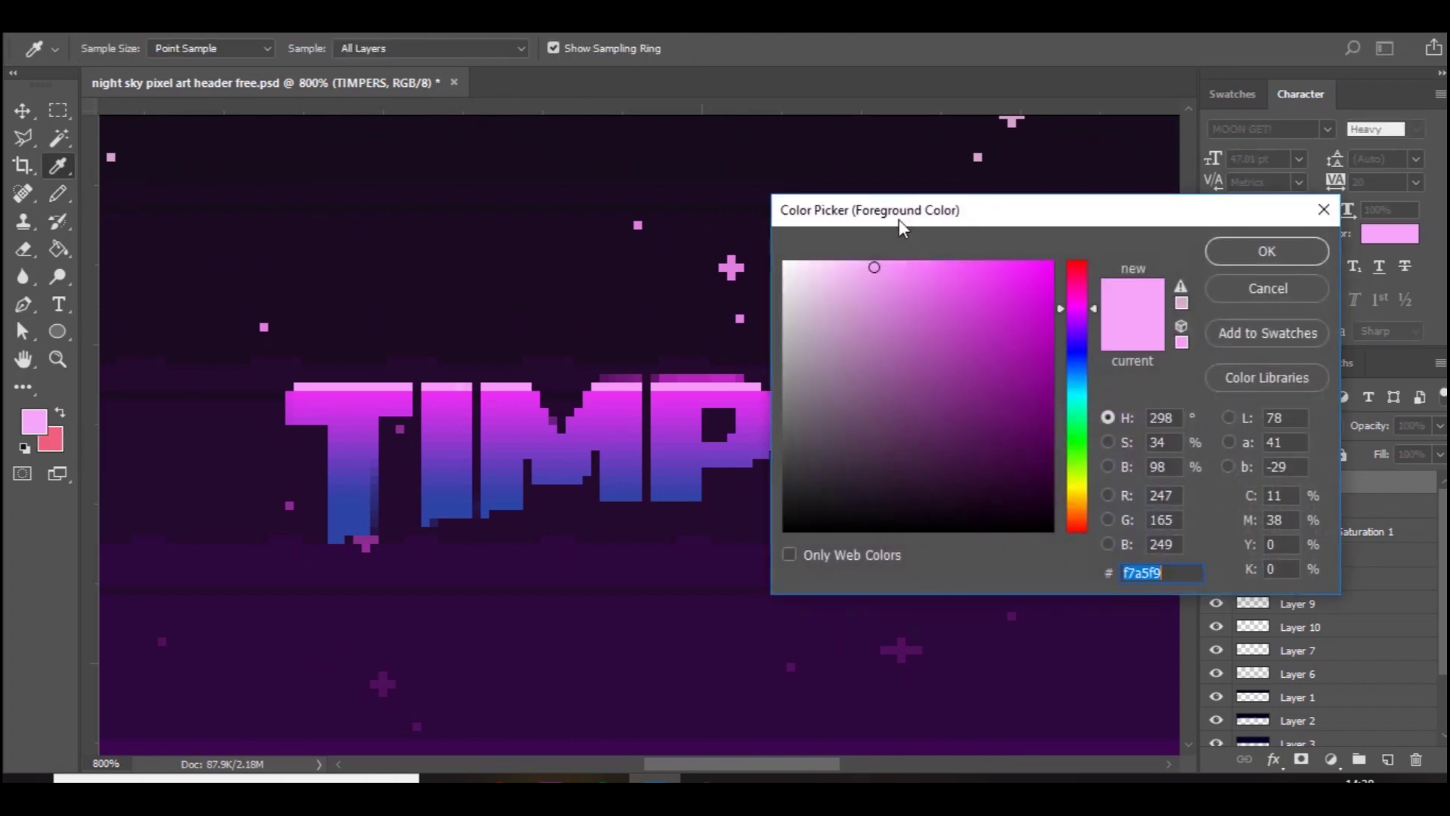
{"action": "left_click_drag", "start_coordinate": [889, 278], "coordinate": [902, 287]}
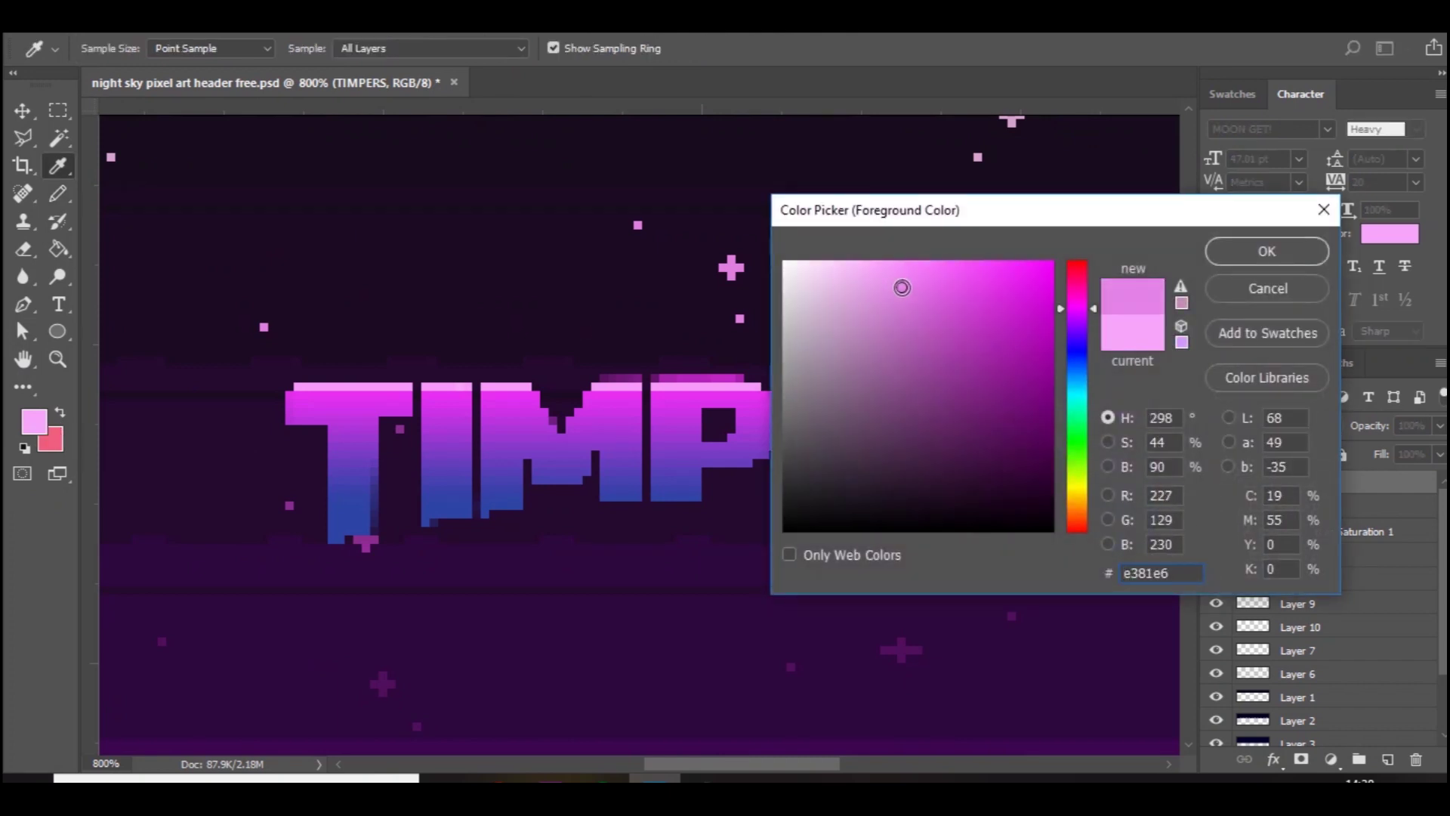
{"action": "key", "text": "Return"}
{"action": "key", "text": "ctrl+plus"}
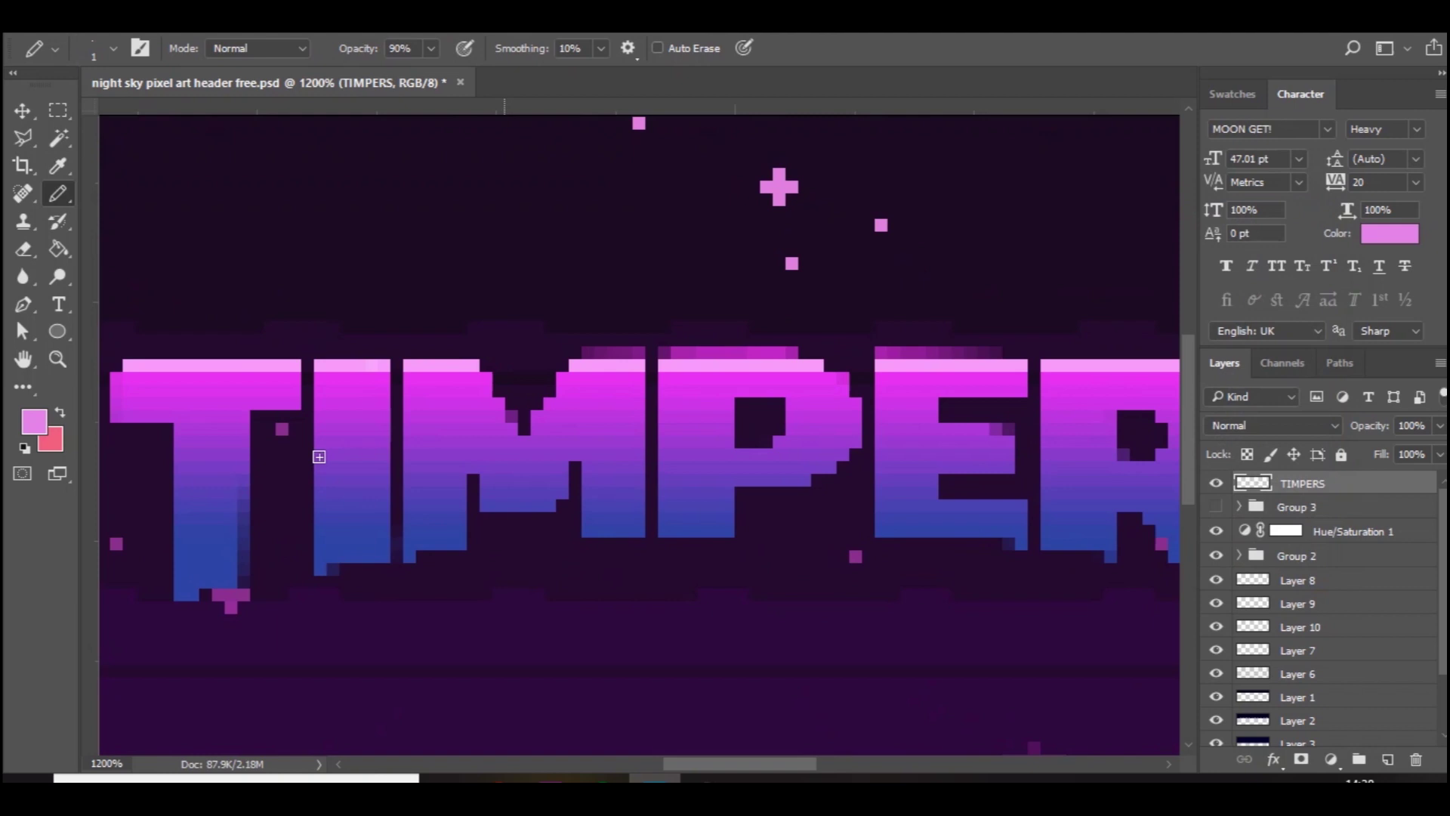
Step: Pencil pink pixels on the top corners of the T, I, M, P and E
{"action": "left_click", "coordinate": [114, 379]}
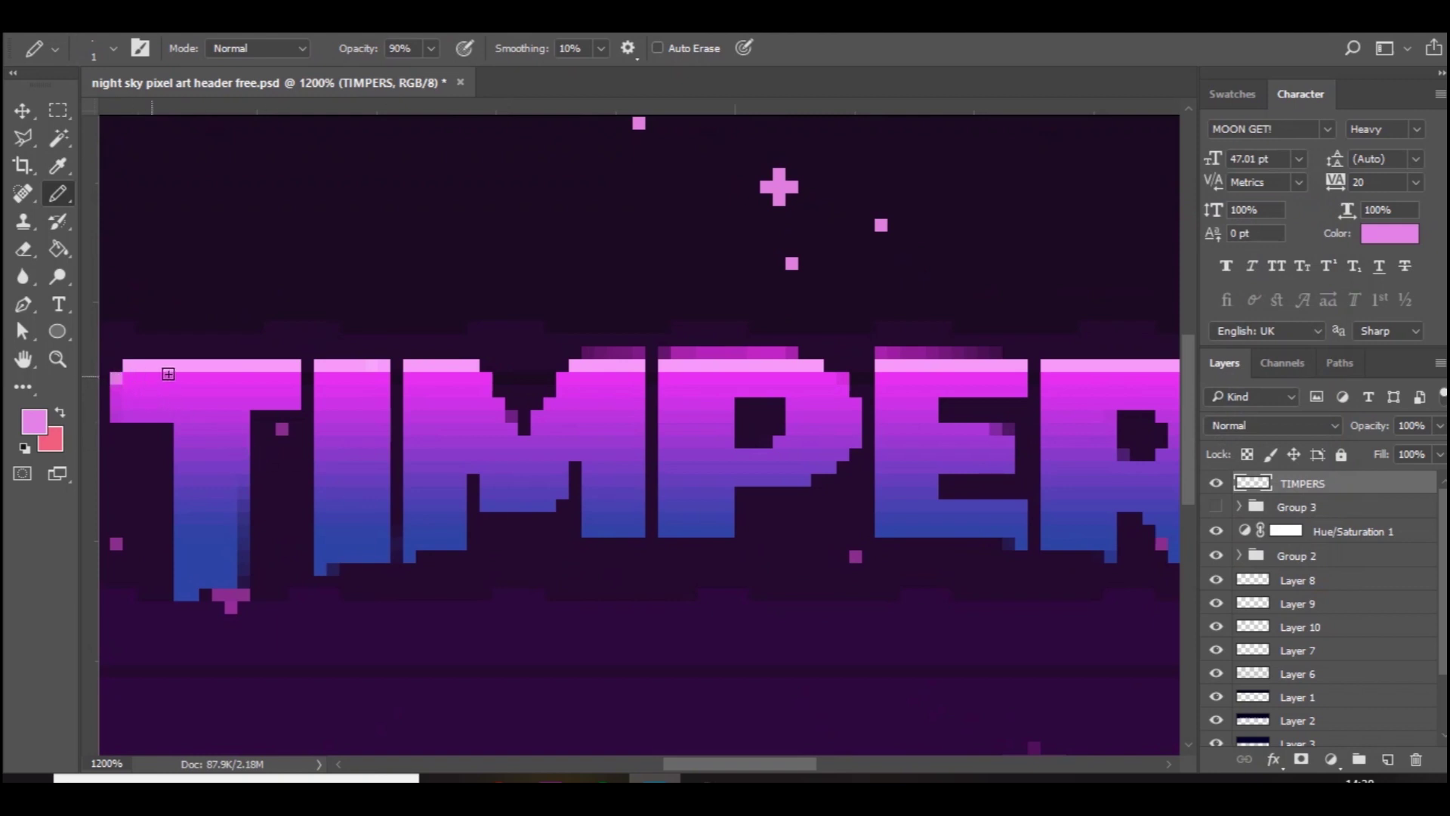
{"action": "left_click", "coordinate": [293, 379]}
{"action": "left_click", "coordinate": [319, 379]}
{"action": "left_click", "coordinate": [383, 378]}
{"action": "left_click", "coordinate": [408, 379]}
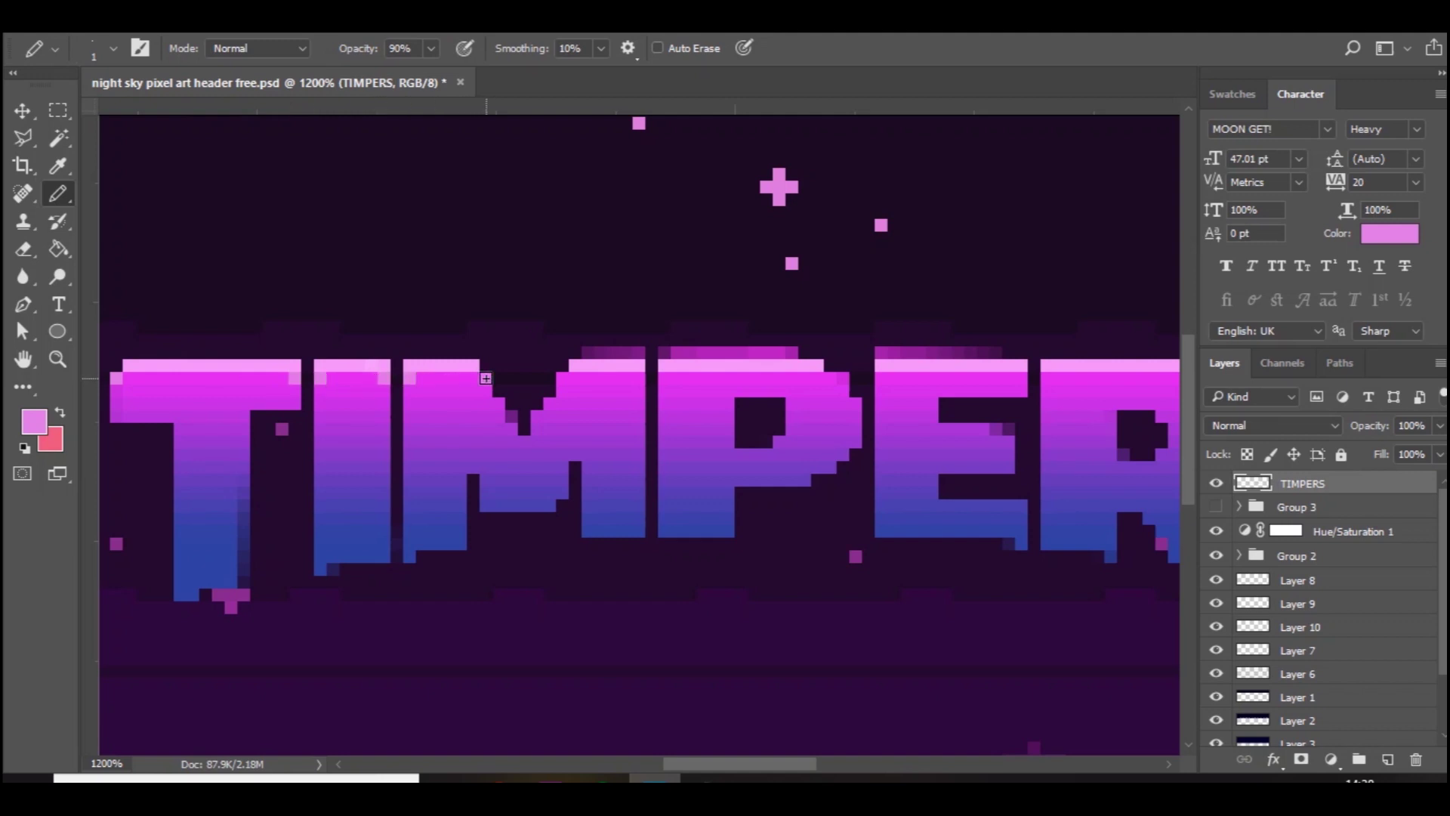
{"action": "left_click", "coordinate": [485, 378]}
{"action": "left_click", "coordinate": [563, 378]}
{"action": "left_click", "coordinate": [665, 380]}
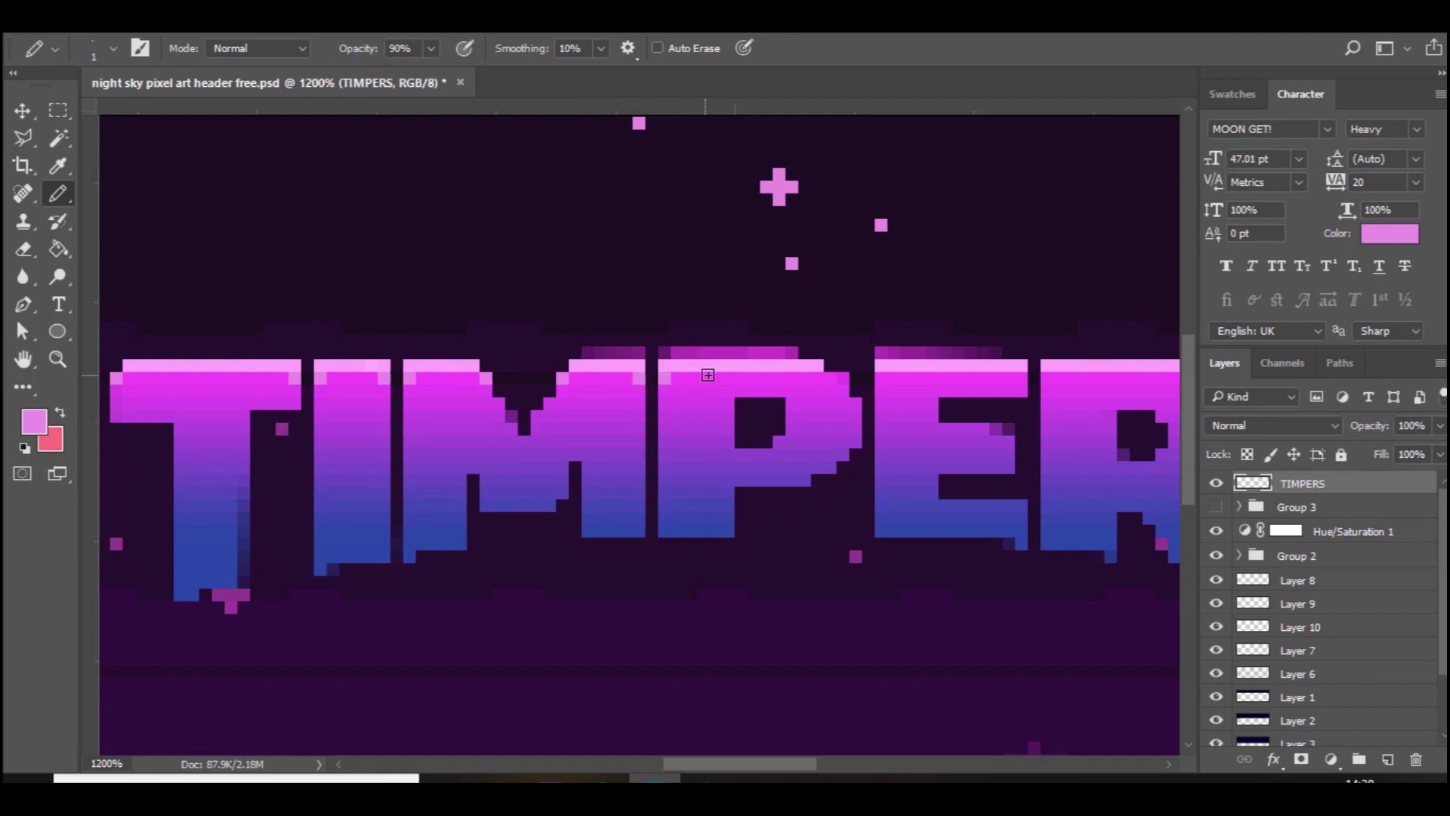
{"action": "left_click", "coordinate": [830, 378]}
{"action": "left_click", "coordinate": [839, 377]}
{"action": "left_click", "coordinate": [882, 378]}
{"action": "left_click", "coordinate": [1020, 379]}
Step: Pencil pink pixels on the top corners of the R and S
{"action": "left_click_drag", "start_coordinate": [810, 767], "coordinate": [874, 764]}
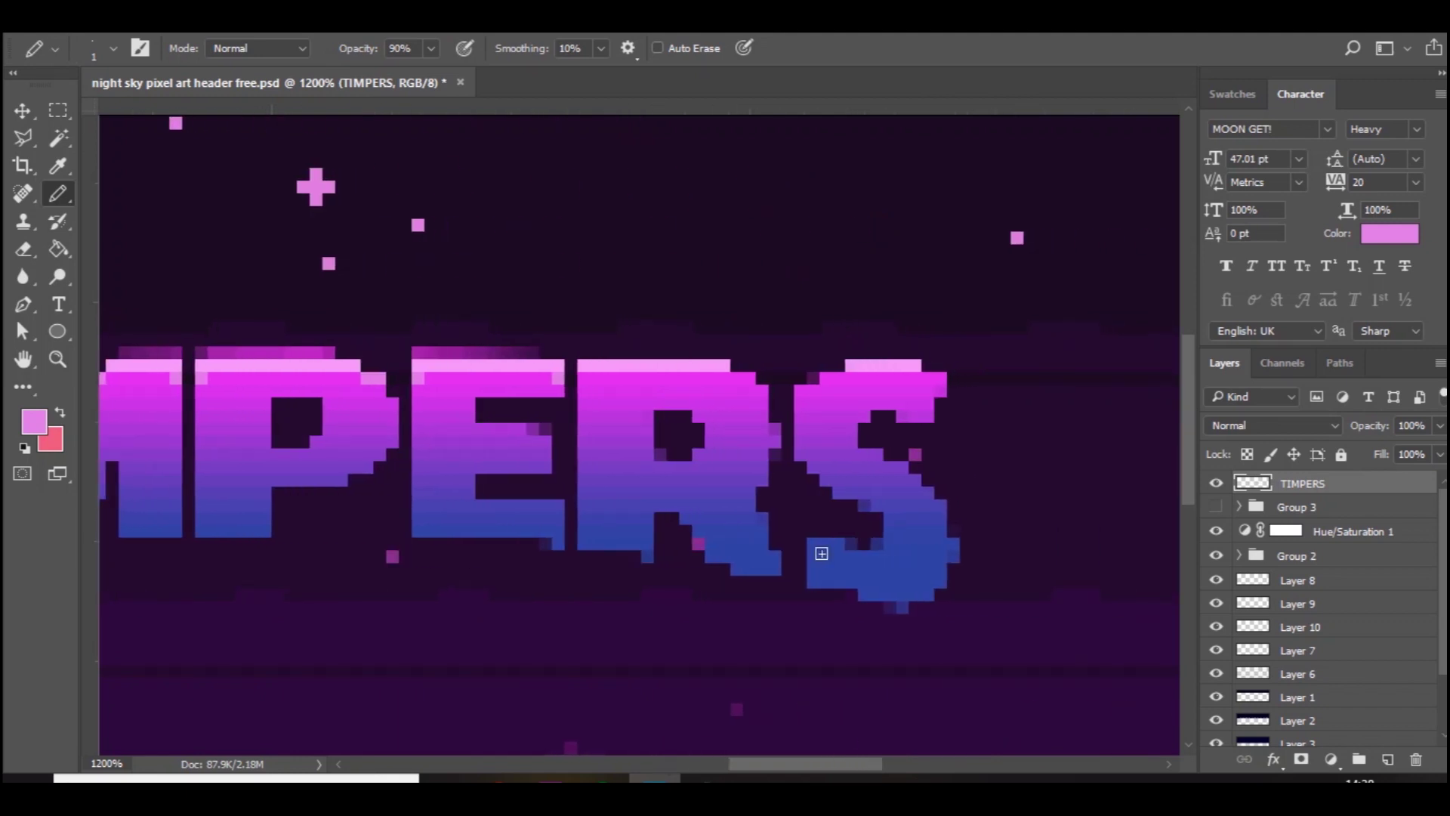
{"action": "left_click", "coordinate": [584, 380]}
{"action": "left_click", "coordinate": [831, 378]}
{"action": "left_click", "coordinate": [934, 377]}
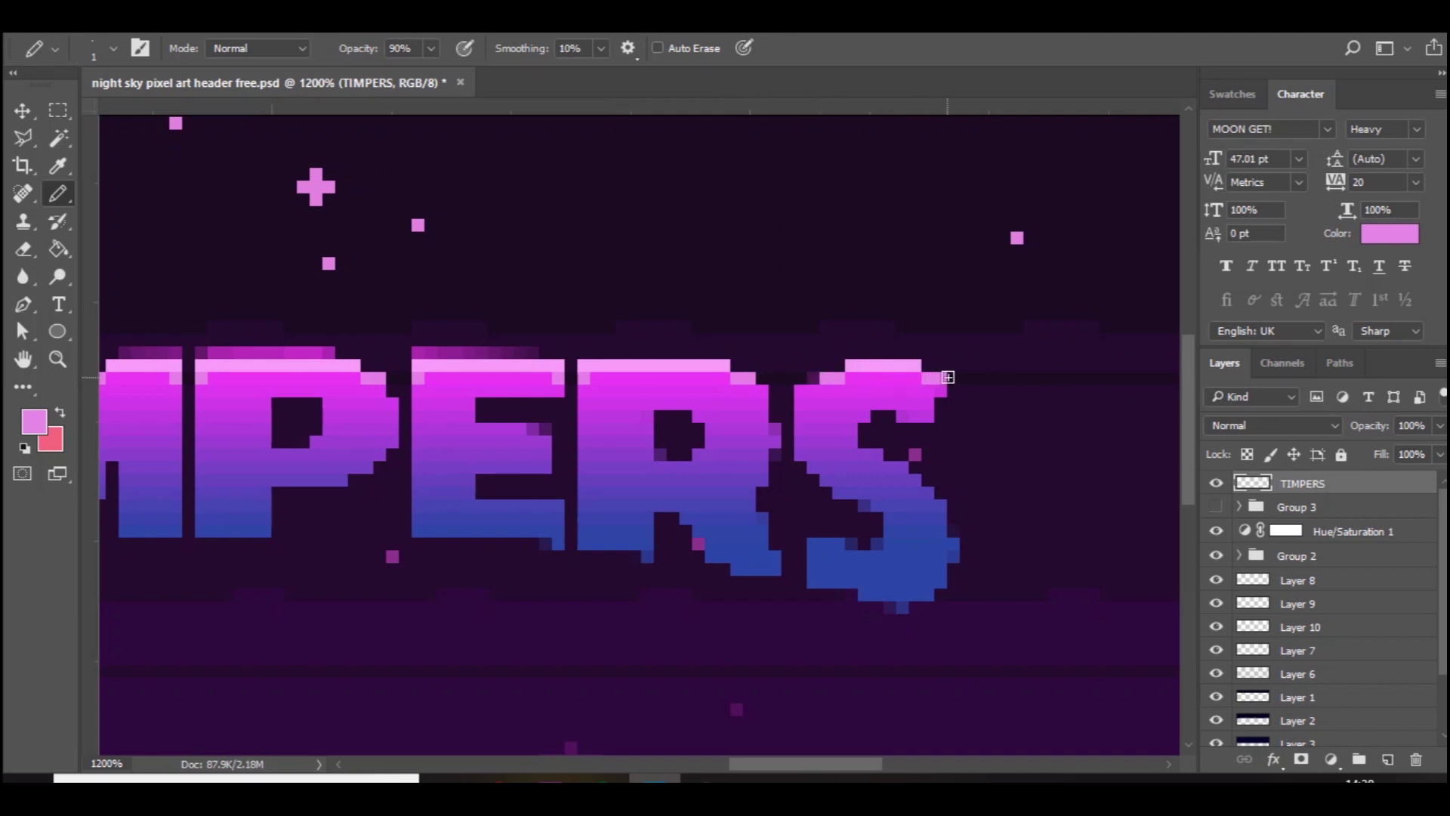
{"action": "left_click_drag", "start_coordinate": [840, 764], "coordinate": [752, 777]}
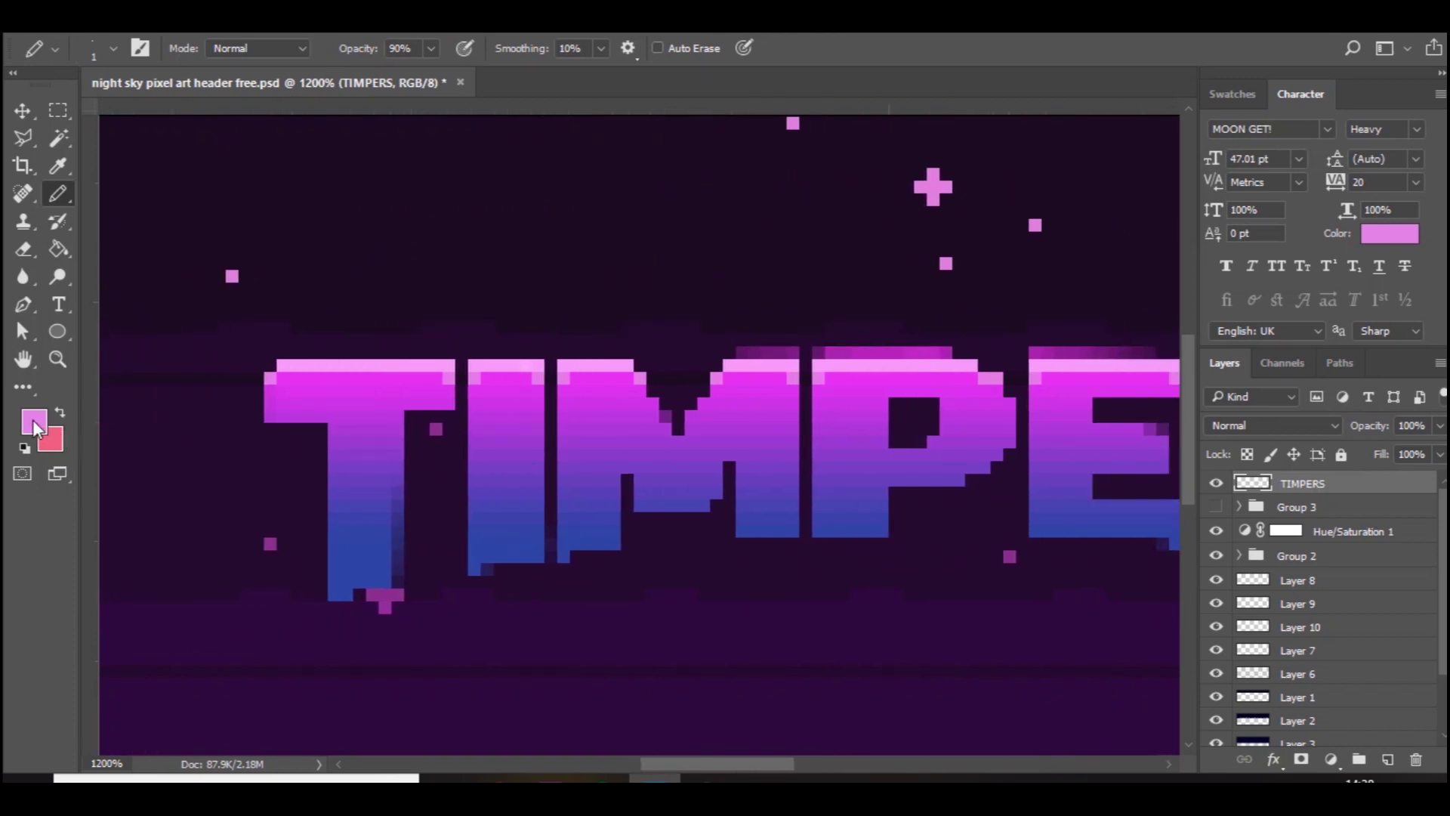
Step: Choose a deeper pink foreground and pencil an extra pixel beside the top of the S
{"action": "left_click", "coordinate": [34, 421]}
{"action": "left_click", "coordinate": [912, 308]}
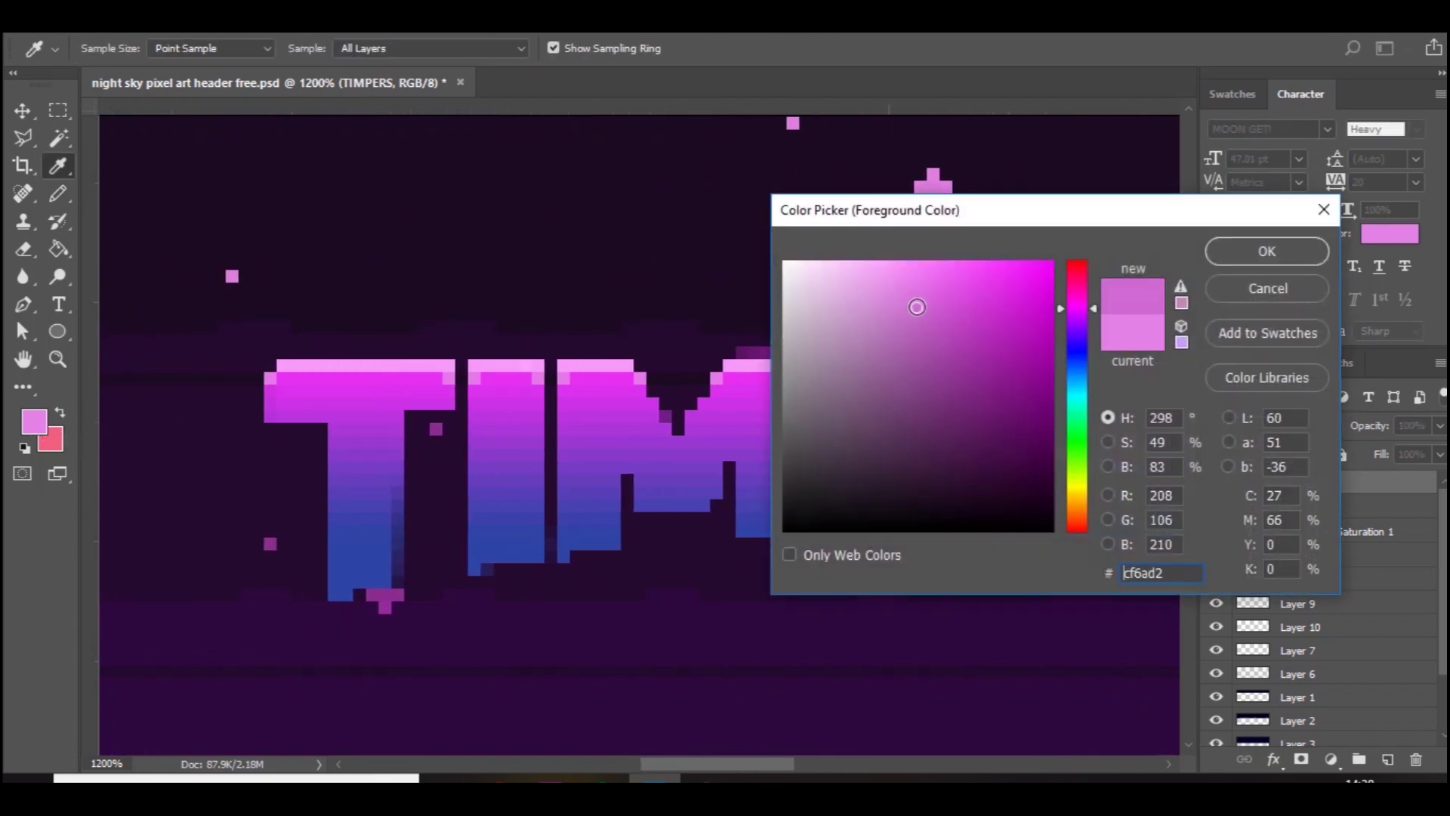
{"action": "key", "text": "Return"}
{"action": "key", "text": "b"}
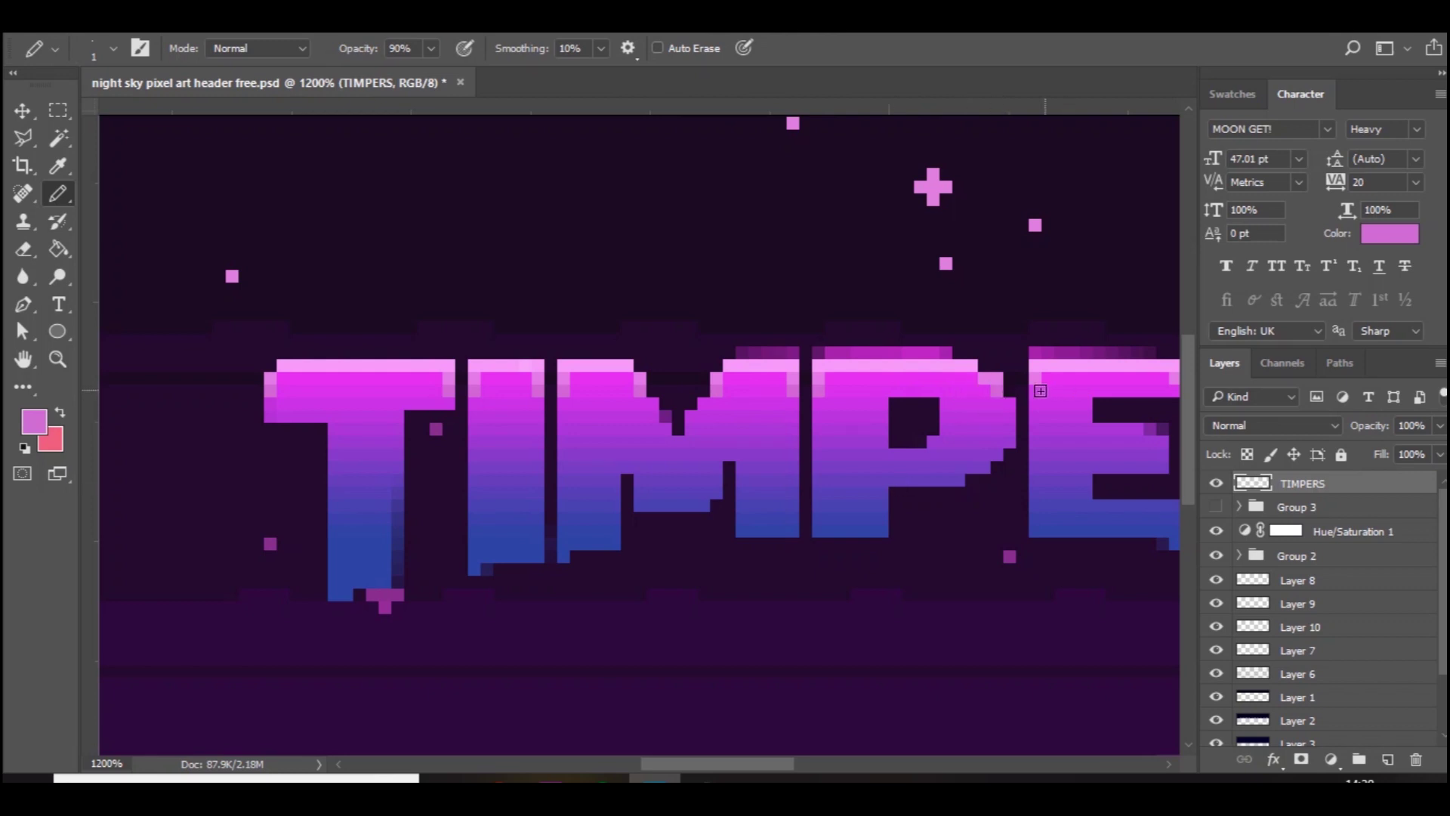
{"action": "left_click_drag", "start_coordinate": [804, 767], "coordinate": [891, 766]}
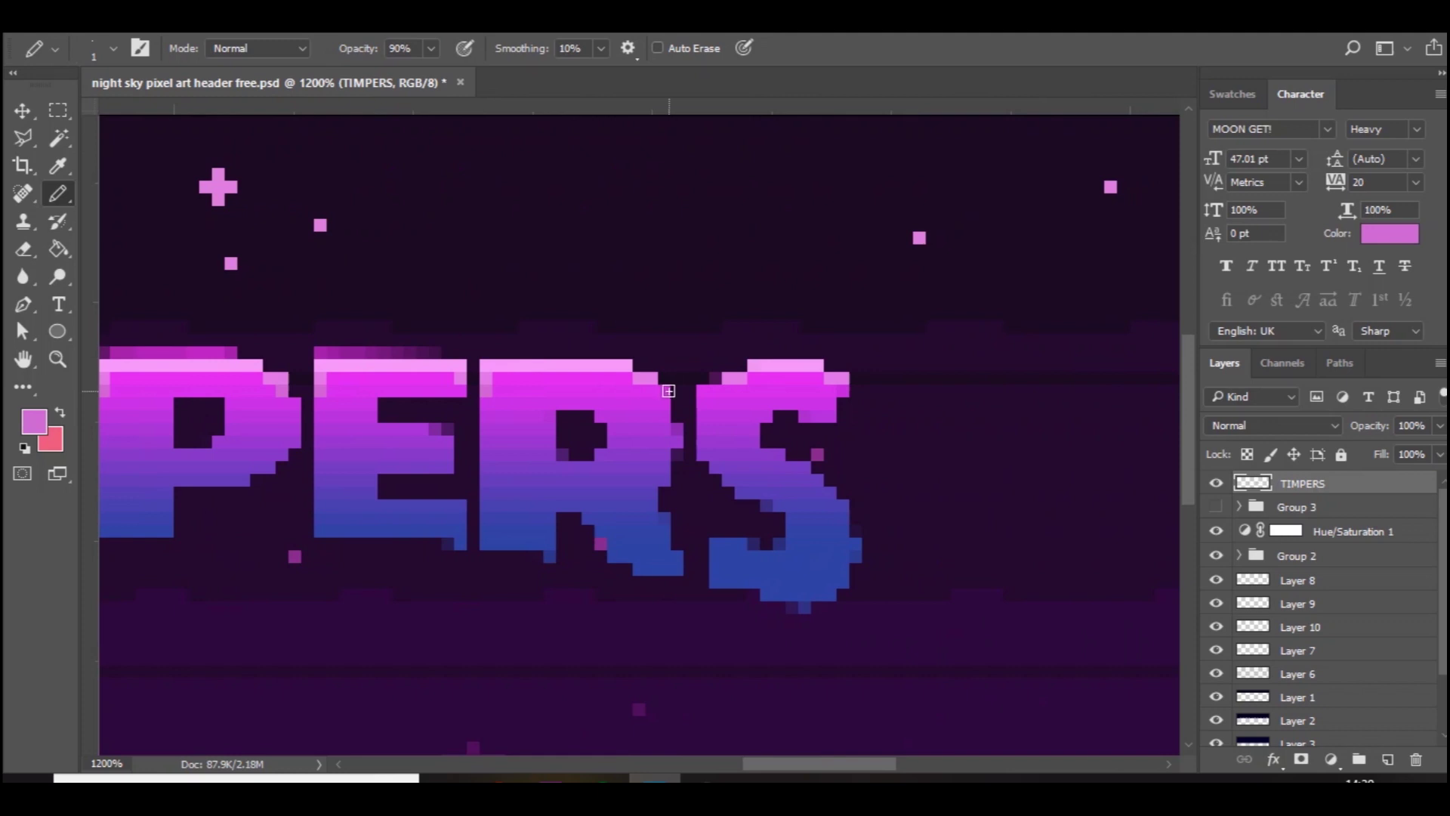
{"action": "left_click", "coordinate": [702, 391]}
{"action": "left_click_drag", "start_coordinate": [821, 764], "coordinate": [712, 764]}
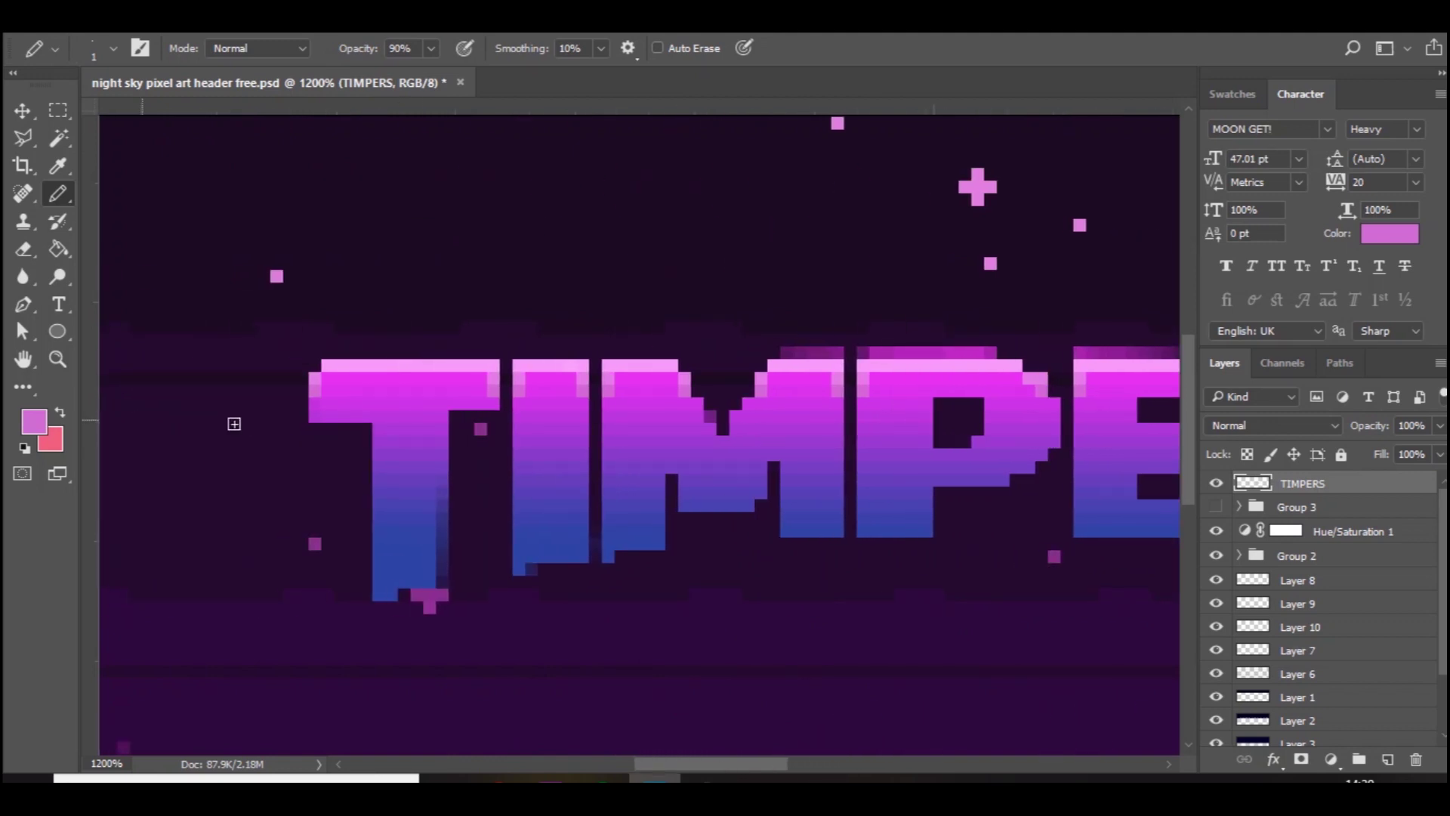
Step: Sample the T's blue and lighten it to pale blue a3b3fa as the foreground
{"action": "left_click", "coordinate": [35, 421]}
{"action": "left_click", "coordinate": [399, 587]}
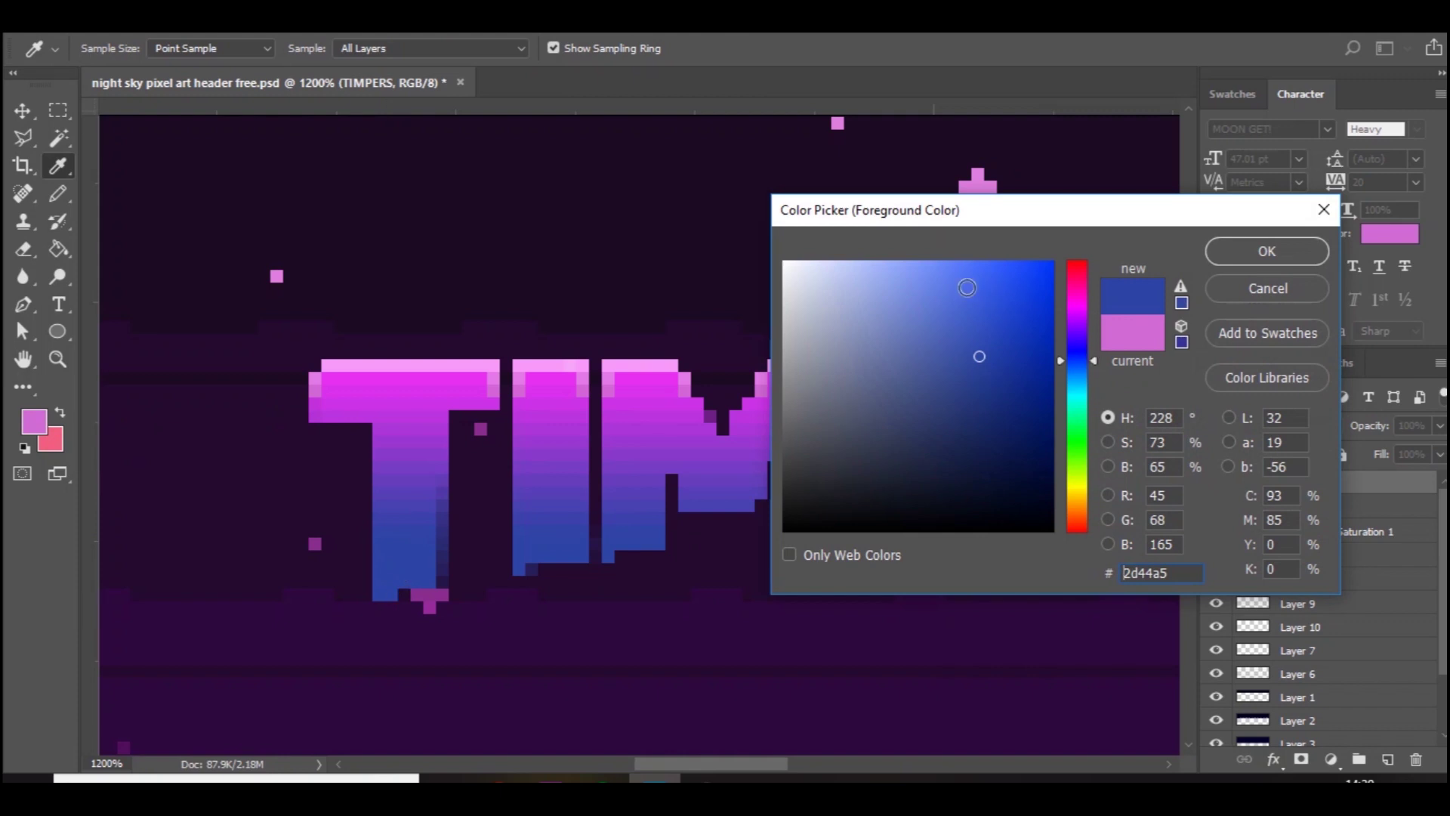
{"action": "left_click_drag", "start_coordinate": [886, 267], "coordinate": [880, 267]}
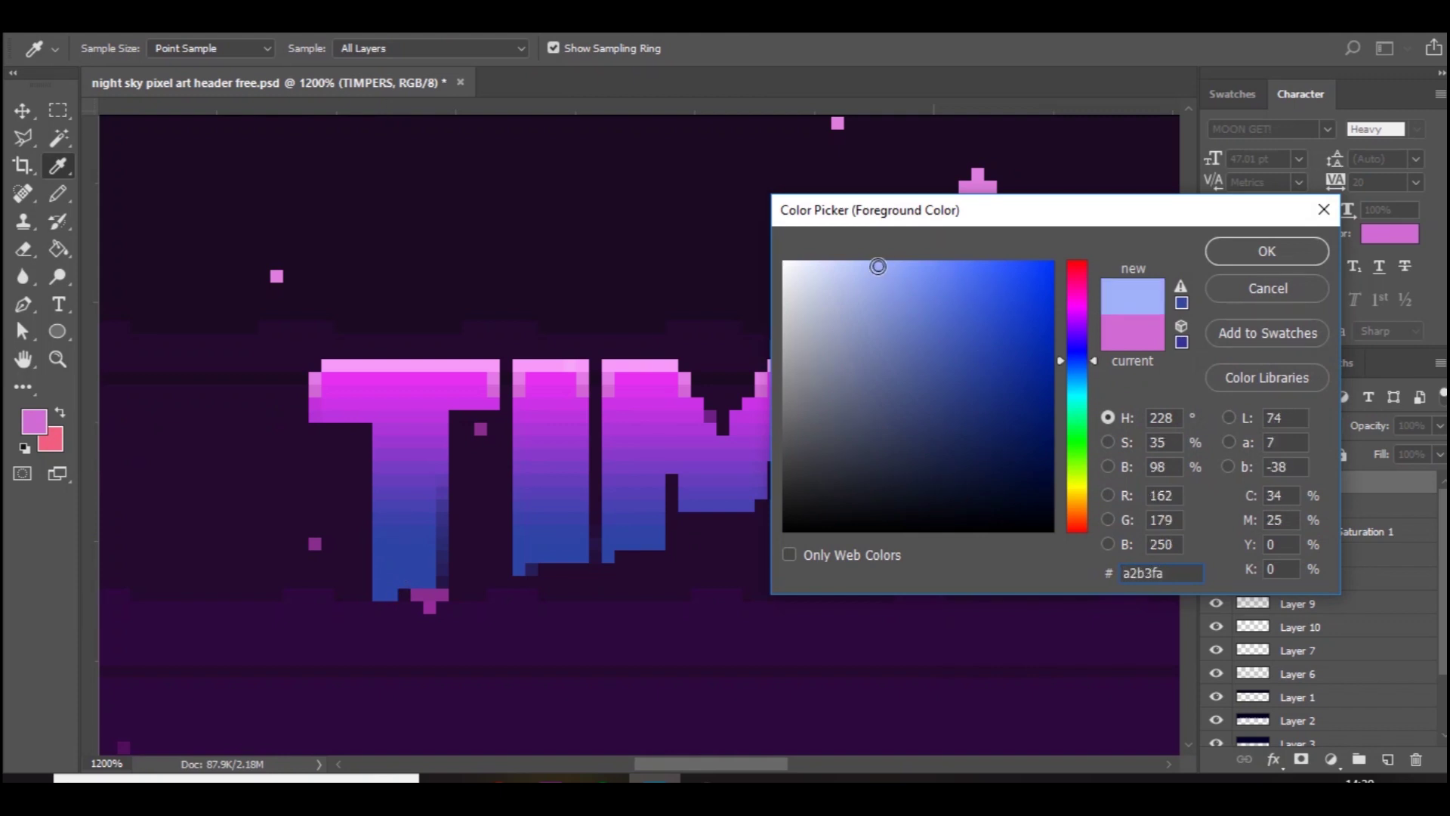
{"action": "left_click", "coordinate": [1226, 253]}
{"action": "key", "text": "b"}
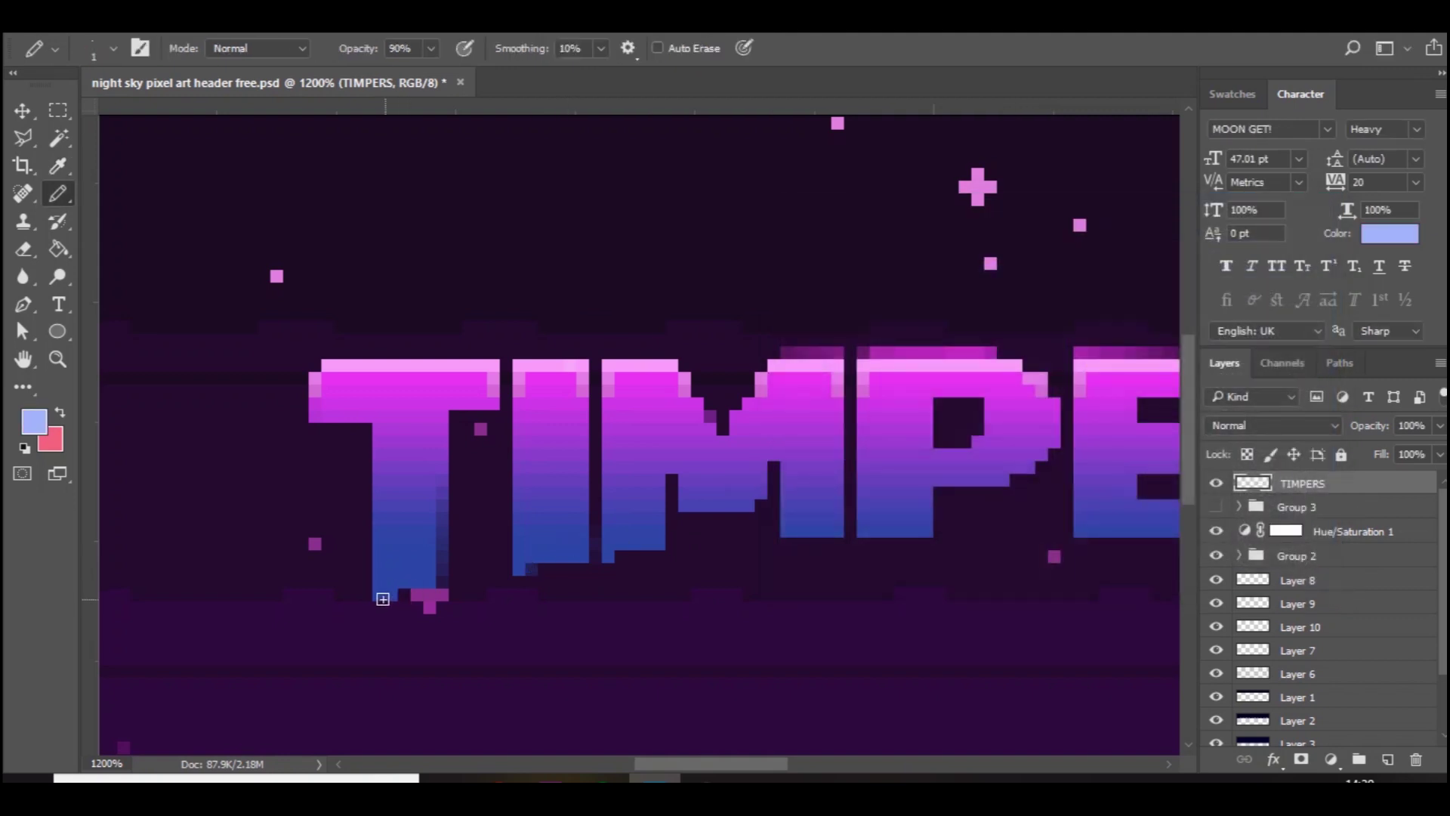
Step: Pencil pale blue rows along the bases of the T, I, M, P, E and R
{"action": "mouse_move", "coordinate": [383, 598]}
{"action": "left_mouse_down"}
{"action": "mouse_move", "coordinate": [669, 541]}
{"action": "mouse_move", "coordinate": [617, 543]}
{"action": "left_mouse_up"}
{"action": "left_click", "coordinate": [521, 568]}
{"action": "left_click_drag", "start_coordinate": [681, 505], "coordinate": [737, 505]}
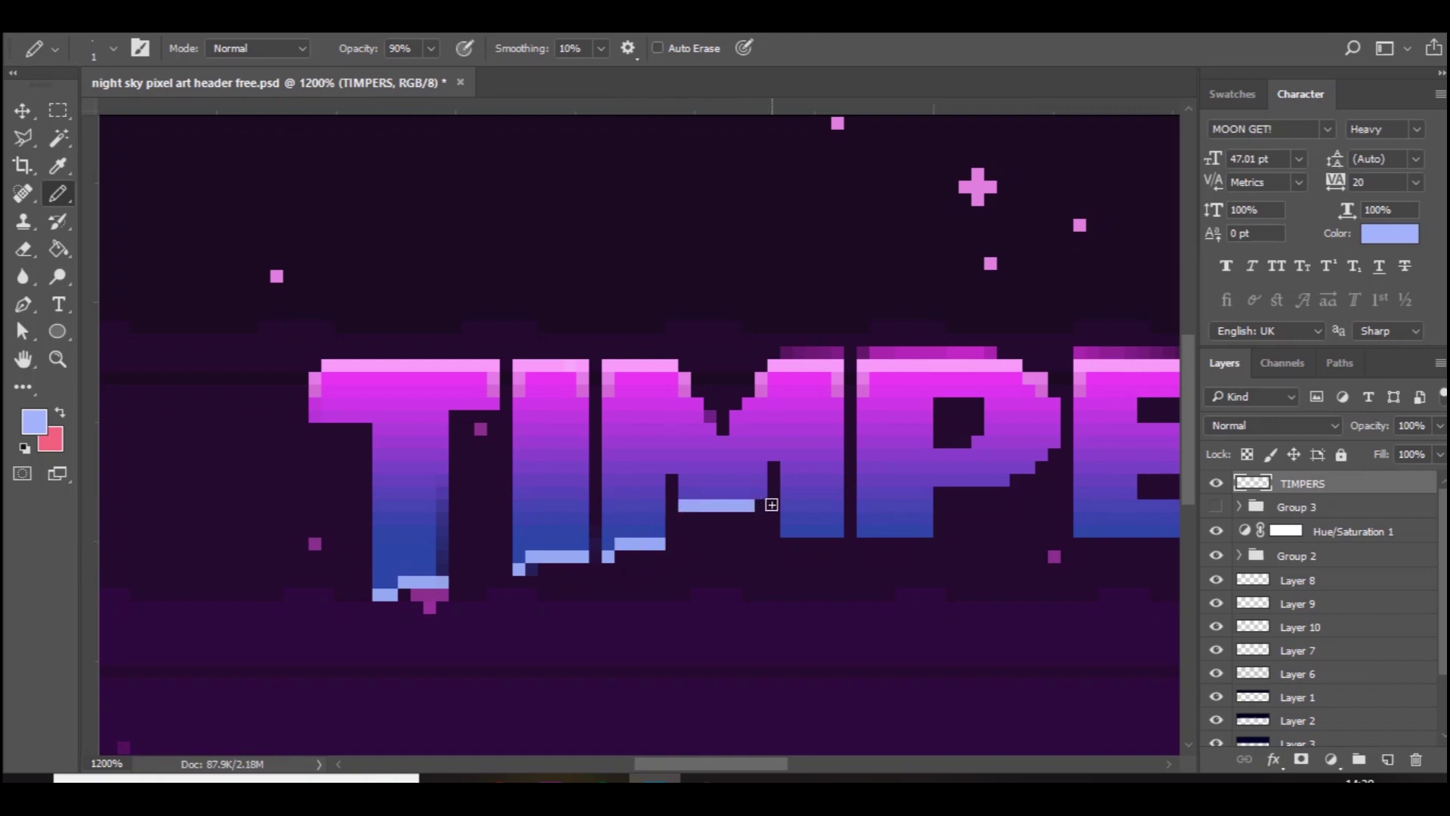
{"action": "left_click", "coordinate": [763, 494]}
{"action": "left_click_drag", "start_coordinate": [784, 531], "coordinate": [834, 530]}
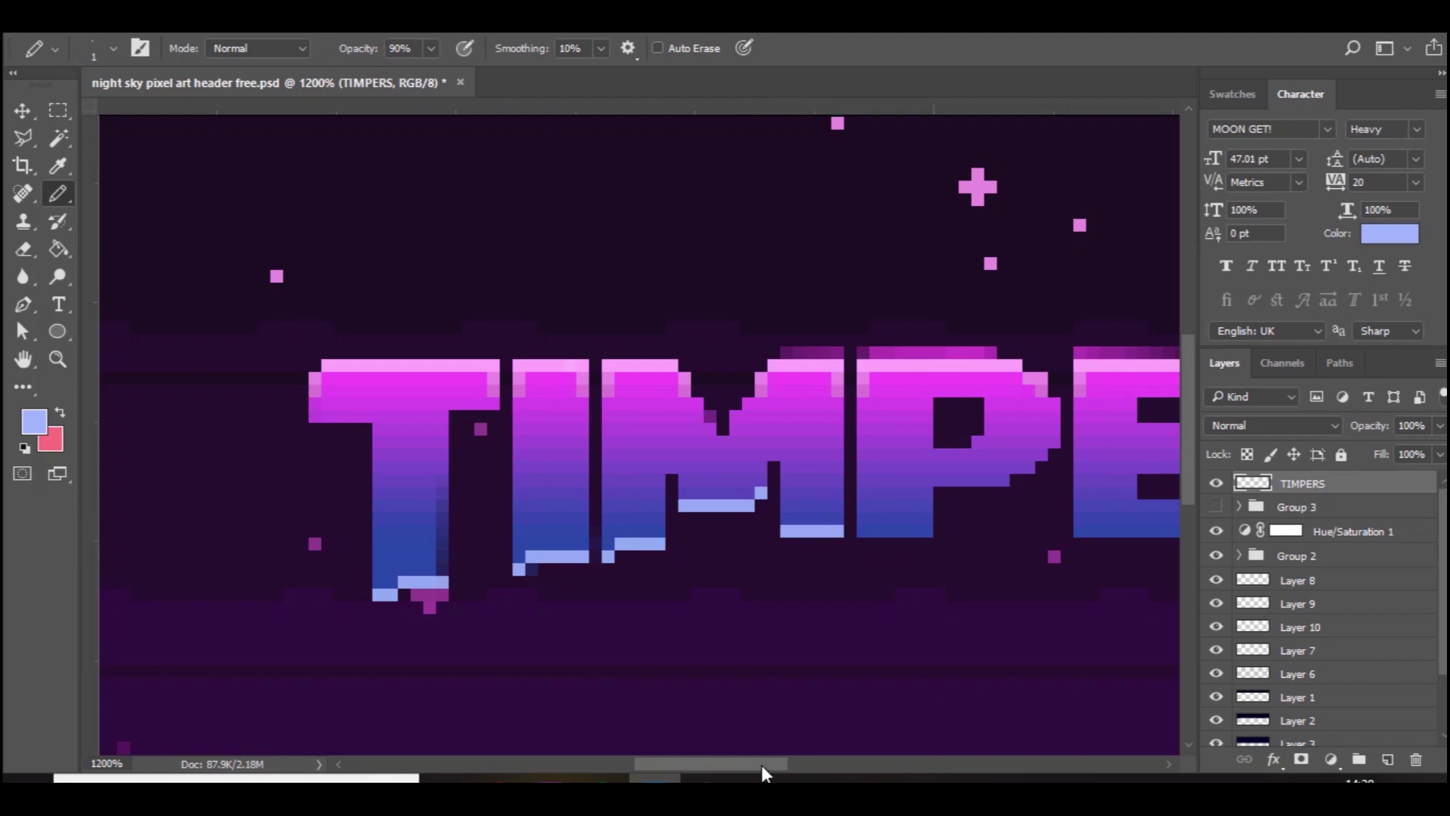
{"action": "left_click_drag", "start_coordinate": [762, 770], "coordinate": [837, 765]}
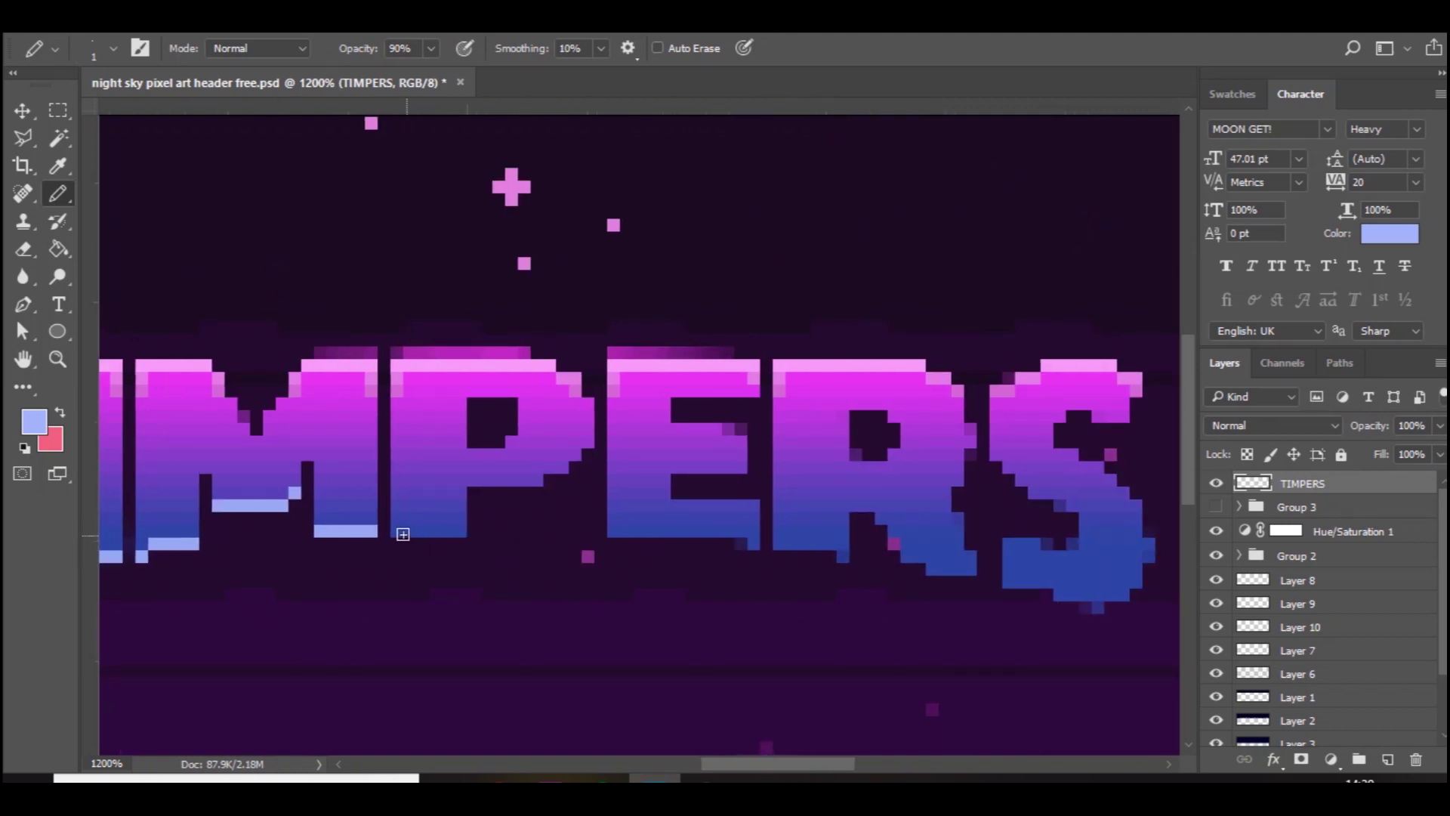
{"action": "left_click_drag", "start_coordinate": [397, 534], "coordinate": [465, 530]}
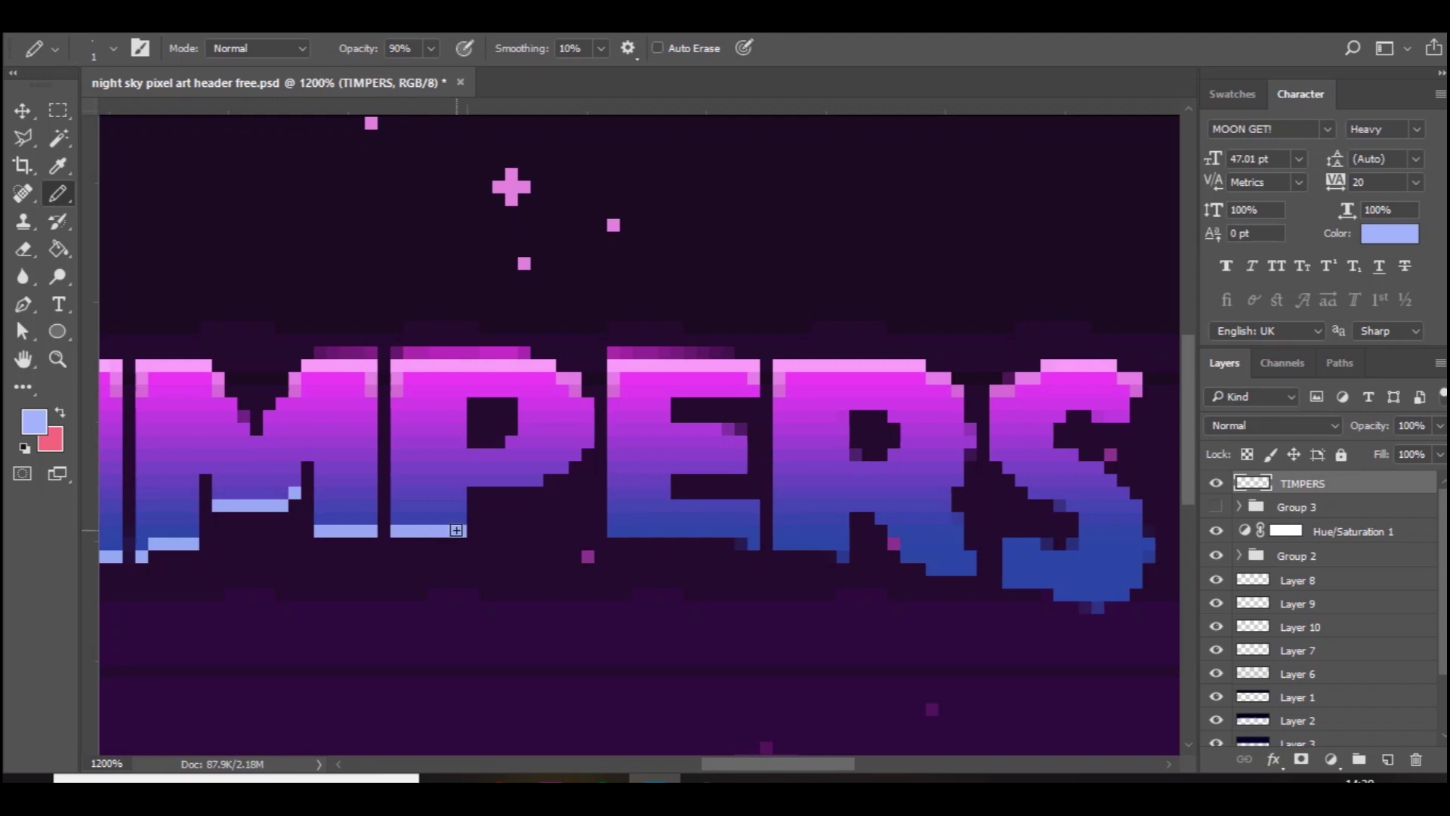
{"action": "left_click_drag", "start_coordinate": [616, 528], "coordinate": [846, 543]}
{"action": "left_click_drag", "start_coordinate": [929, 568], "coordinate": [1123, 593]}
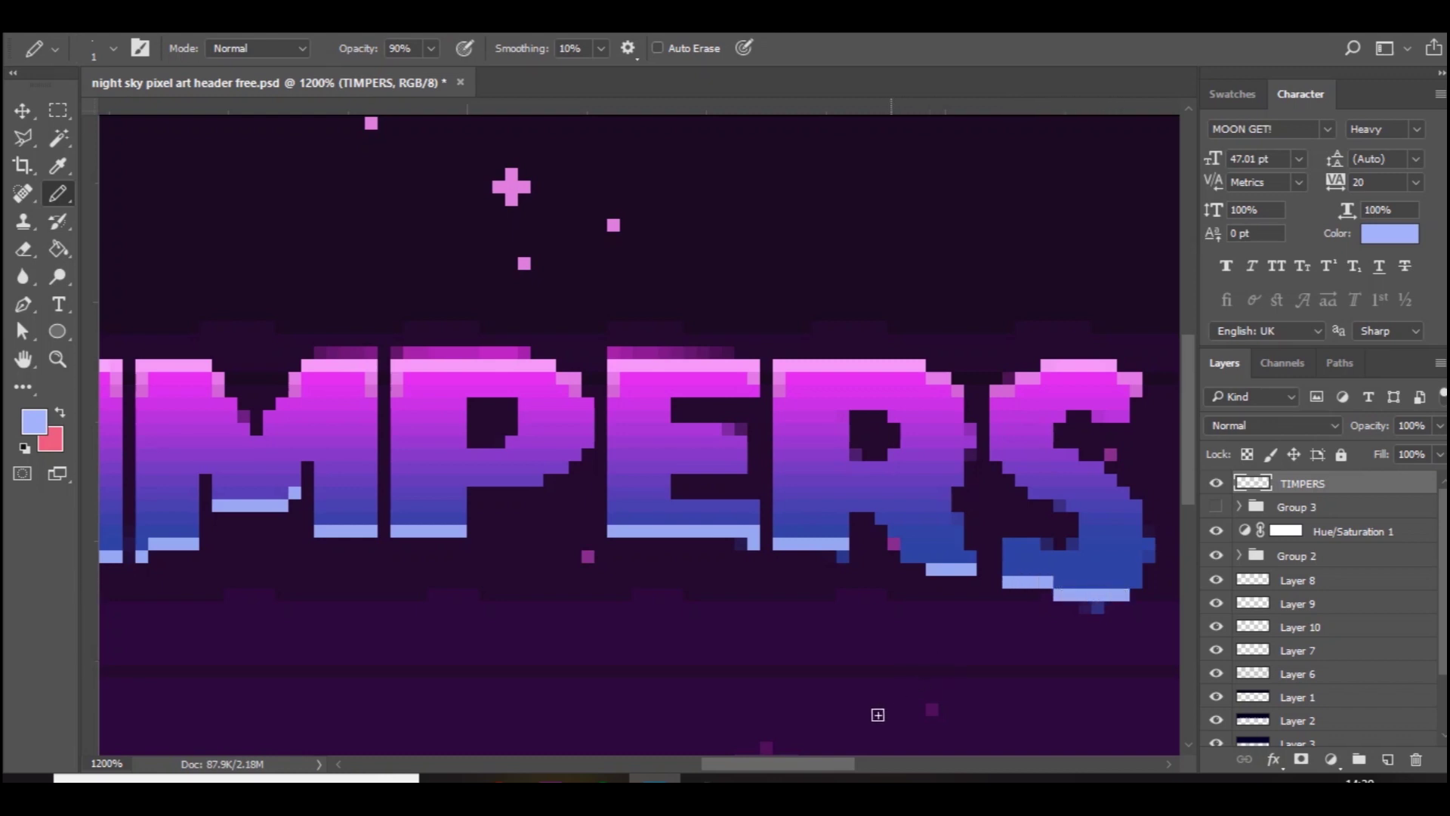
{"action": "left_click_drag", "start_coordinate": [831, 763], "coordinate": [741, 761]}
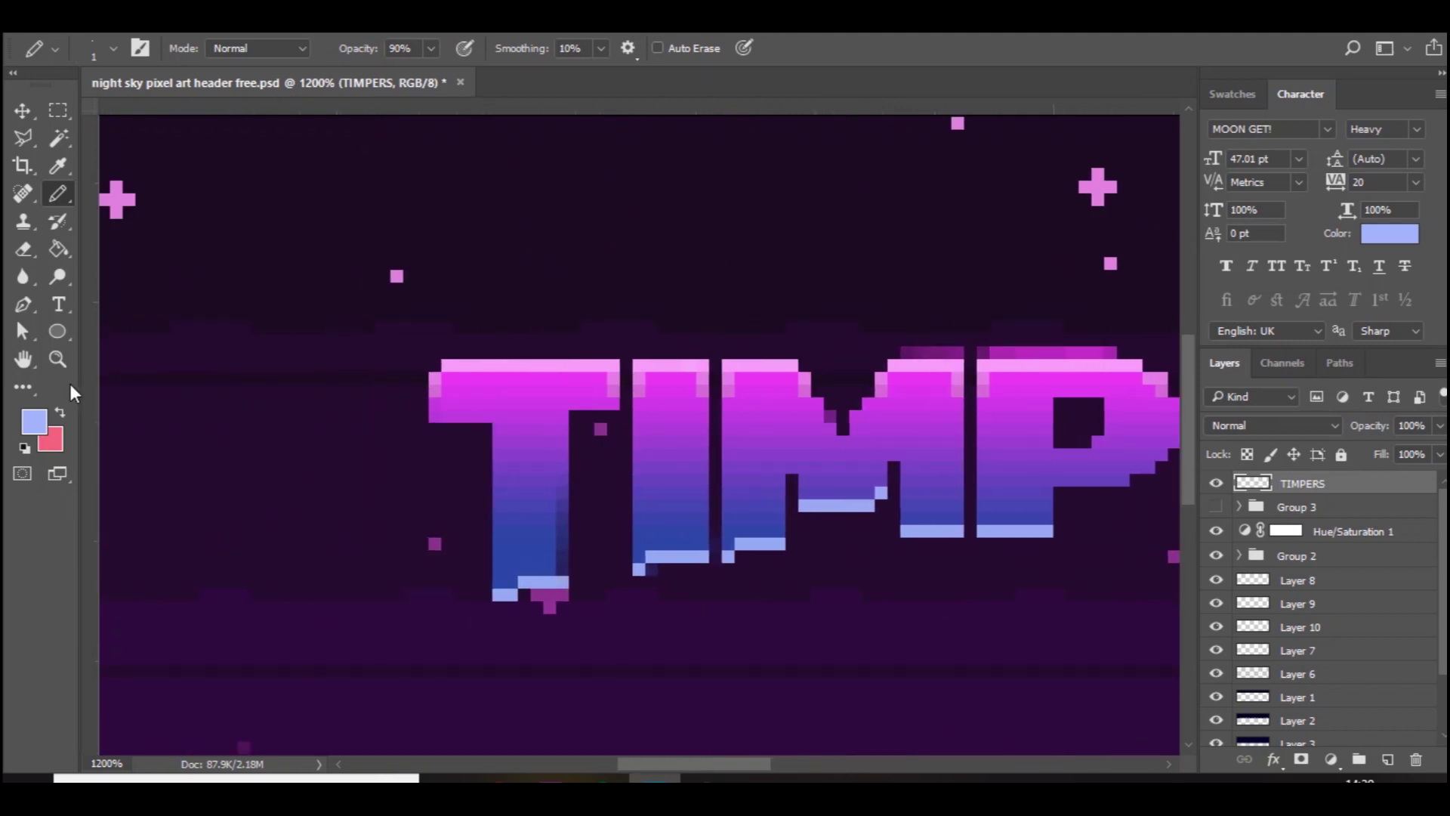
Step: Set the foreground colour to the slightly darker blue #8597e6 and return to the Pencil
{"action": "left_click", "coordinate": [35, 421]}
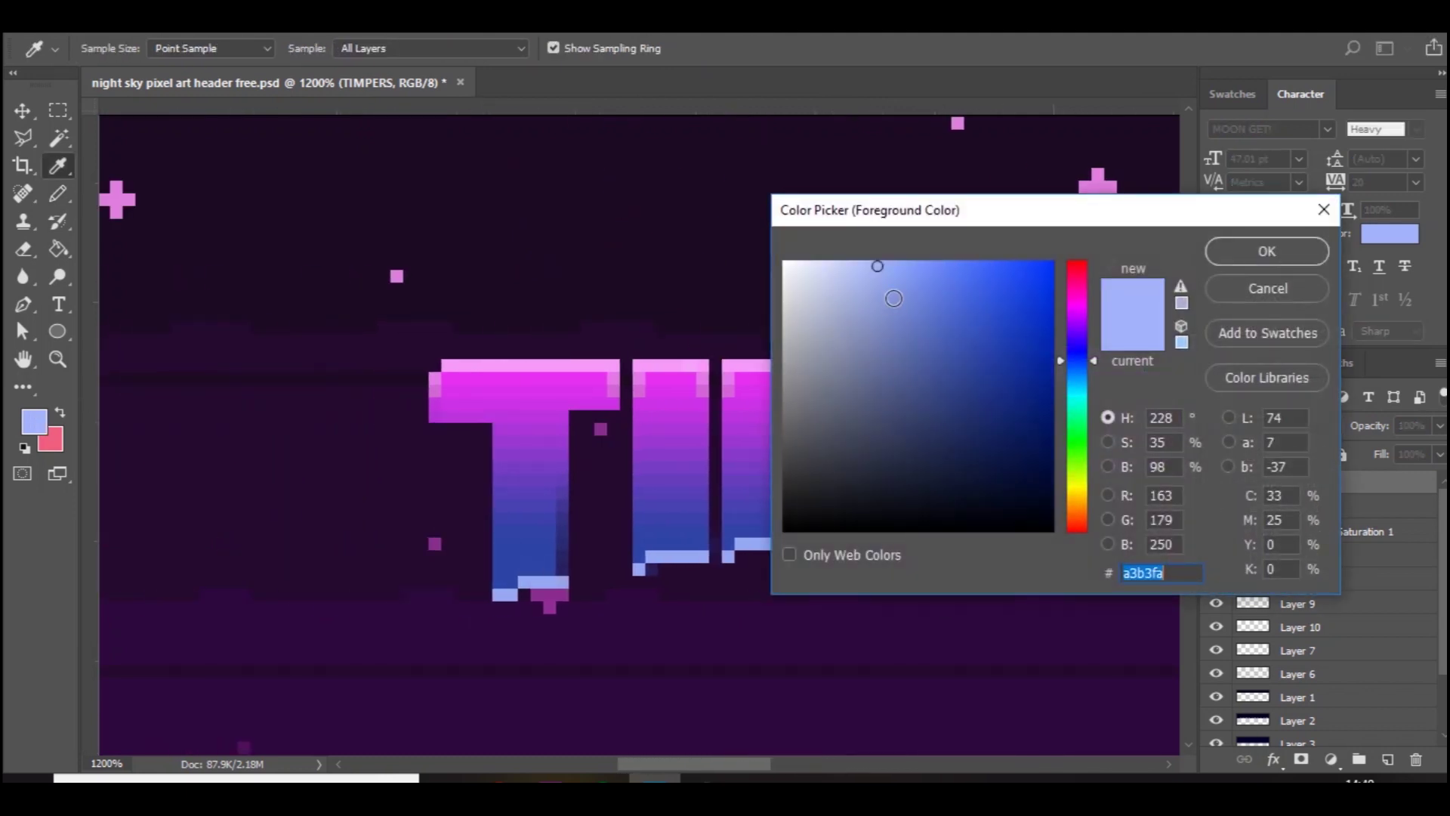
{"action": "left_click", "coordinate": [896, 283]}
{"action": "left_click_drag", "start_coordinate": [896, 283], "coordinate": [898, 287]}
{"action": "key", "text": "Return"}
{"action": "key", "text": "b"}
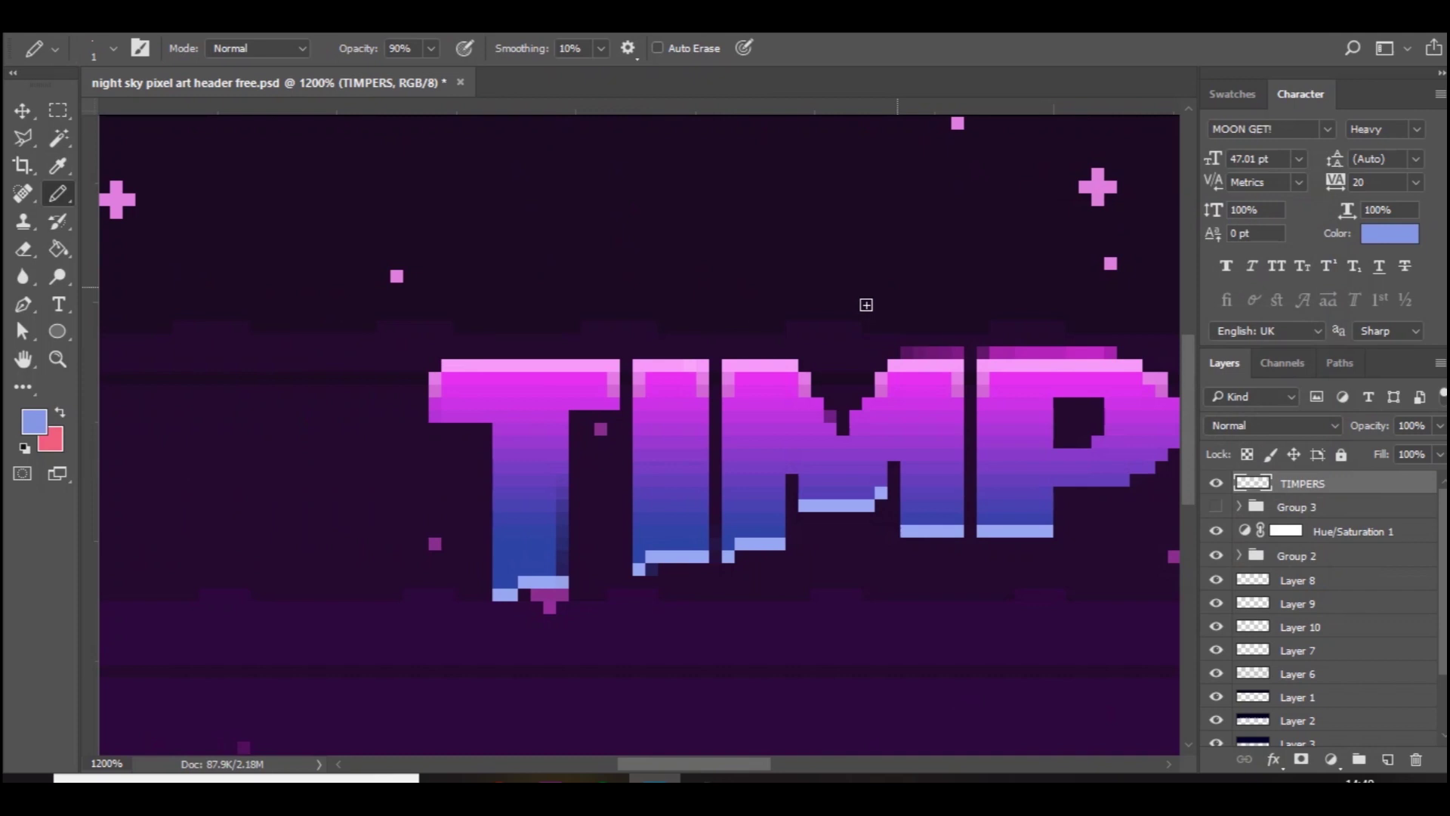
Step: Pencil darker blue pixels at the bottom corners of the T, I and M
{"action": "left_click", "coordinate": [562, 569]}
{"action": "left_click", "coordinate": [639, 557]}
{"action": "left_click", "coordinate": [702, 544]}
{"action": "left_click", "coordinate": [727, 542]}
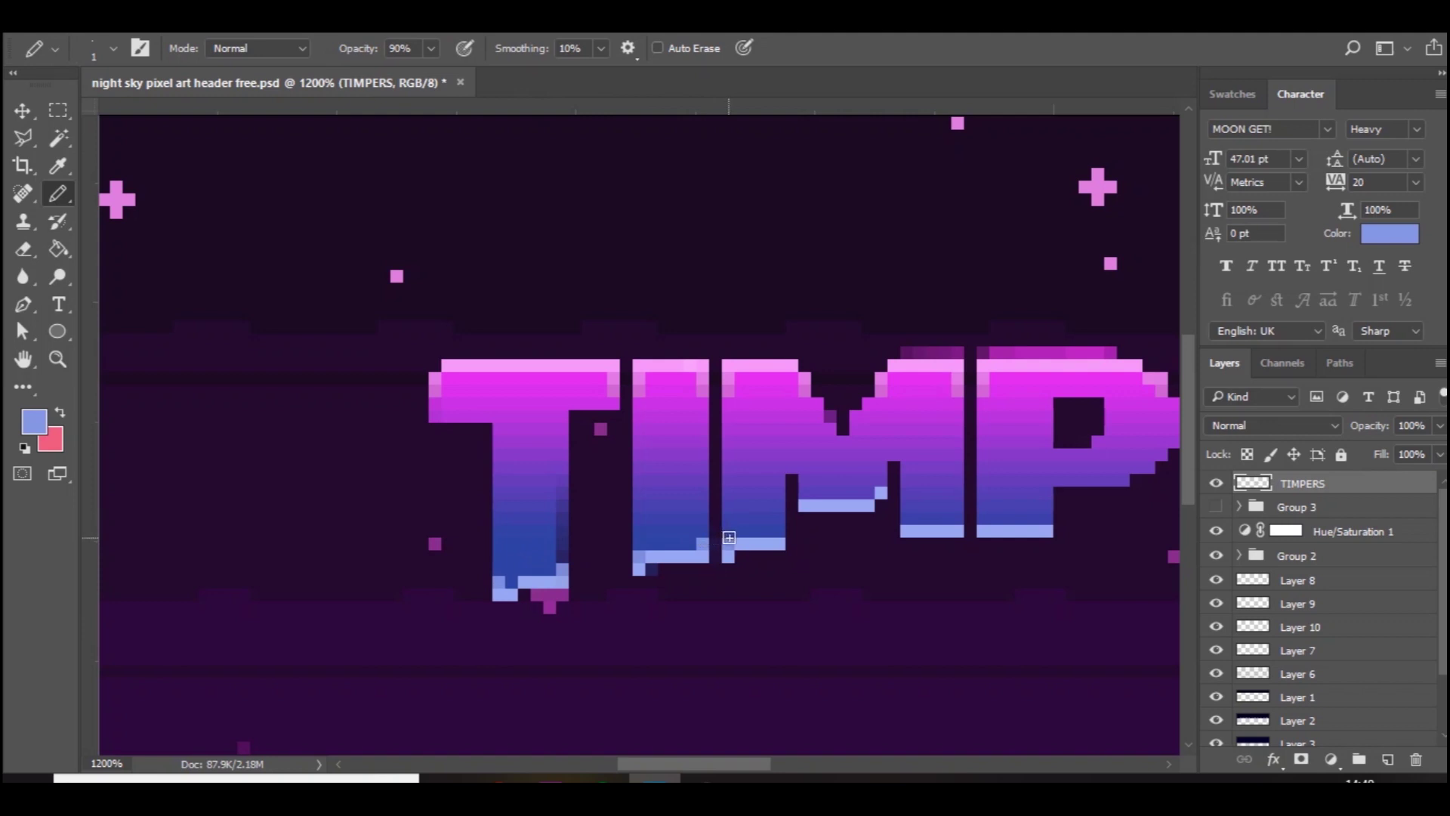
{"action": "left_click", "coordinate": [779, 532]}
{"action": "left_click", "coordinate": [804, 491]}
{"action": "left_click", "coordinate": [882, 480]}
{"action": "left_click", "coordinate": [906, 517]}
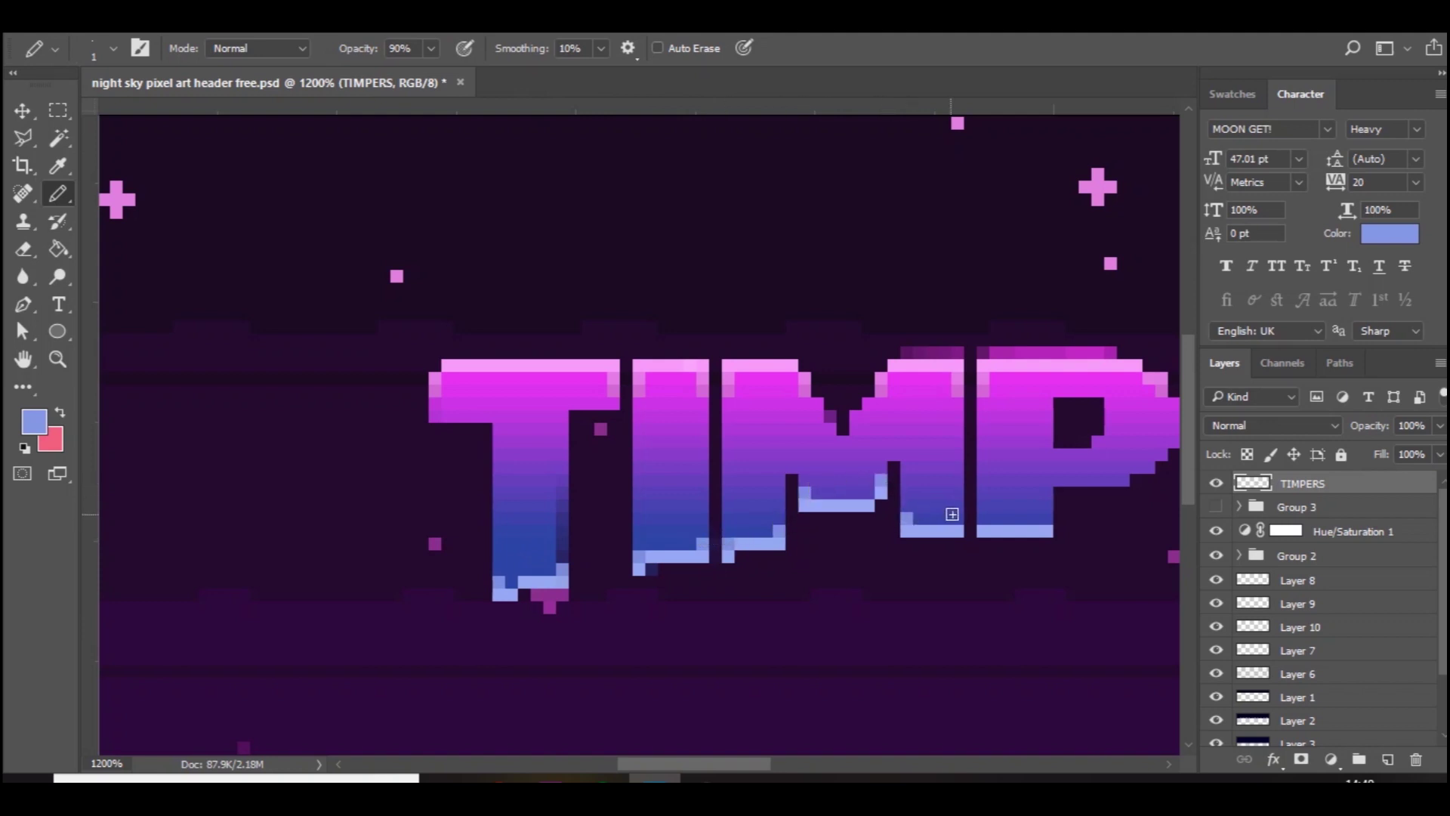
{"action": "left_click", "coordinate": [957, 517]}
Step: Add darker blue corner pixels to the P, E and under the R's leg
{"action": "left_click", "coordinate": [983, 518]}
{"action": "left_click", "coordinate": [1047, 517]}
{"action": "left_click_drag", "start_coordinate": [755, 765], "coordinate": [843, 752]}
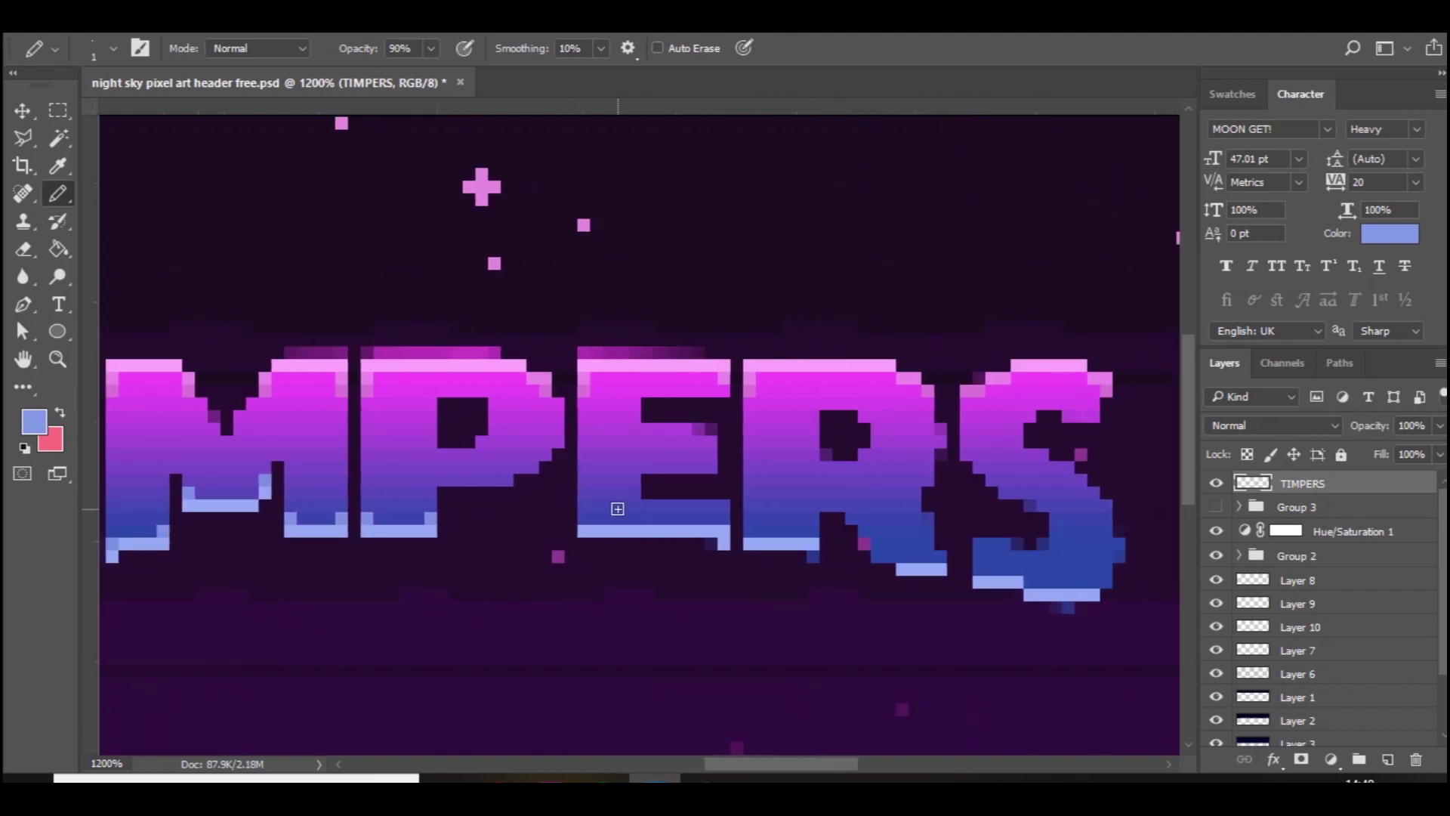
{"action": "left_click", "coordinate": [582, 518]}
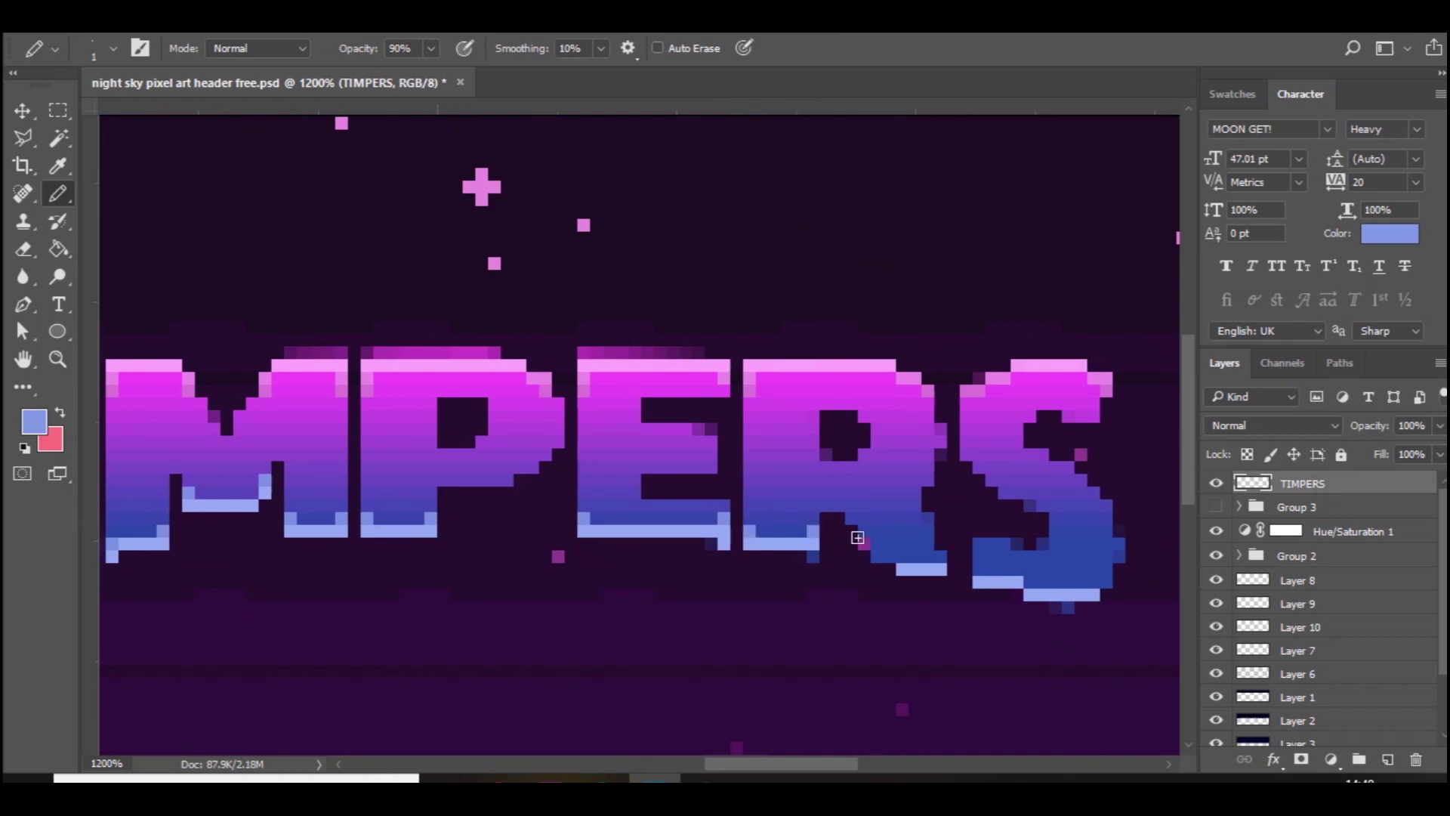
{"action": "left_click_drag", "start_coordinate": [893, 554], "coordinate": [877, 555]}
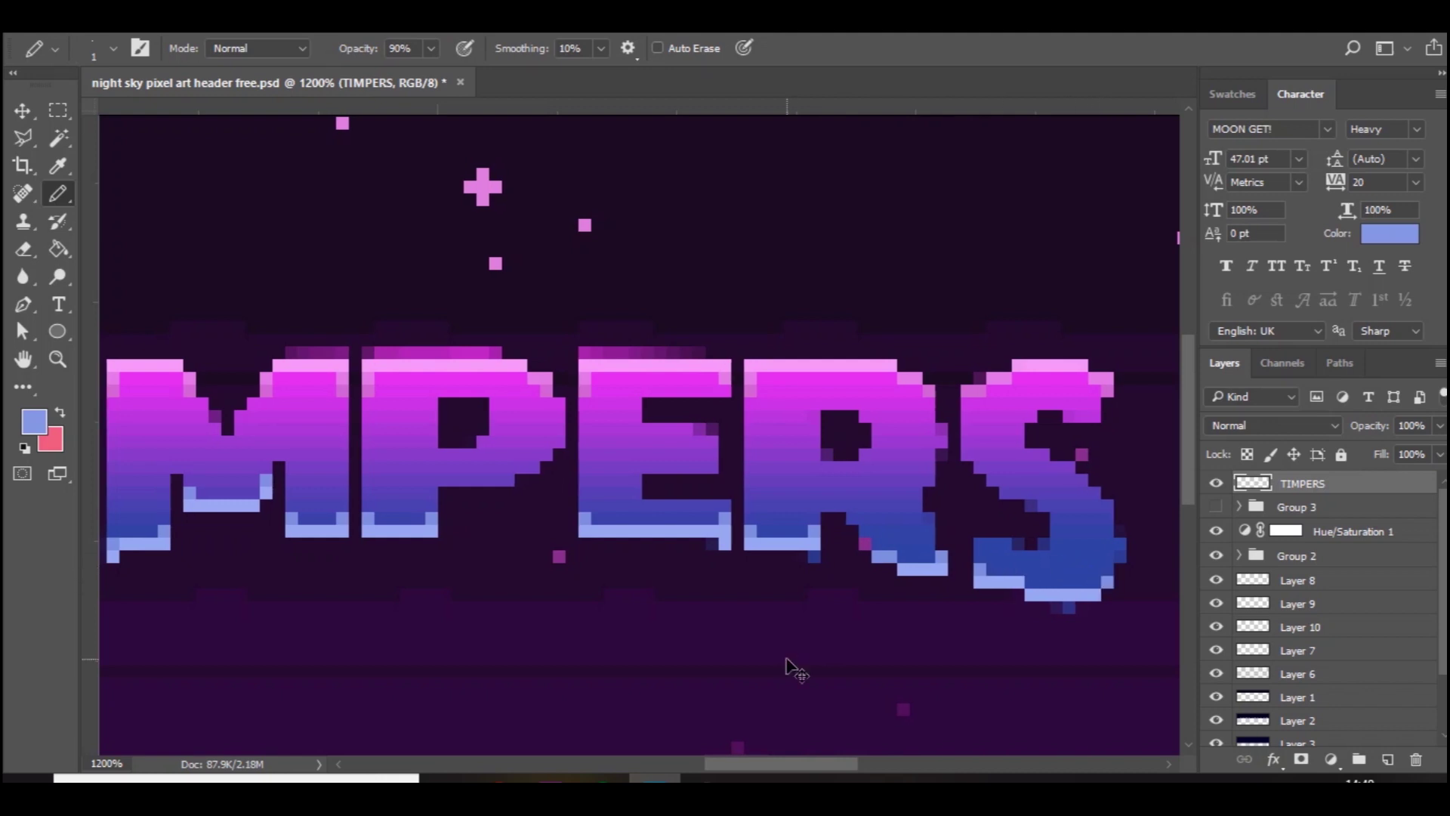
{"action": "scroll", "coordinate": [785, 668], "scroll_direction": "down", "scroll_amount": 2}
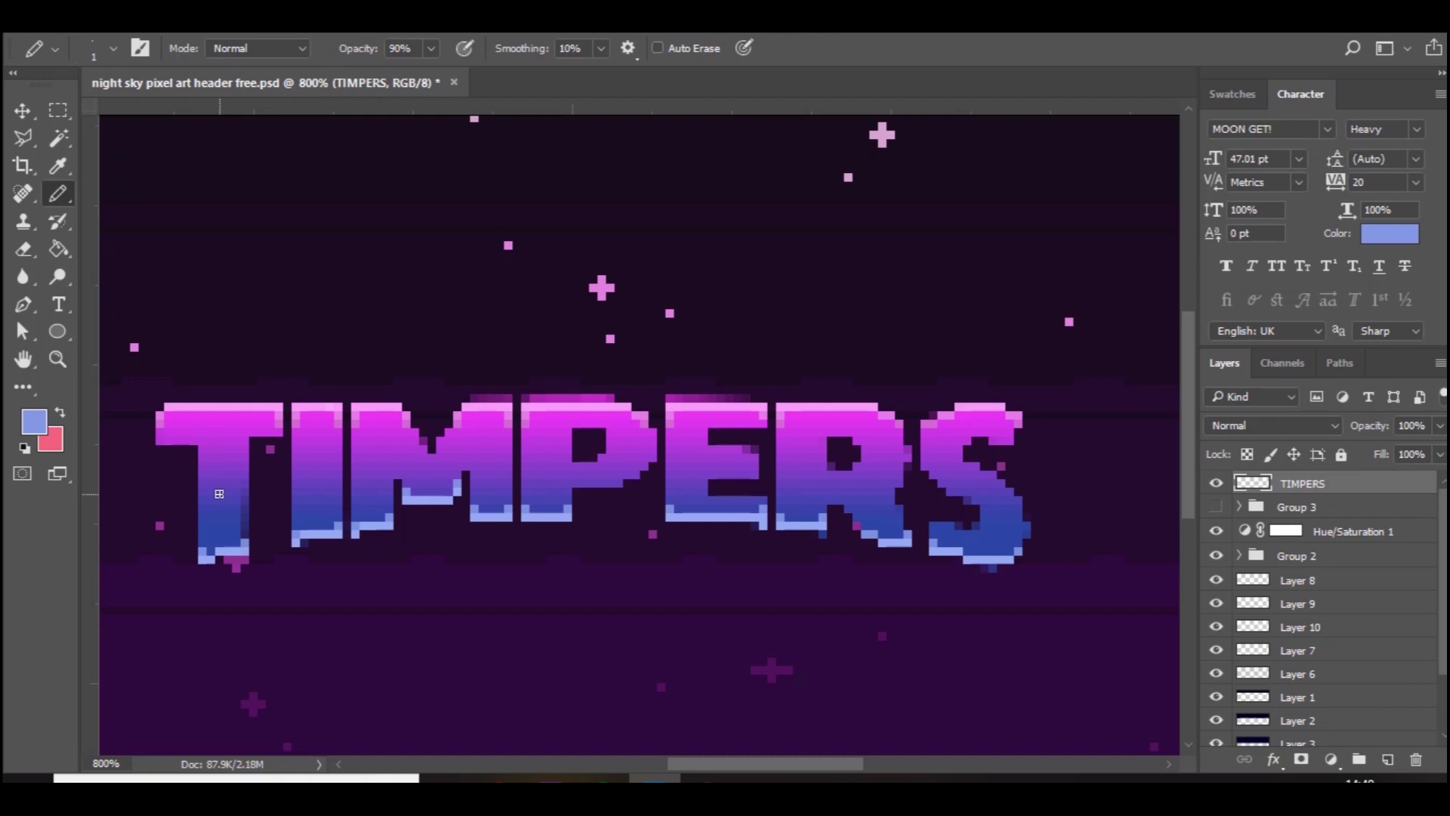
Step: Duplicate the TIMPERS layer and nudge the original down one step
{"action": "left_click", "coordinate": [22, 110]}
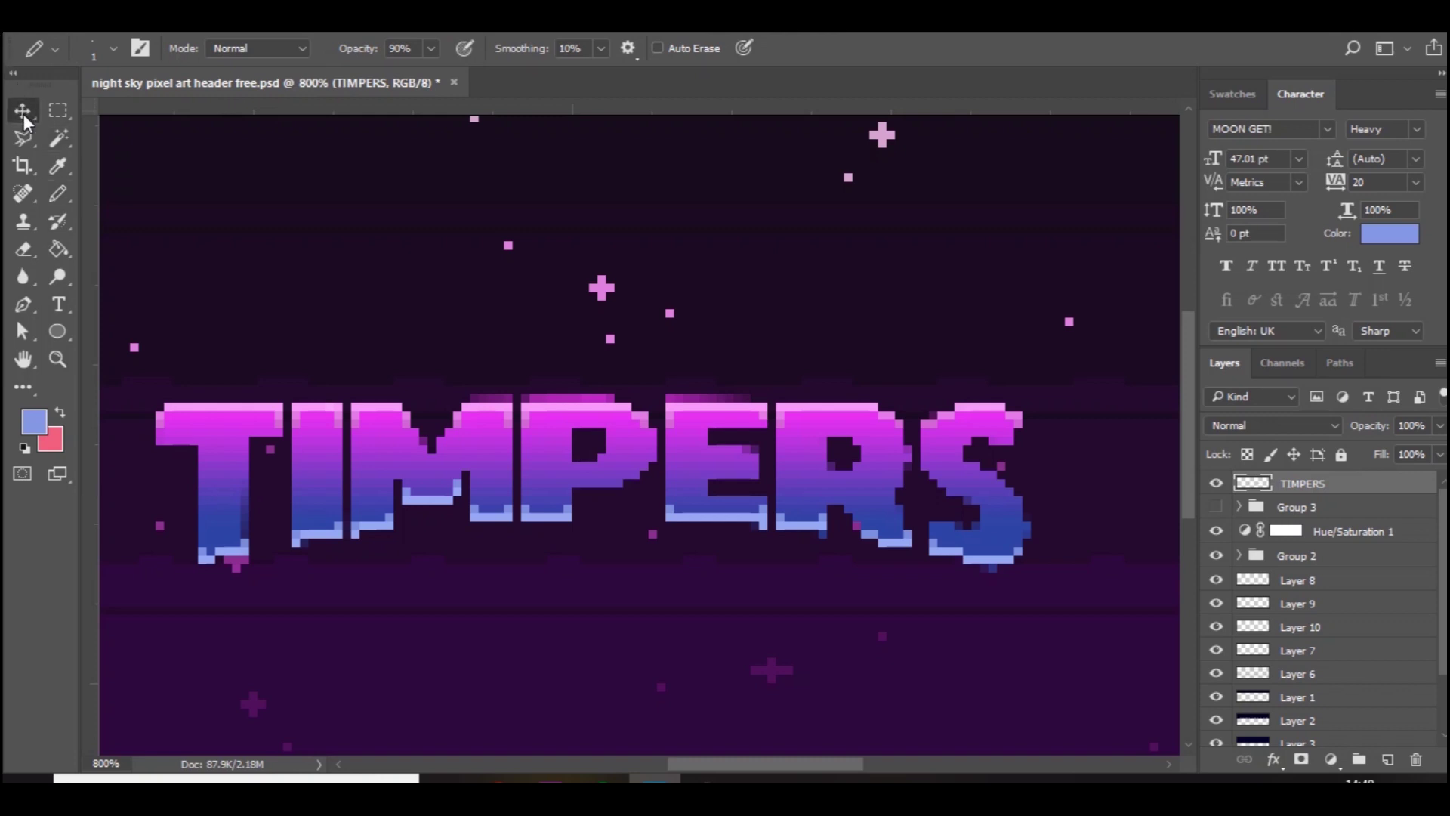
{"action": "key", "text": "ctrl+j"}
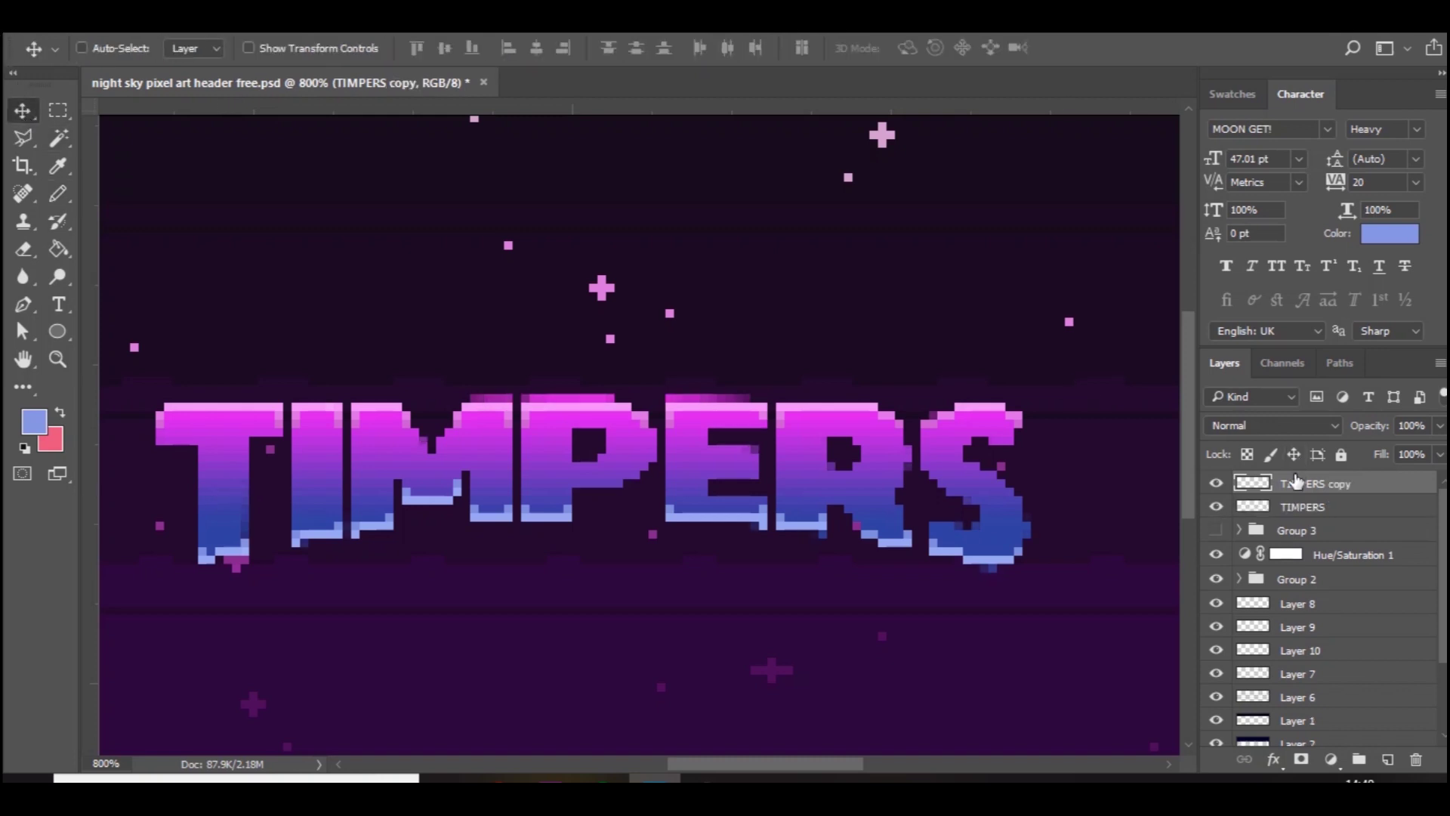
{"action": "left_click", "coordinate": [1329, 509]}
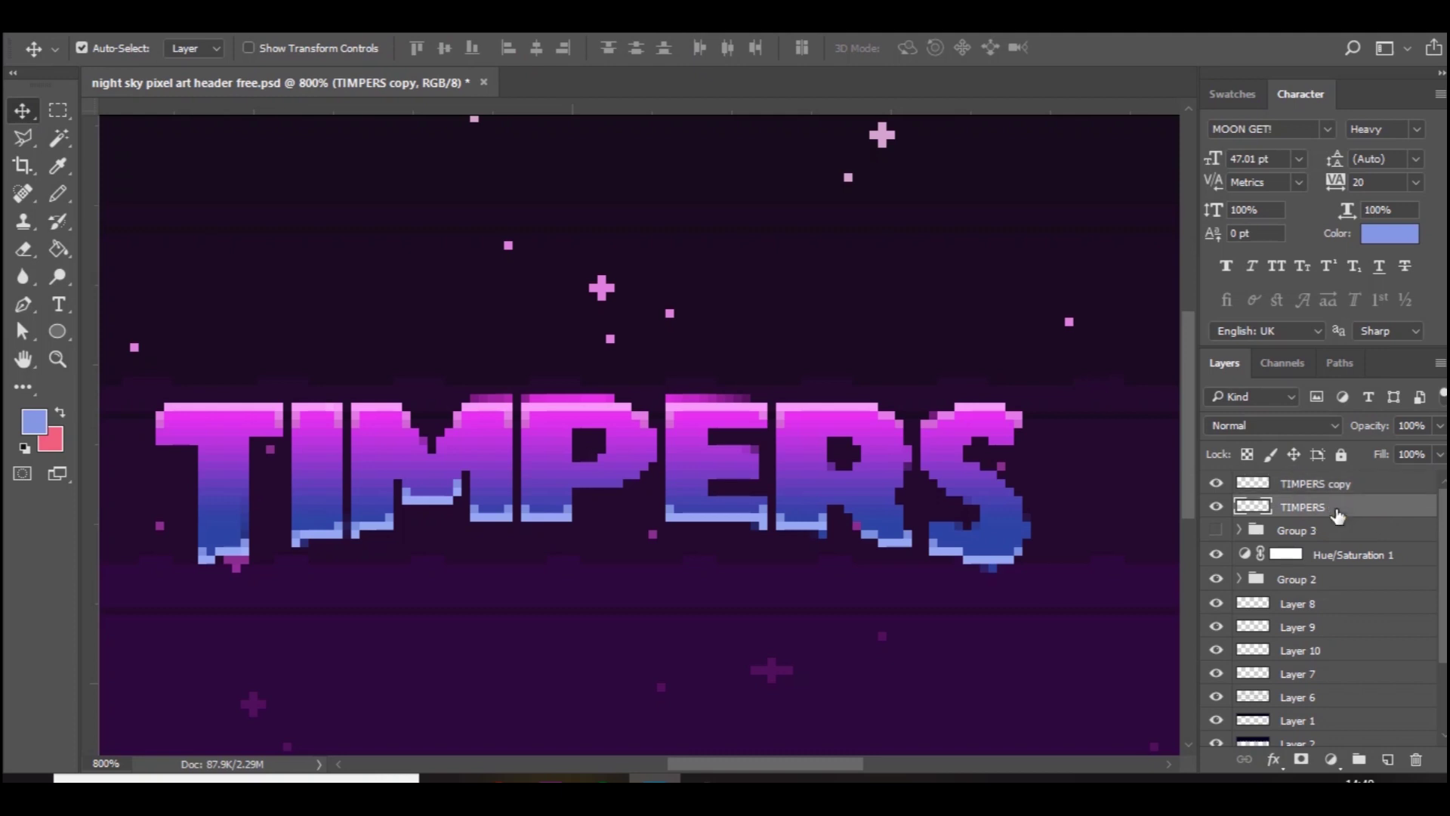
{"action": "key", "text": "Down"}
{"action": "key", "text": "Down"}
{"action": "key", "text": "Down"}
{"action": "key", "text": "Down"}
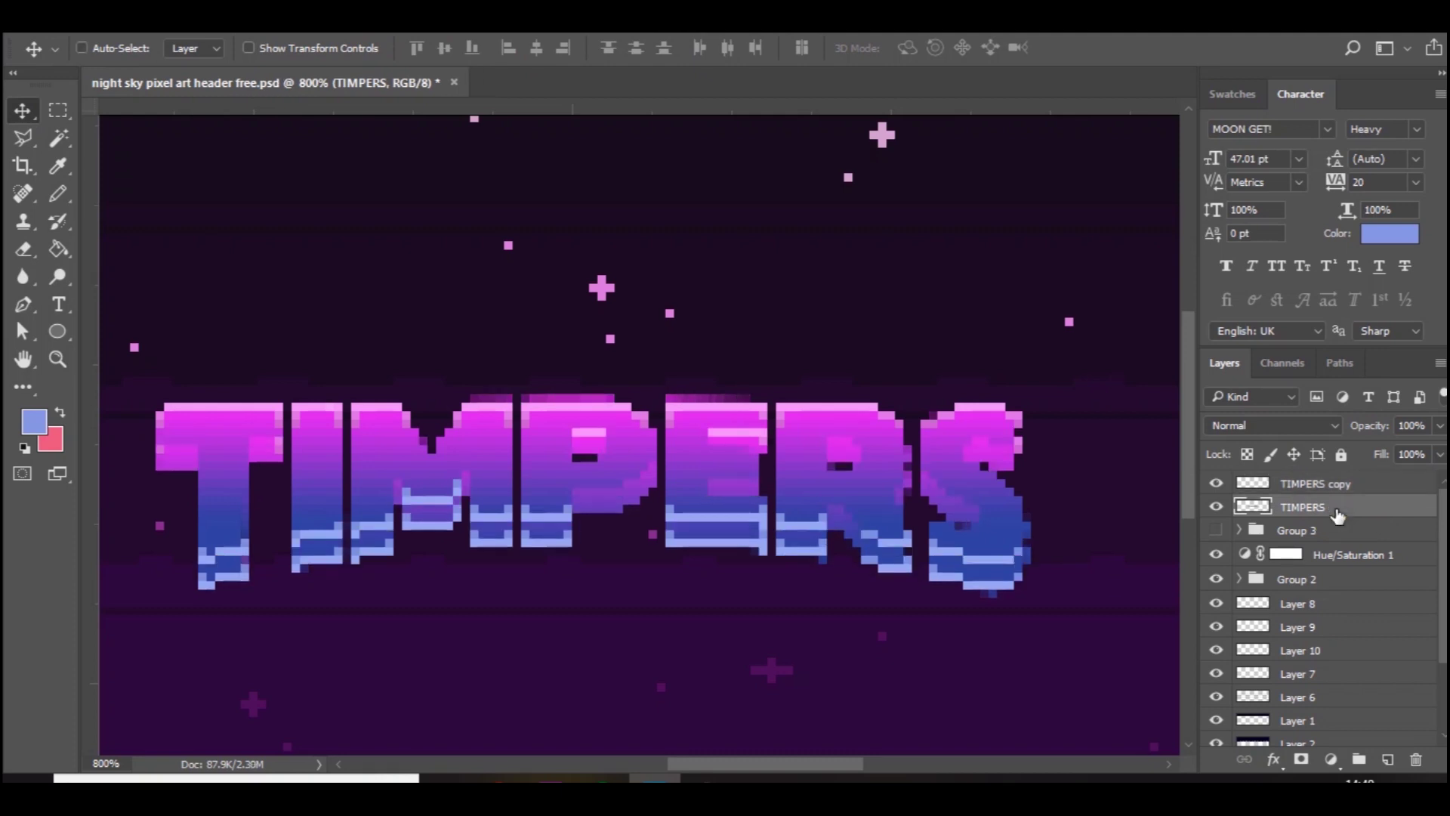
Step: Darken the lower TIMPERS into a saturated deep blue shadow with Hue/Saturation
{"action": "key", "text": "ctrl+u"}
{"action": "left_click", "coordinate": [912, 394]}
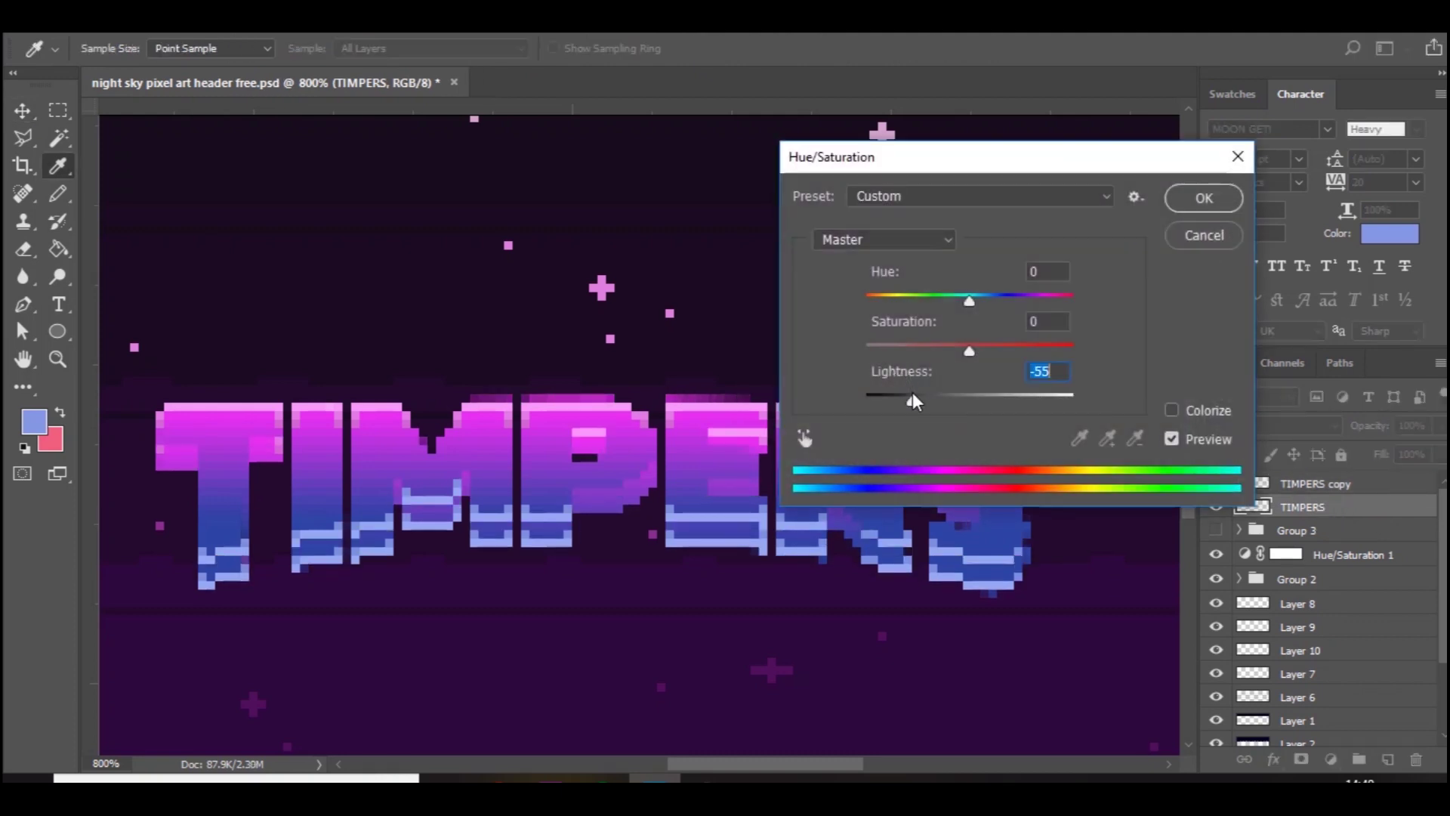
{"action": "mouse_move", "coordinate": [999, 347]}
{"action": "left_mouse_down"}
{"action": "mouse_move", "coordinate": [1045, 350]}
{"action": "mouse_move", "coordinate": [1004, 357]}
{"action": "left_mouse_up"}
{"action": "key", "text": "Return"}
{"action": "key", "text": "ctrl+minus"}
{"action": "key", "text": "ctrl+minus"}
{"action": "key", "text": "ctrl+minus"}
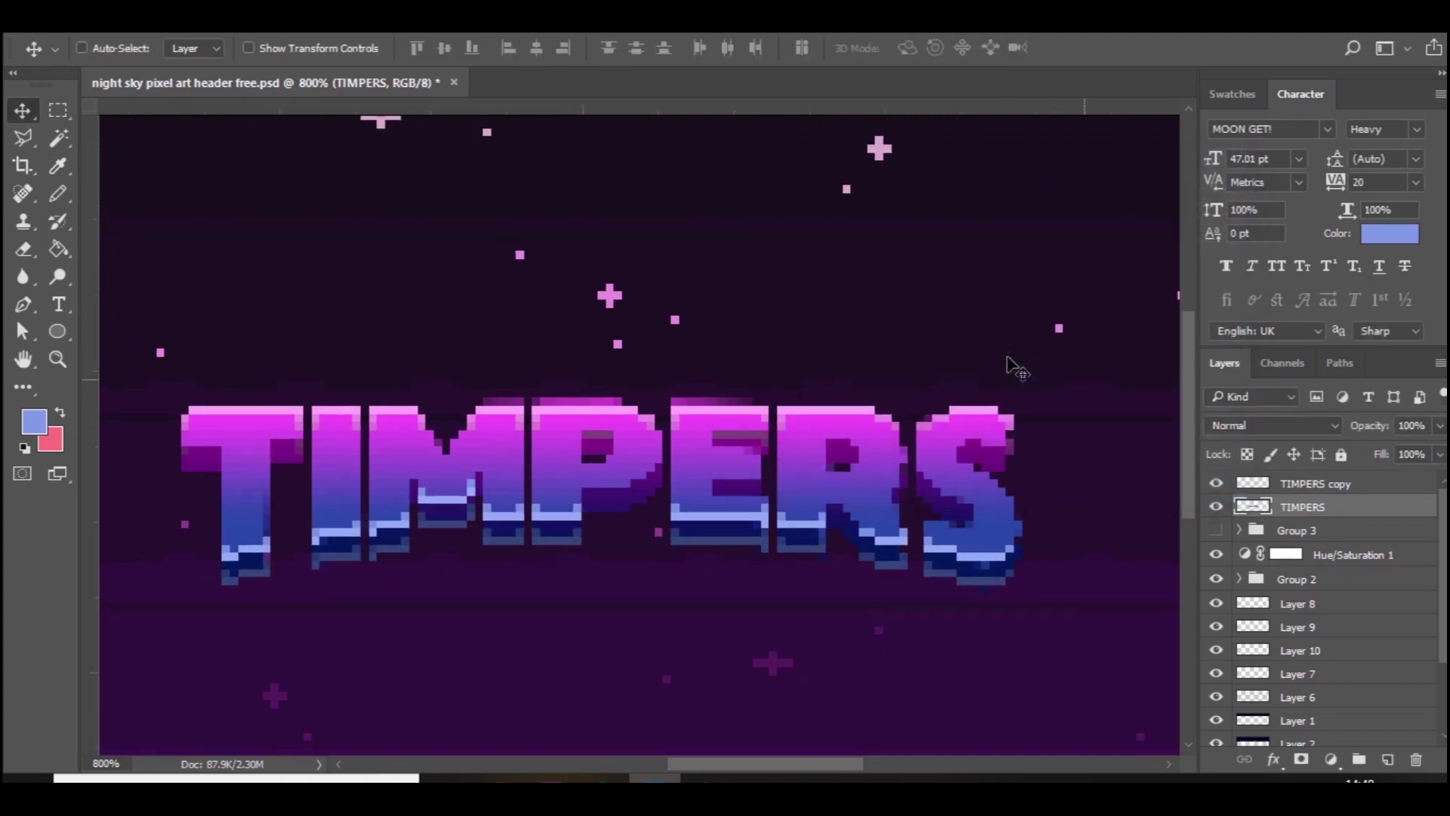
{"action": "key", "text": "ctrl+plus"}
{"action": "key", "text": "ctrl+plus"}
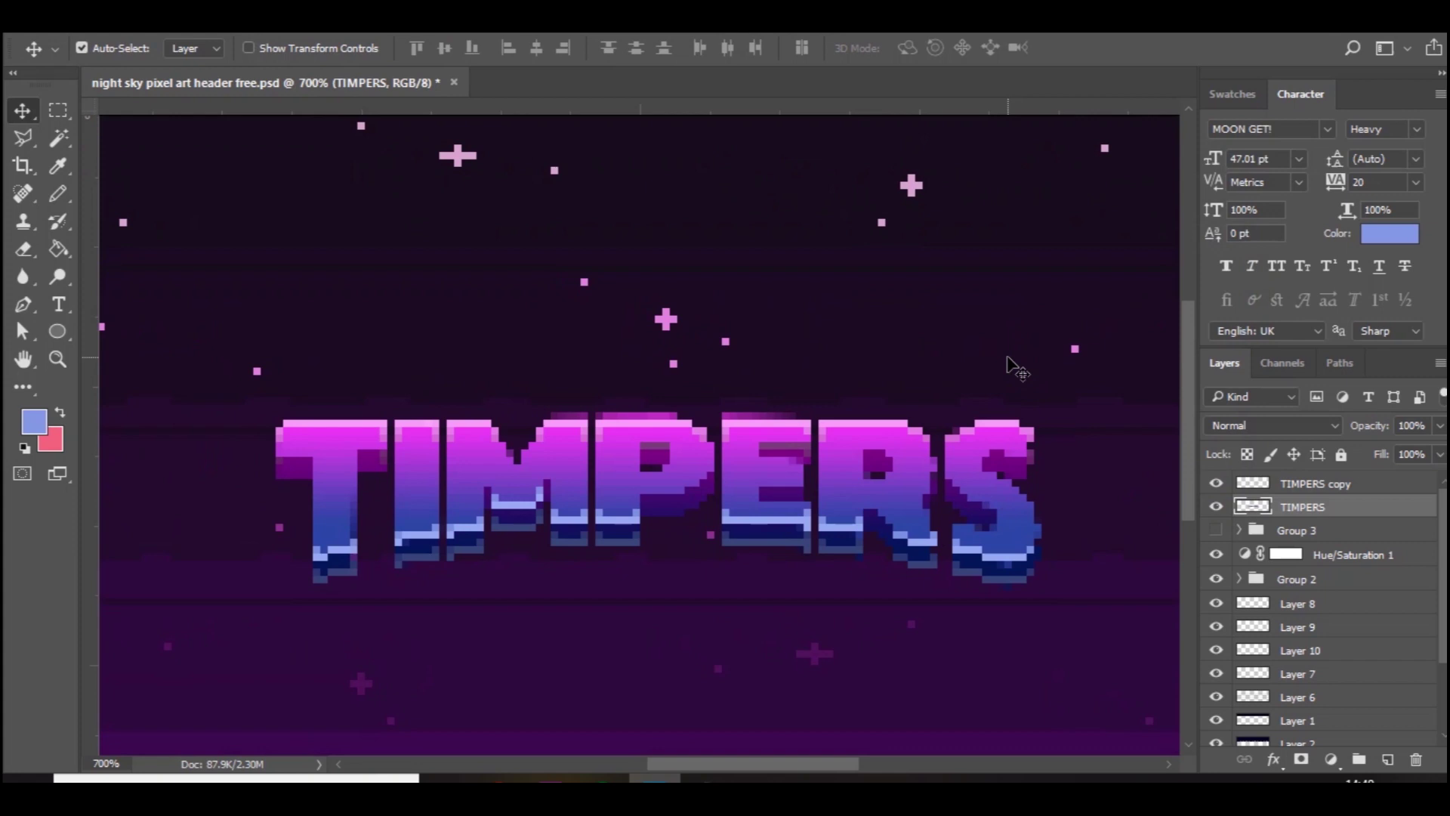
Step: Select both TIMPERS and TIMPERS copy layers and group them into Group 4
{"action": "left_click", "coordinate": [1284, 483]}
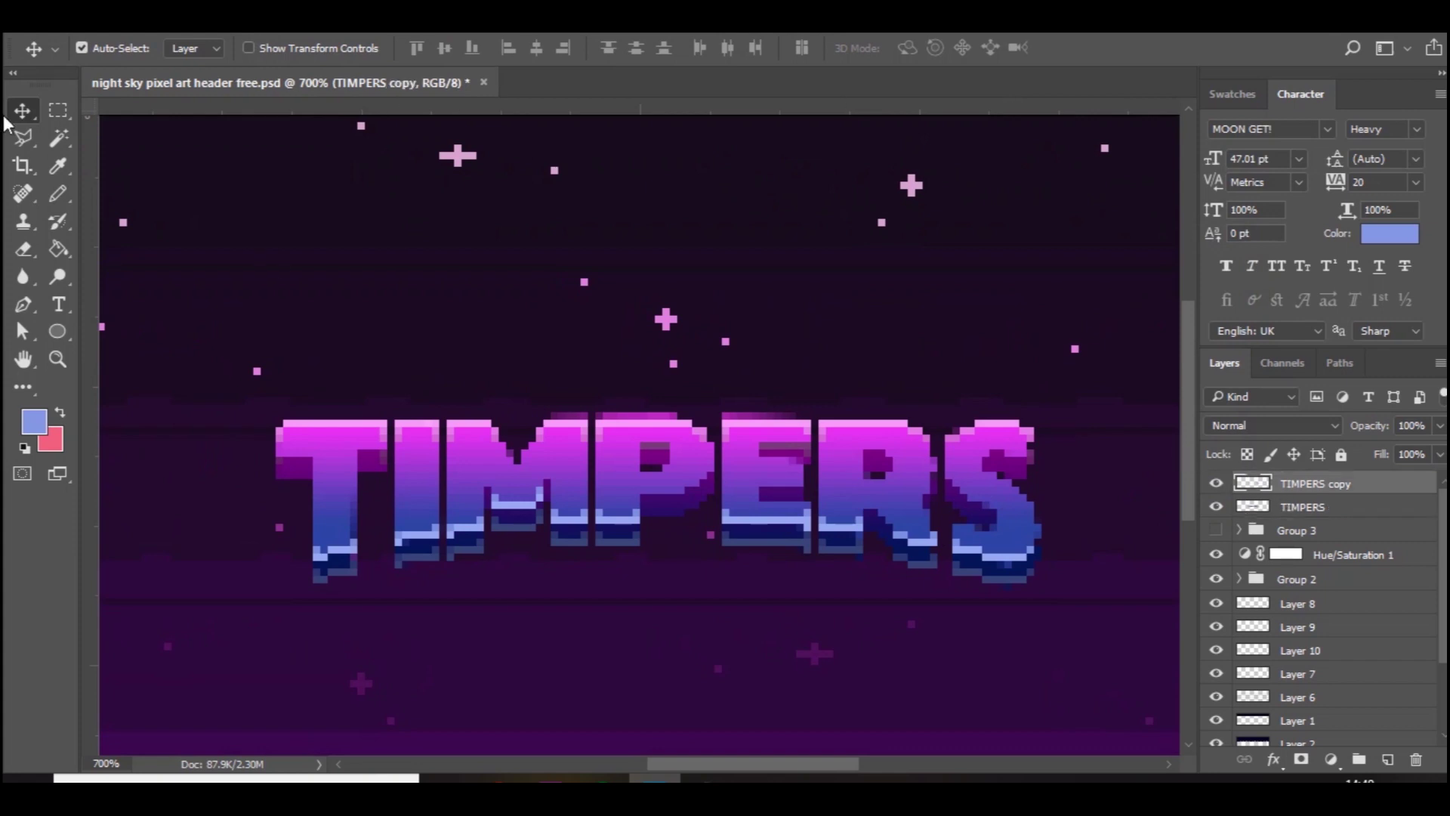
{"action": "left_click", "coordinate": [58, 110]}
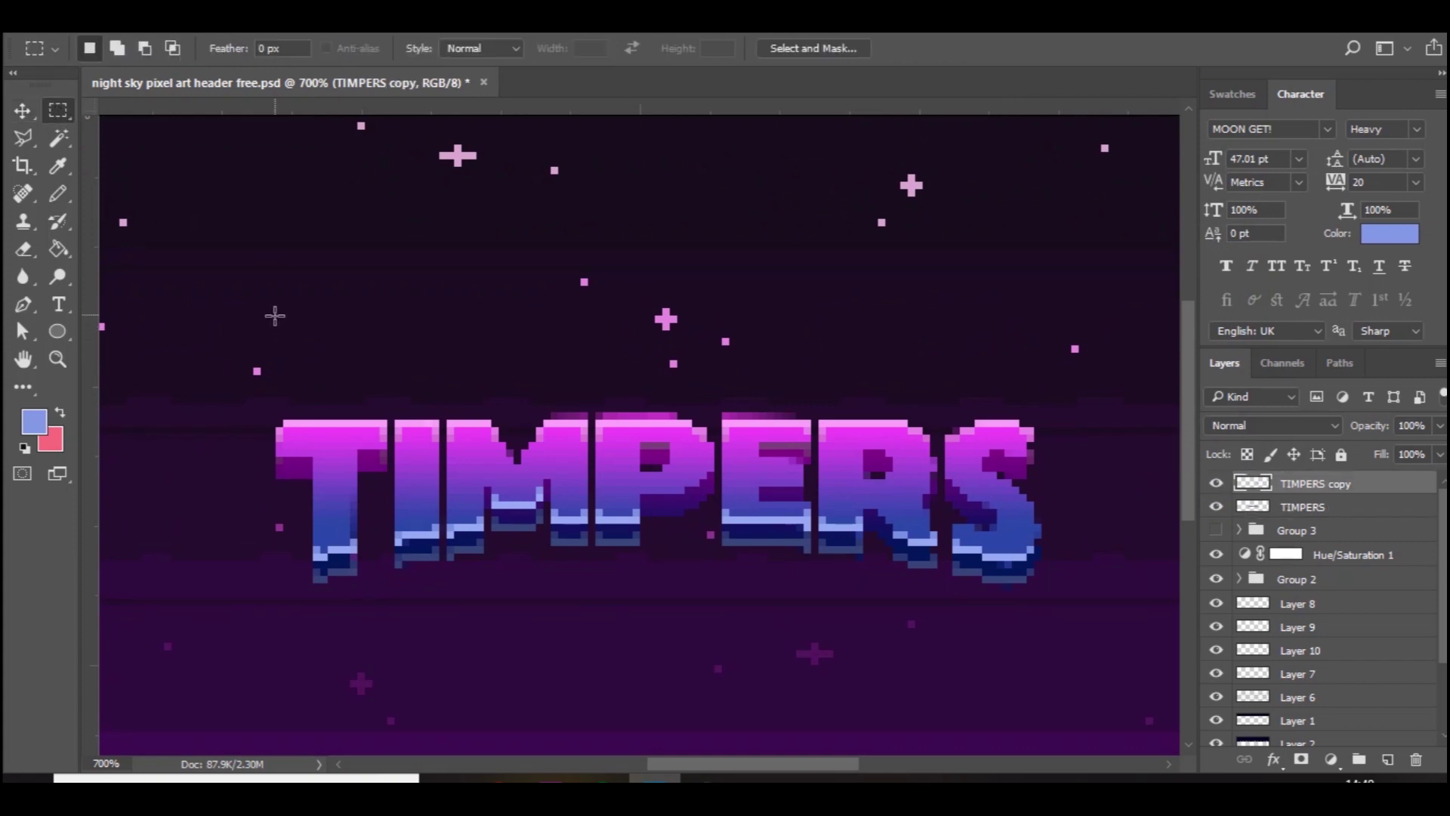
{"action": "left_click_drag", "start_coordinate": [270, 316], "coordinate": [942, 419]}
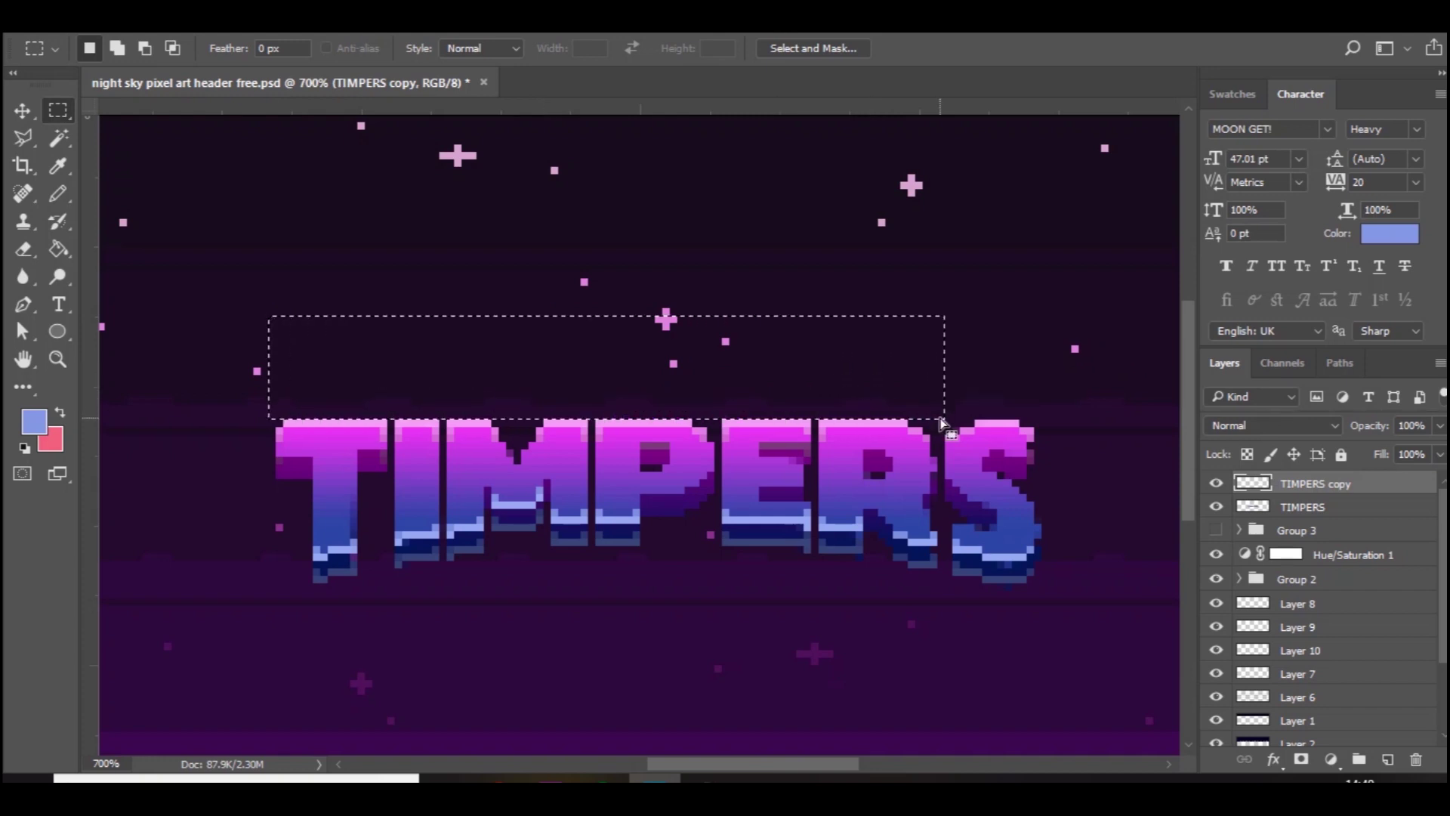
{"action": "left_click", "coordinate": [939, 418]}
{"action": "key", "text": "ctrl+minus"}
{"action": "key", "text": "ctrl+minus"}
{"action": "key", "text": "ctrl+minus"}
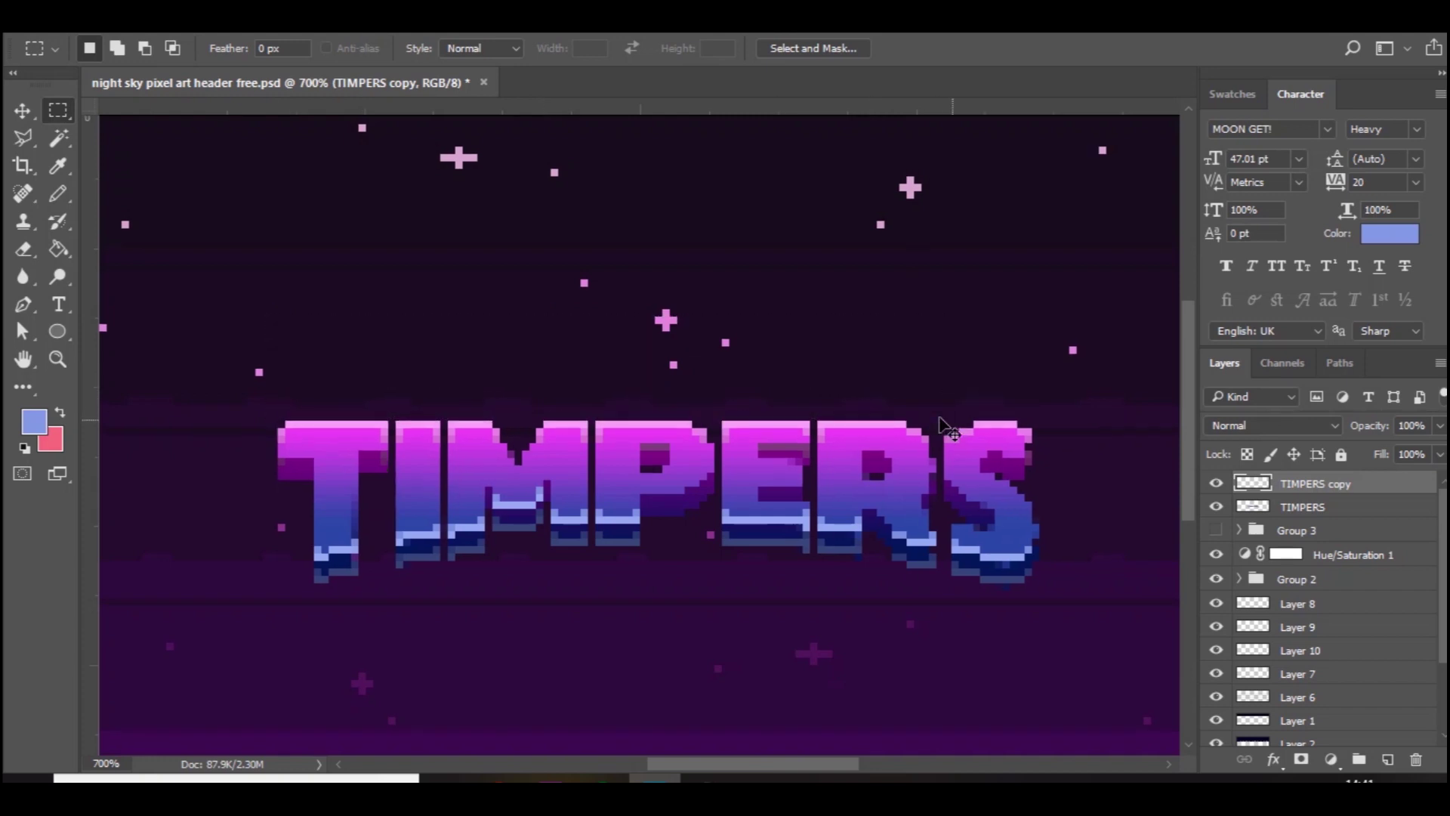
{"action": "key", "text": "ctrl+plus"}
{"action": "key", "text": "ctrl+plus"}
{"action": "key", "text": "ctrl+plus"}
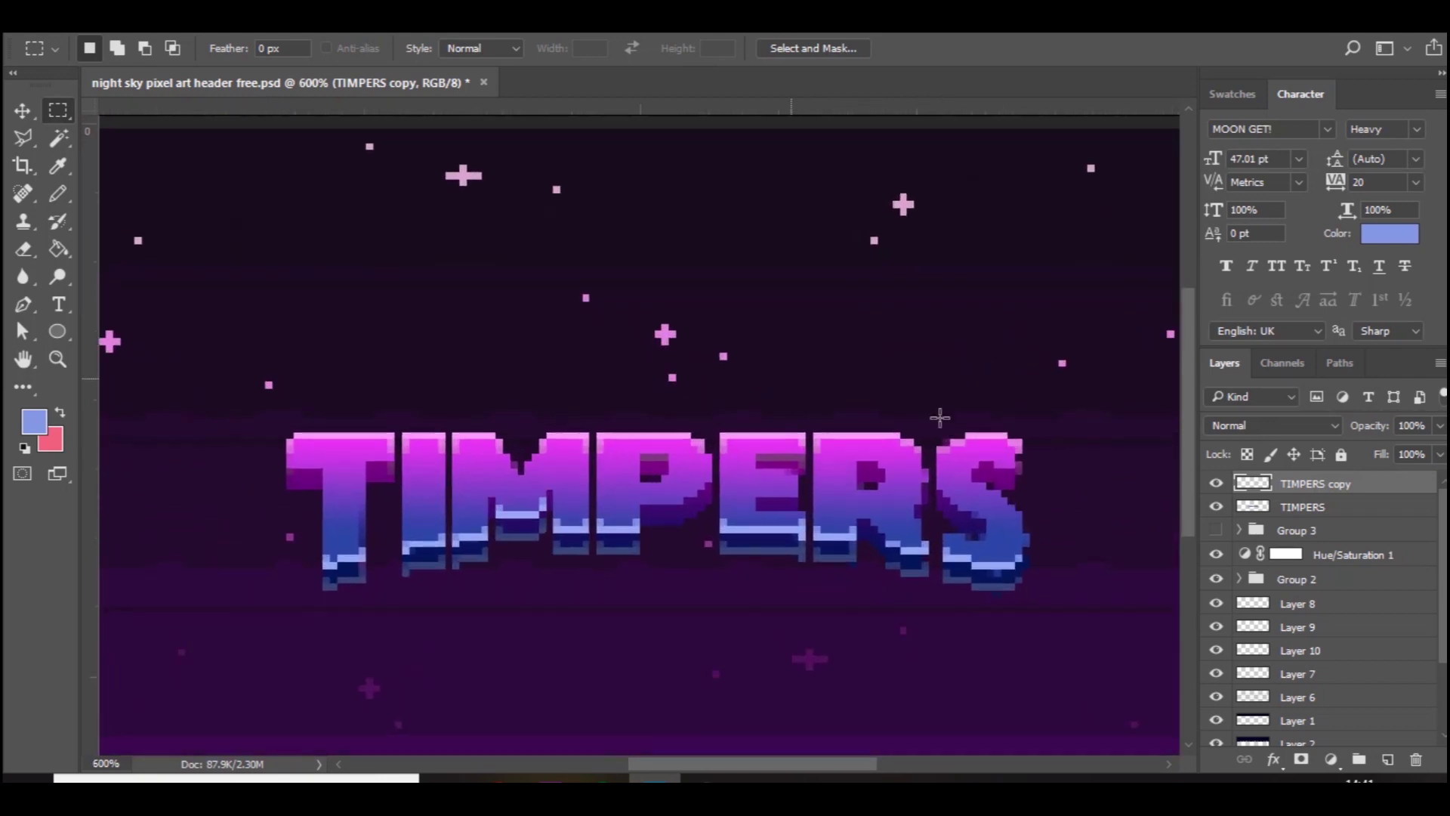
{"action": "left_click", "coordinate": [1293, 508], "text": "shift"}
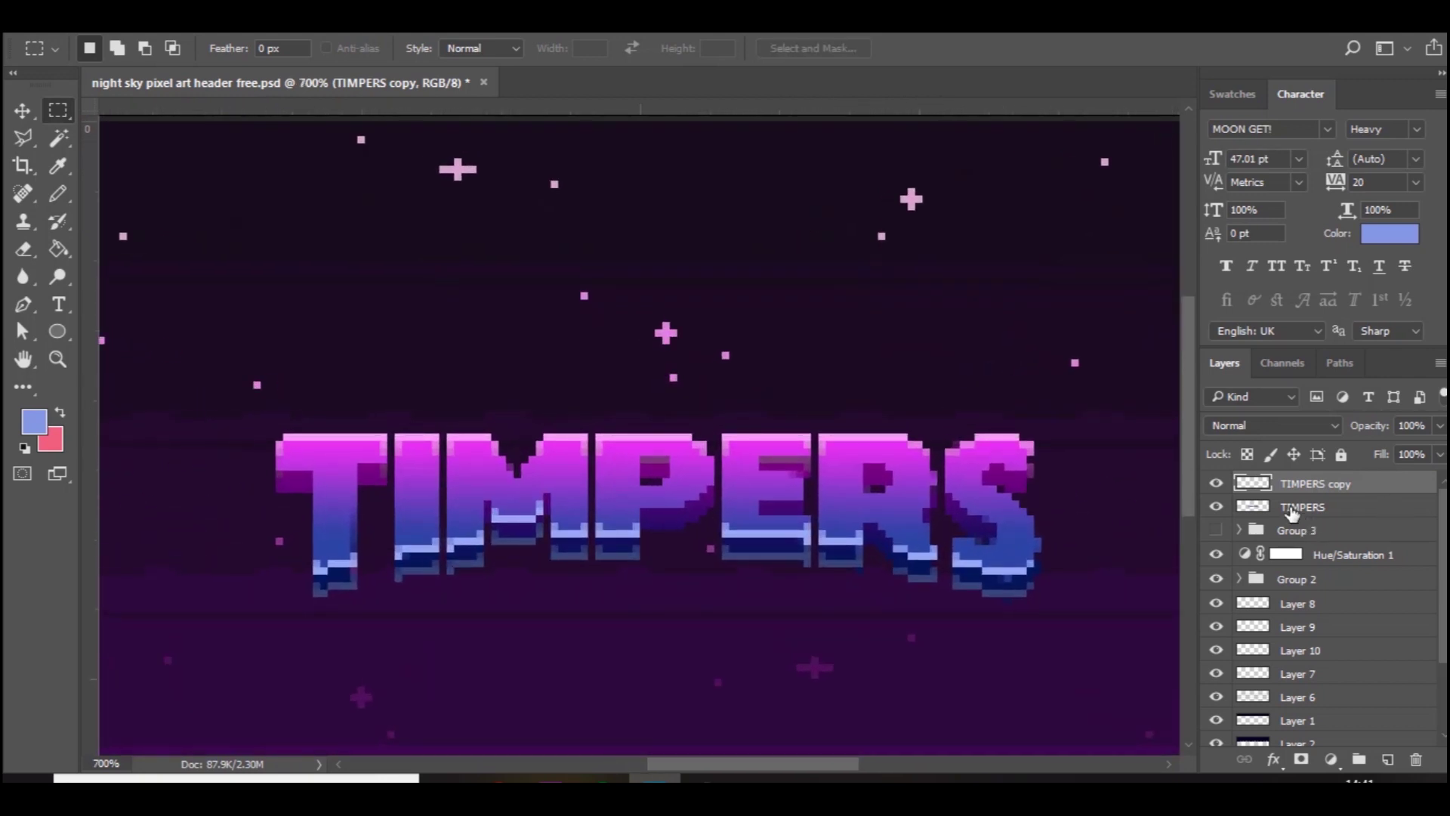
{"action": "key", "text": "ctrl+g"}
Step: Swap visibility to view Group 3, then show Group 4 again with Group 3 hidden
{"action": "left_click", "coordinate": [1216, 483]}
{"action": "left_click", "coordinate": [1216, 508]}
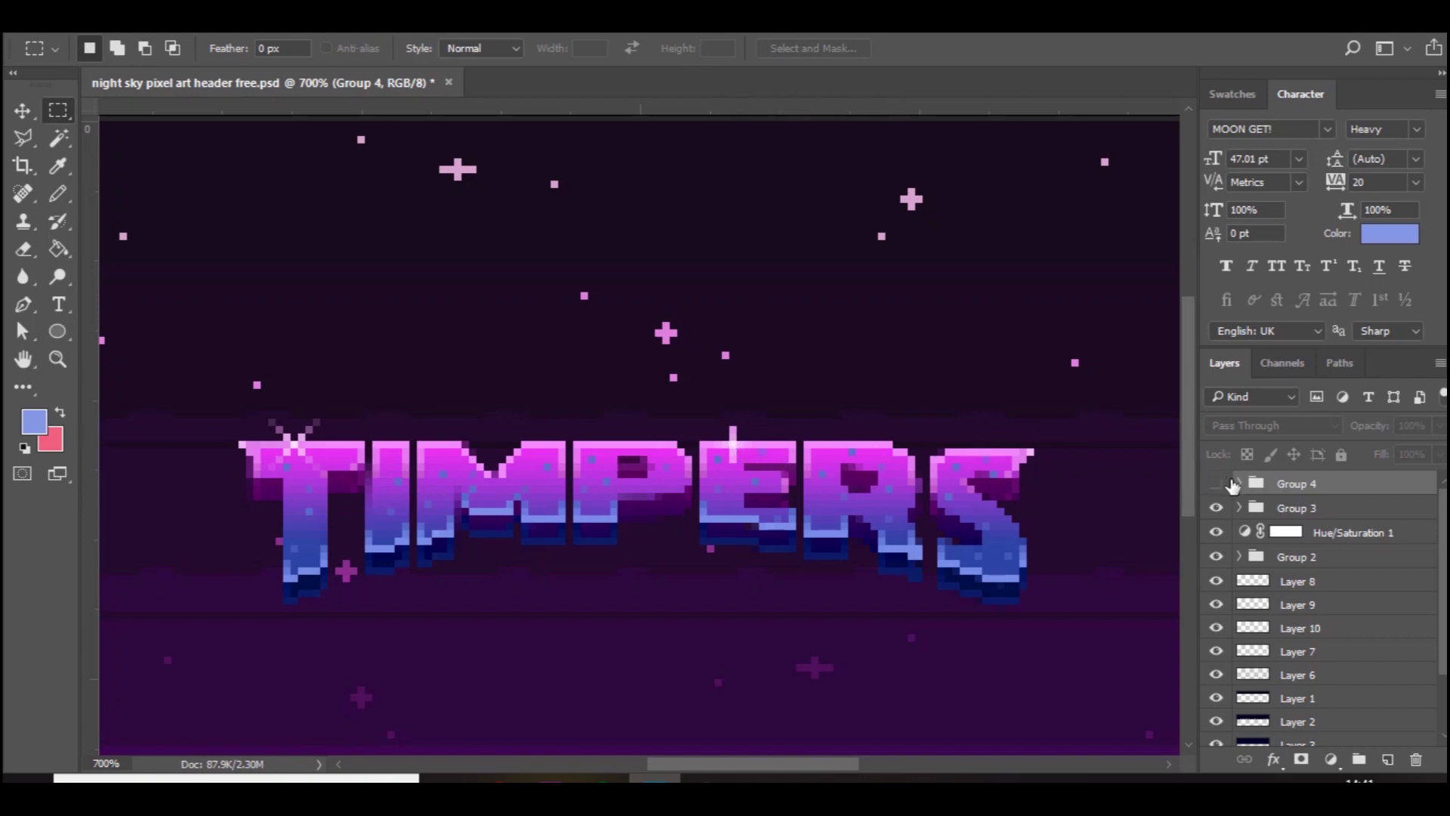
{"action": "left_click", "coordinate": [1216, 508]}
{"action": "left_click", "coordinate": [1216, 483]}
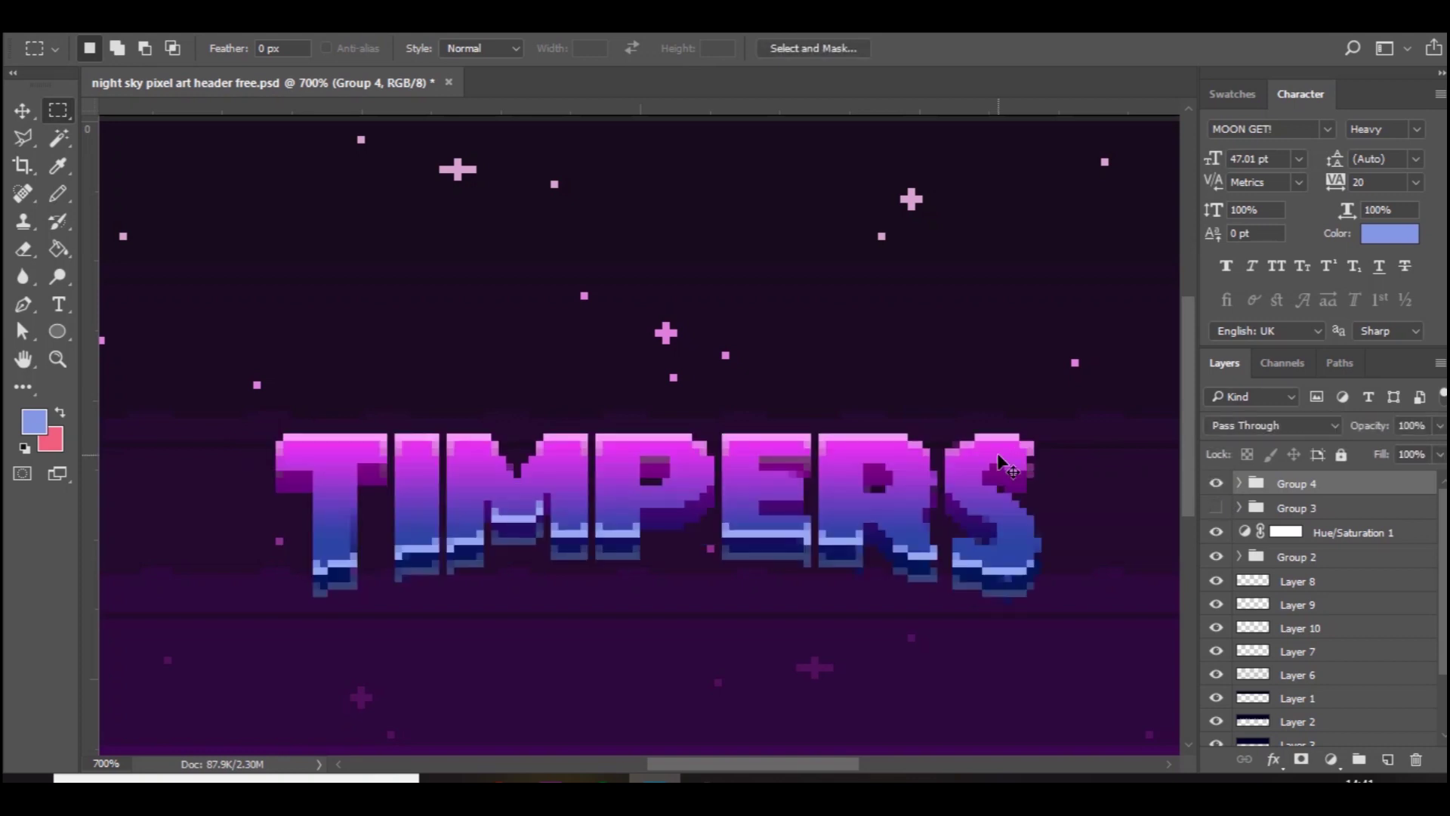
{"action": "key", "text": "ctrl+plus"}
{"action": "key", "text": "ctrl+plus"}
Step: Pencil a very light pink sparkle centre pixel above the R on a new layer
{"action": "left_click", "coordinate": [49, 198]}
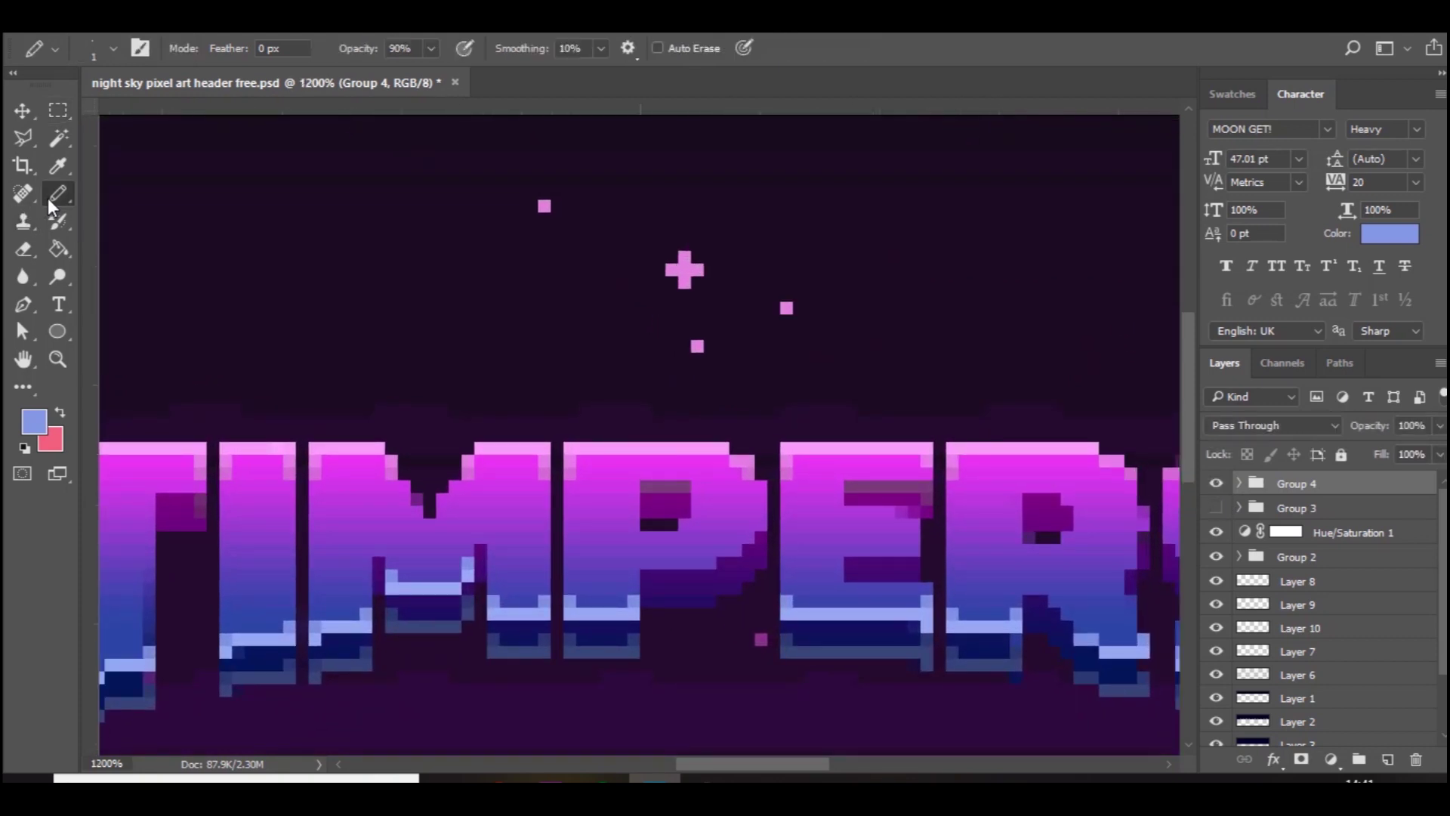
{"action": "left_click", "coordinate": [34, 421]}
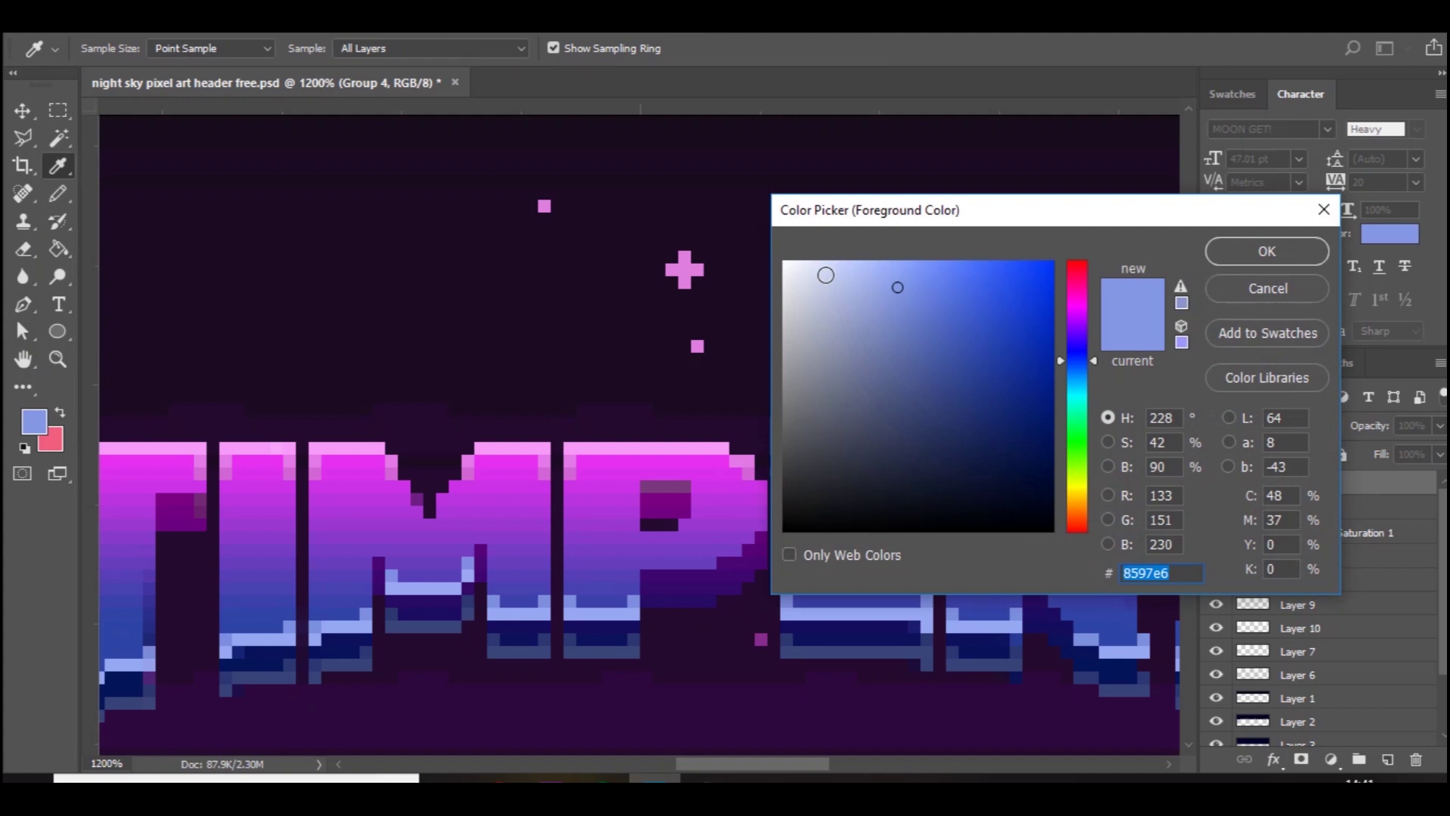
{"action": "left_click", "coordinate": [639, 444]}
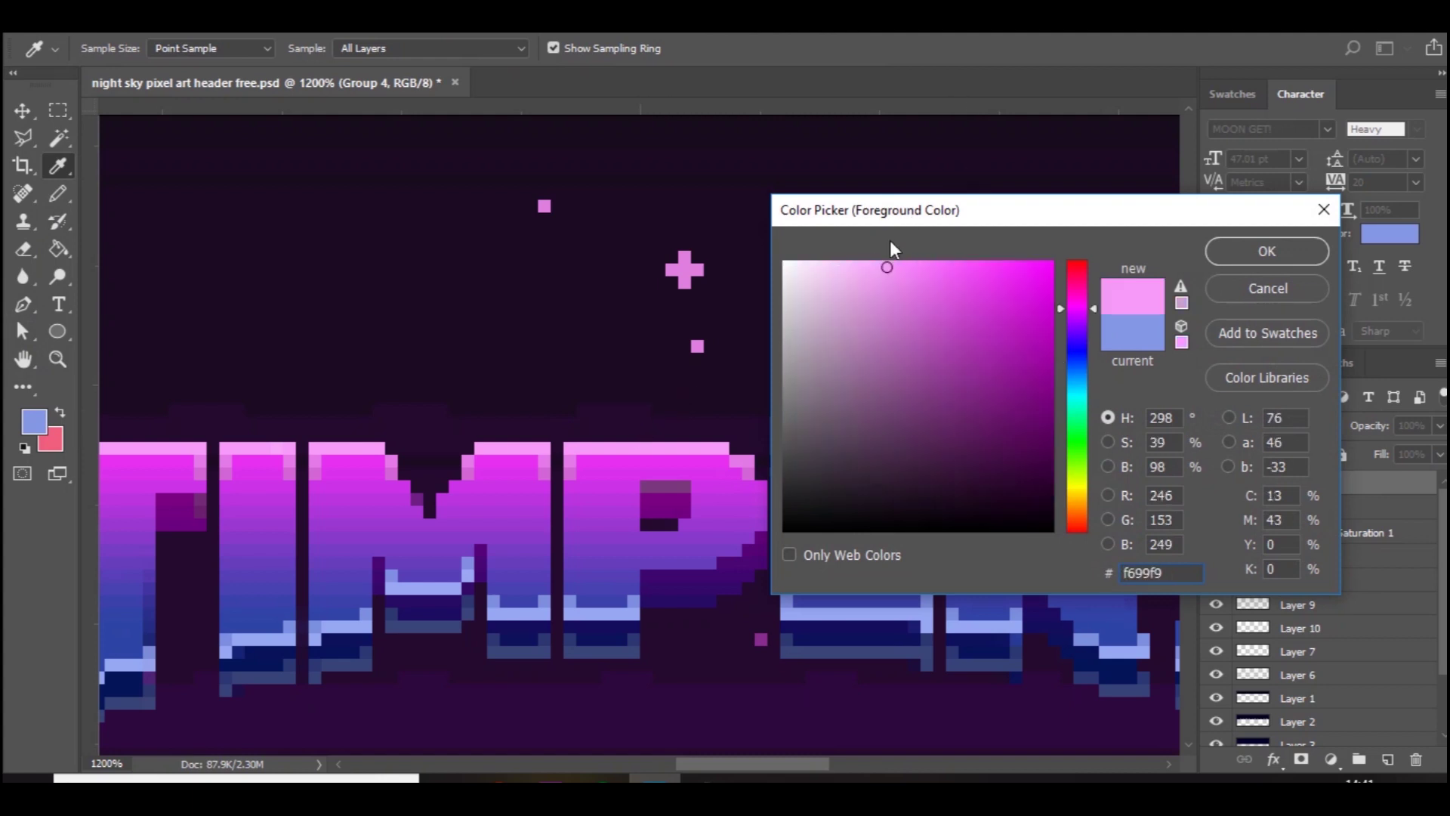
{"action": "left_click", "coordinate": [825, 265]}
{"action": "key", "text": "Return"}
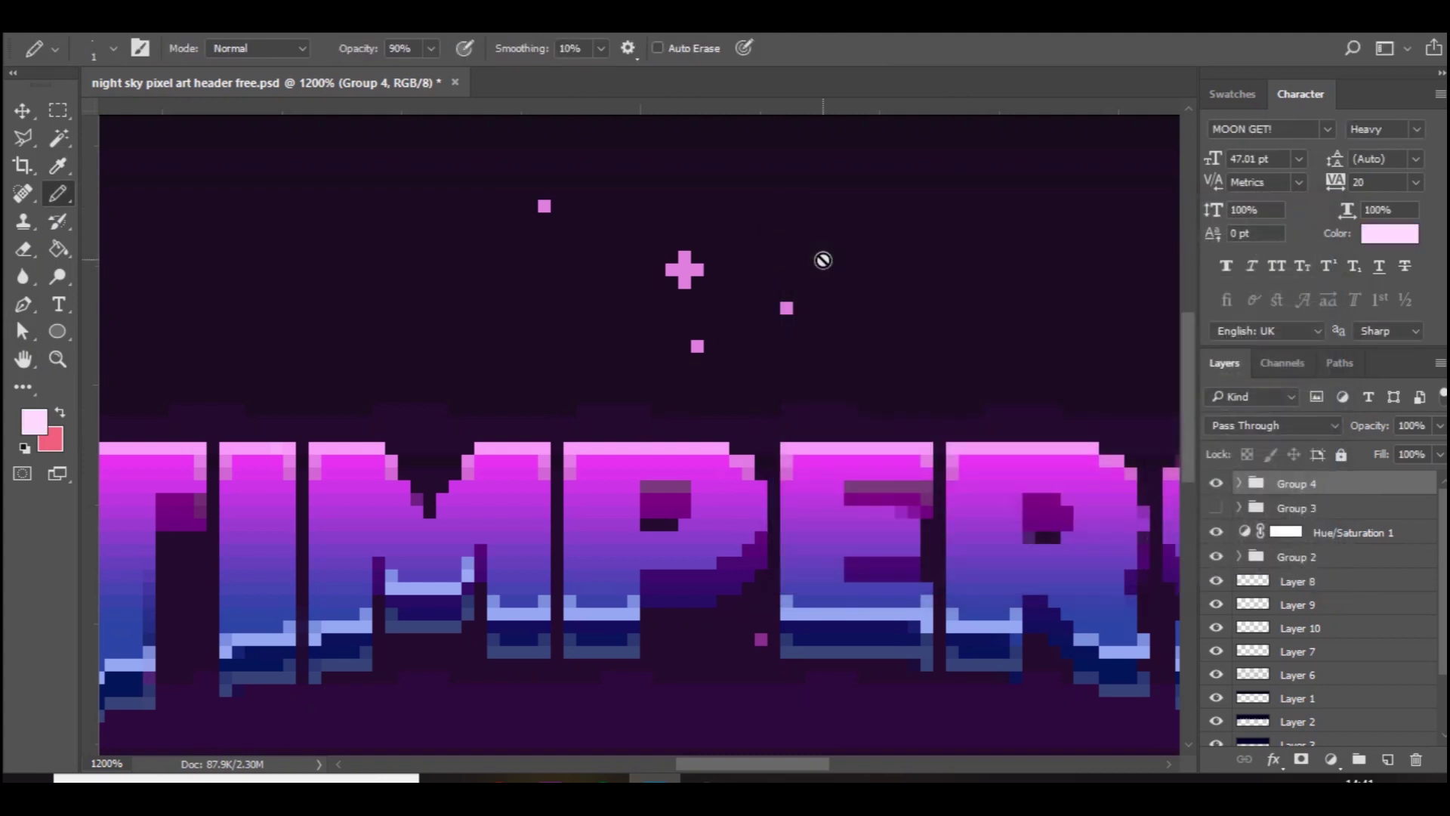
{"action": "left_click", "coordinate": [1387, 759]}
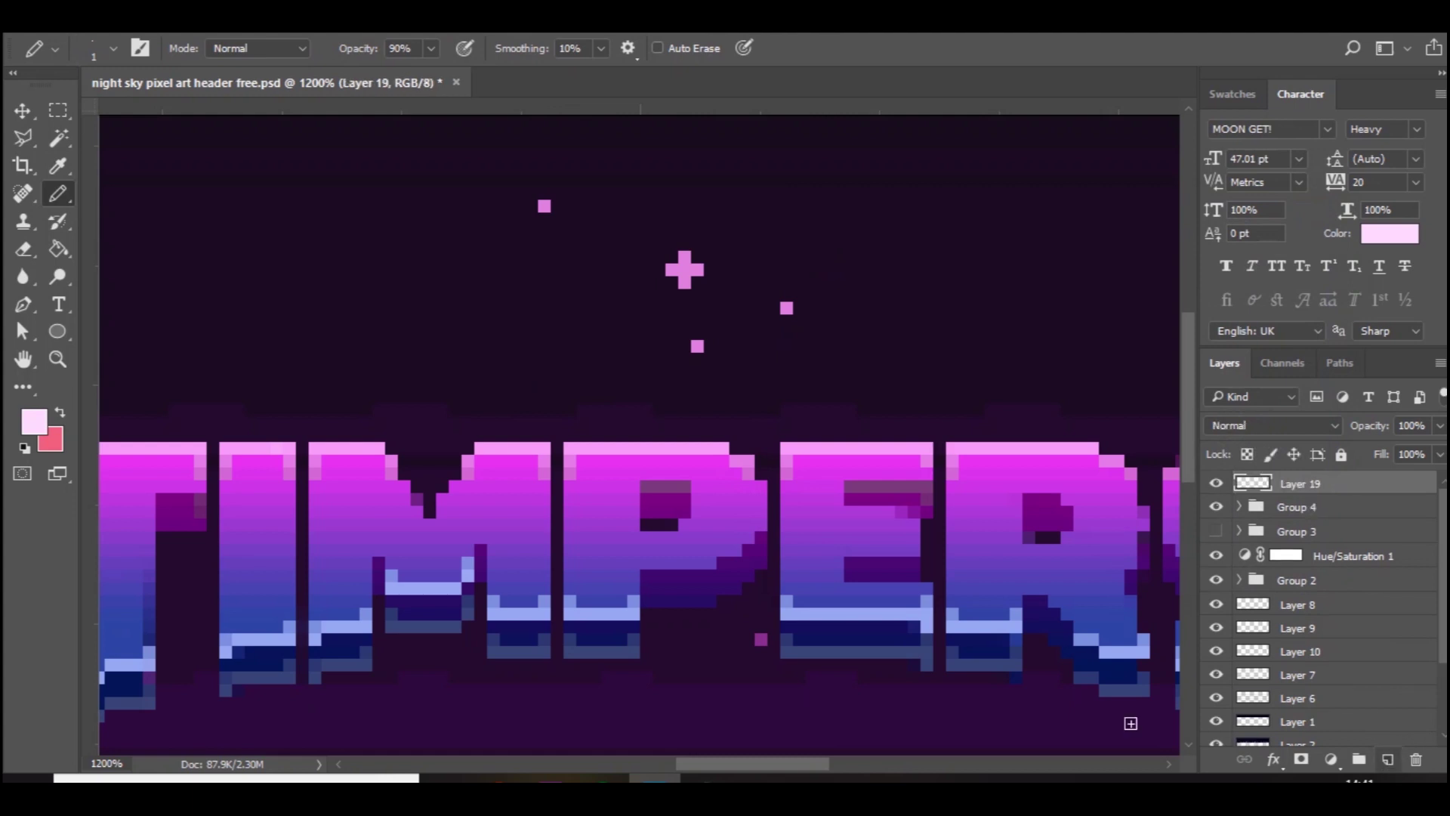
{"action": "scroll", "coordinate": [671, 469], "scroll_direction": "right", "scroll_amount": 5}
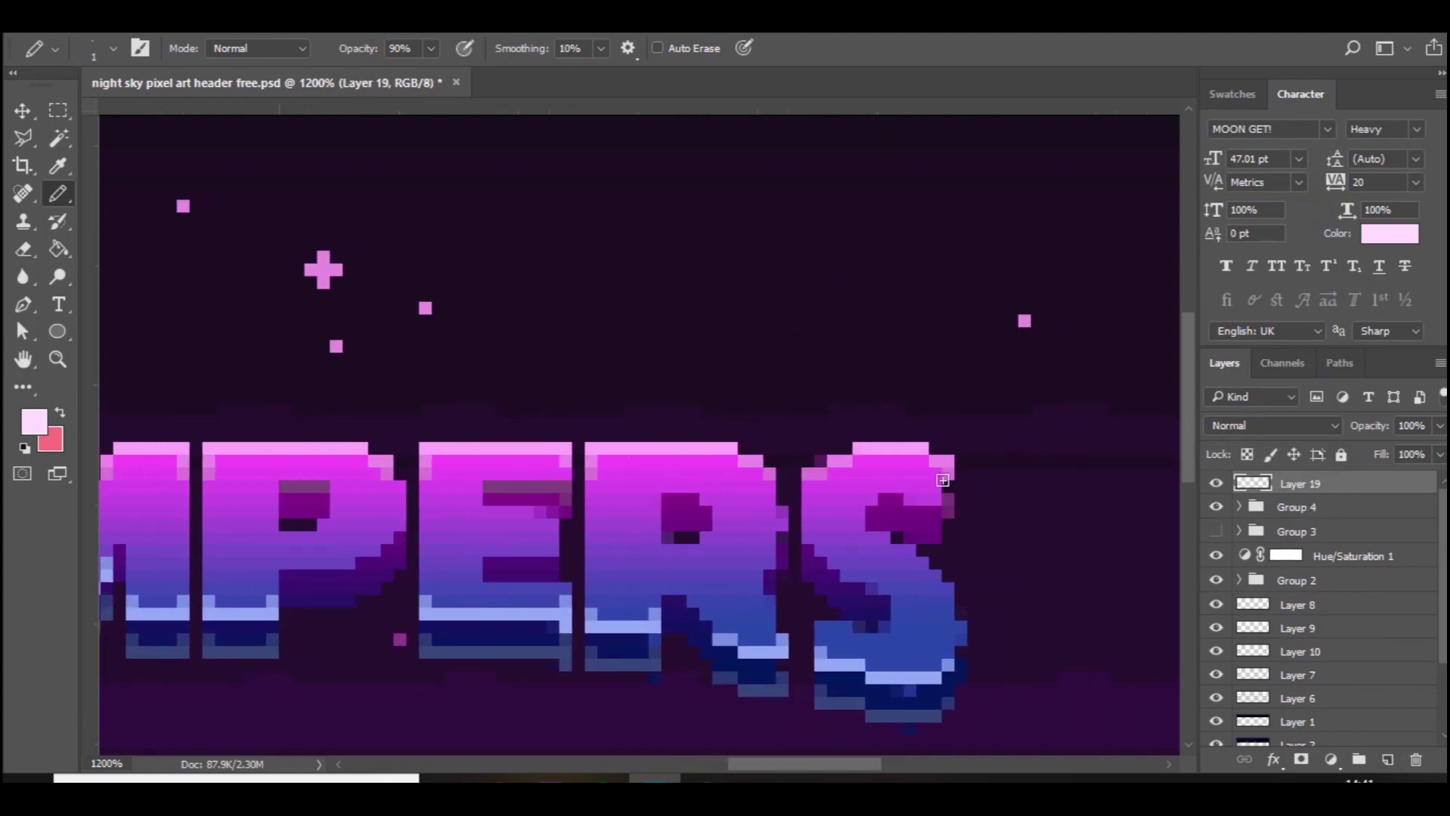
{"action": "left_click", "coordinate": [668, 448]}
Step: On another new layer, pencil an X of inner ray pixels at 71% opacity
{"action": "left_click", "coordinate": [35, 421]}
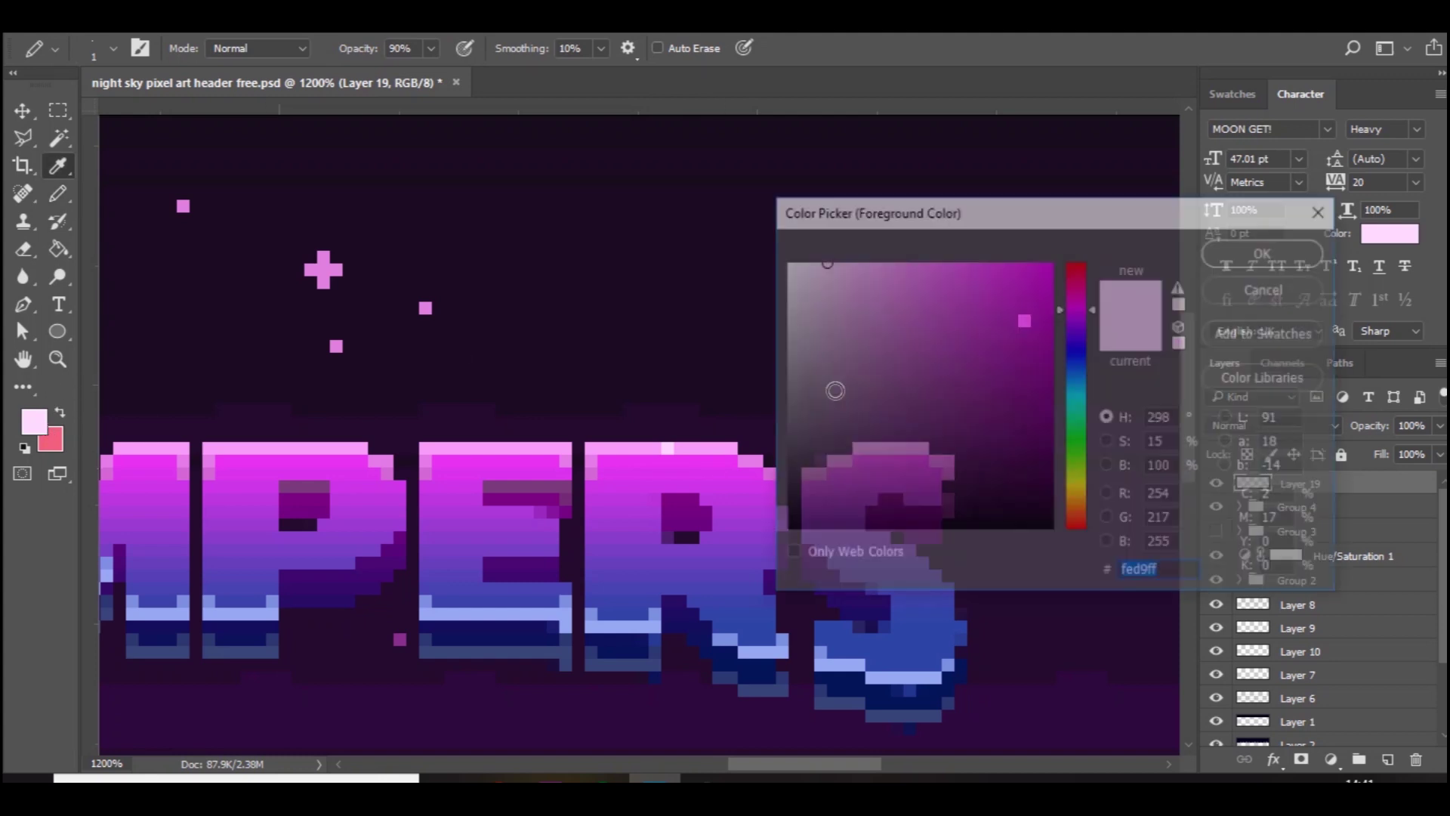
{"action": "left_click", "coordinate": [1262, 246]}
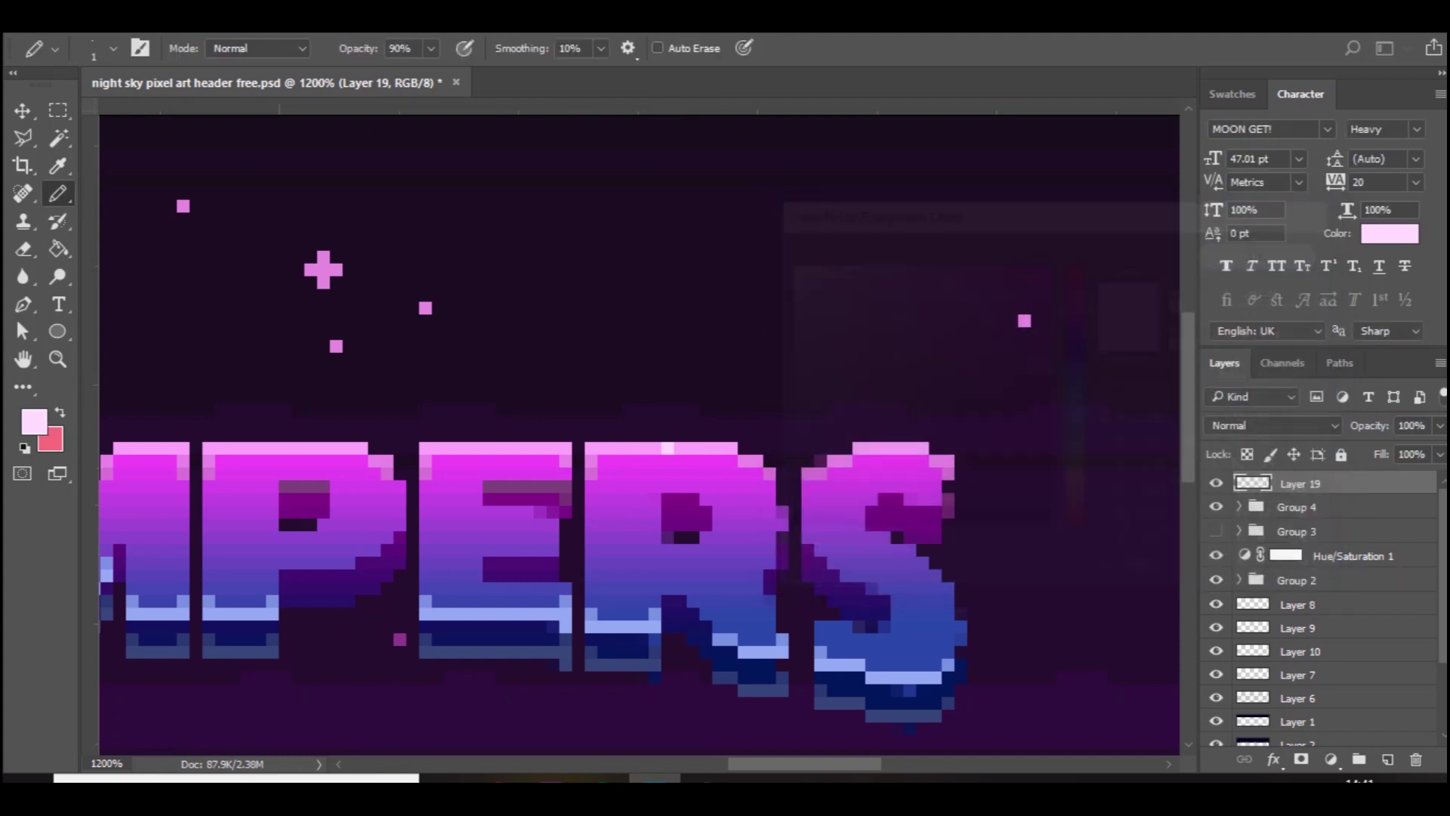
{"action": "left_click", "coordinate": [1391, 758]}
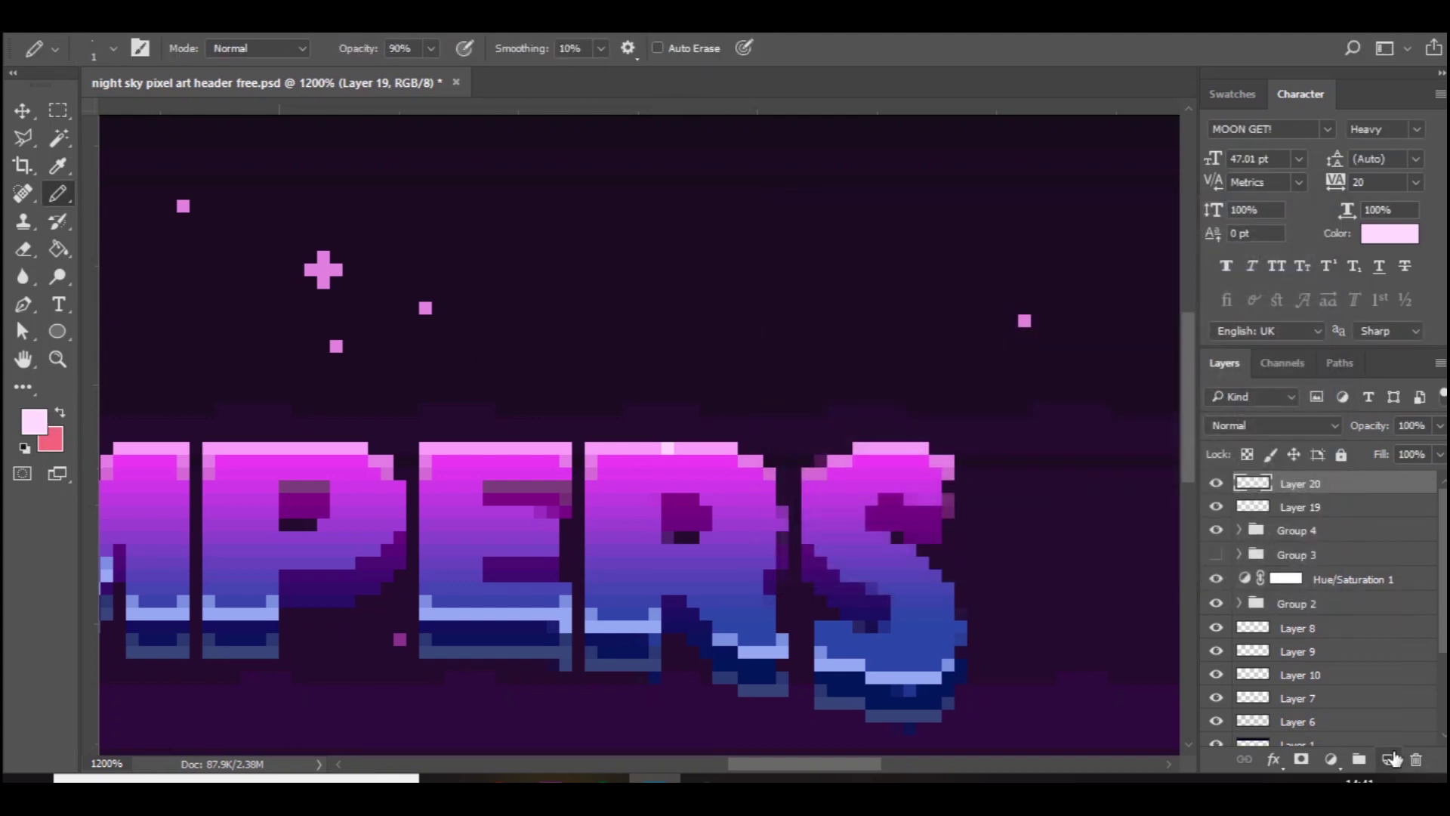
{"action": "left_click", "coordinate": [665, 461]}
{"action": "left_click", "coordinate": [684, 462]}
{"action": "left_click", "coordinate": [654, 461]}
{"action": "left_click", "coordinate": [654, 436]}
{"action": "left_click", "coordinate": [680, 436]}
{"action": "left_click", "coordinate": [1440, 426]}
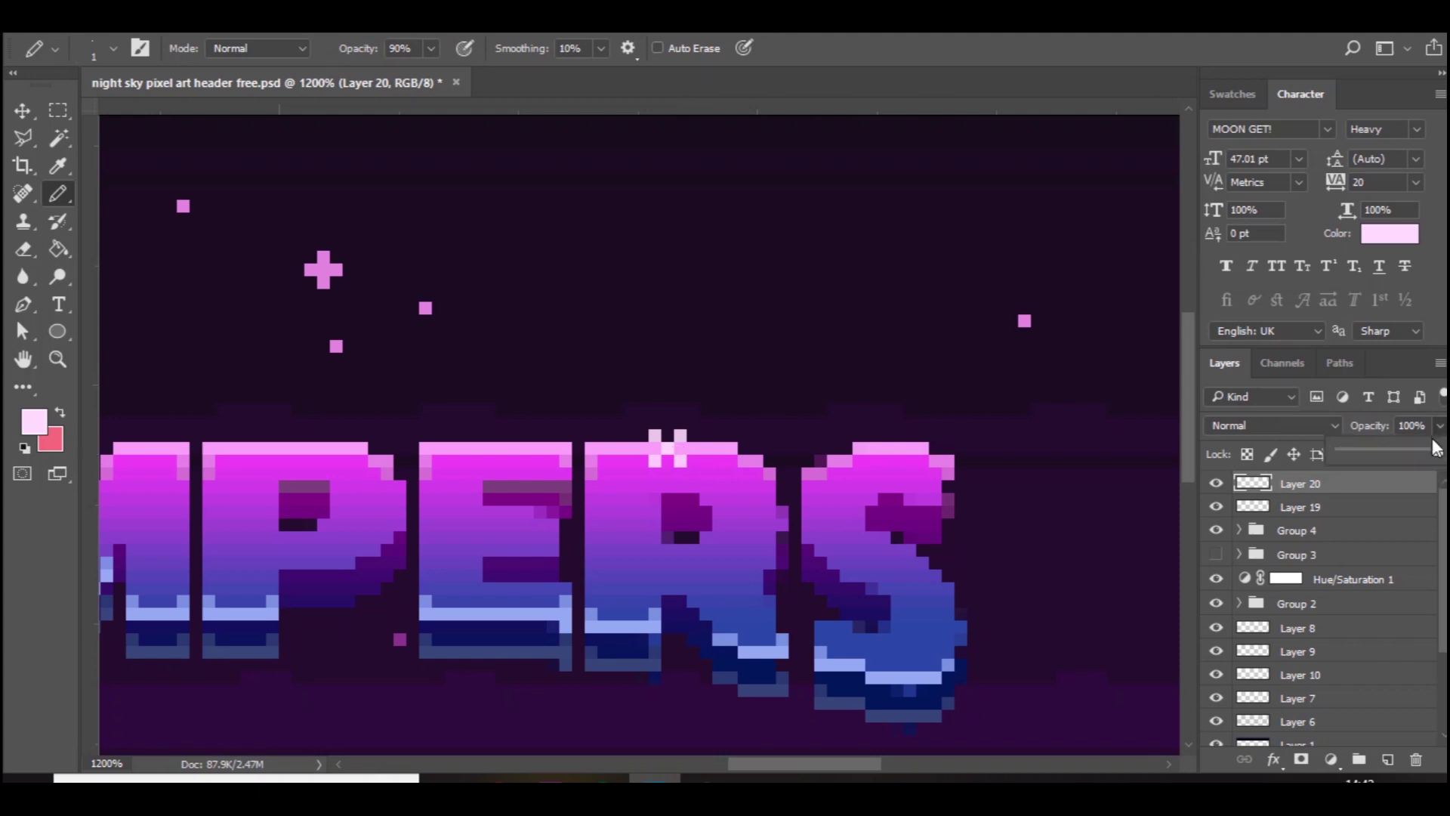
{"action": "left_click", "coordinate": [1410, 451]}
Step: Add four outer ray pixels on a new layer and lower its opacity further
{"action": "left_click", "coordinate": [1387, 759]}
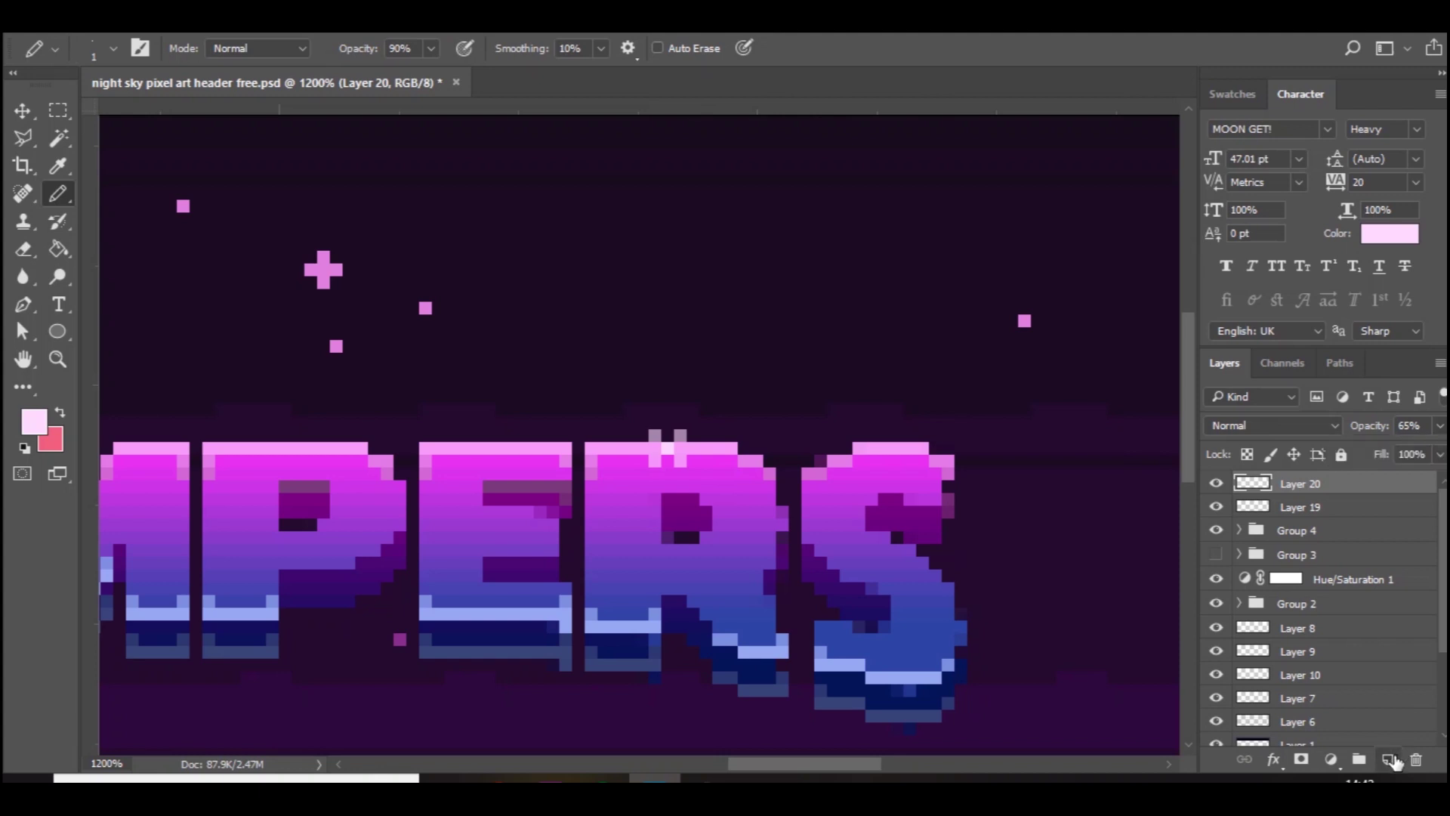
{"action": "left_click", "coordinate": [641, 474]}
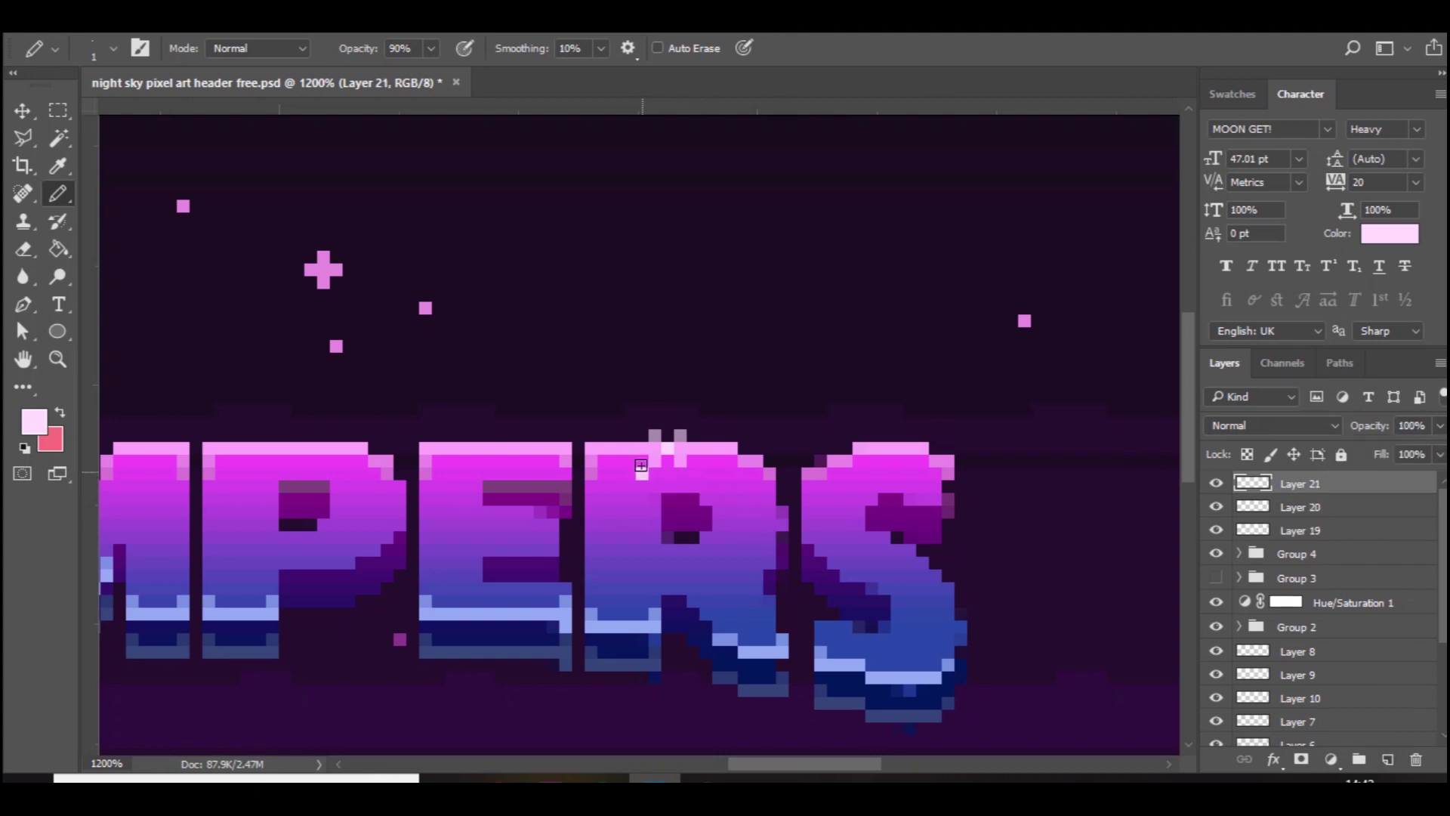
{"action": "left_click", "coordinate": [641, 422]}
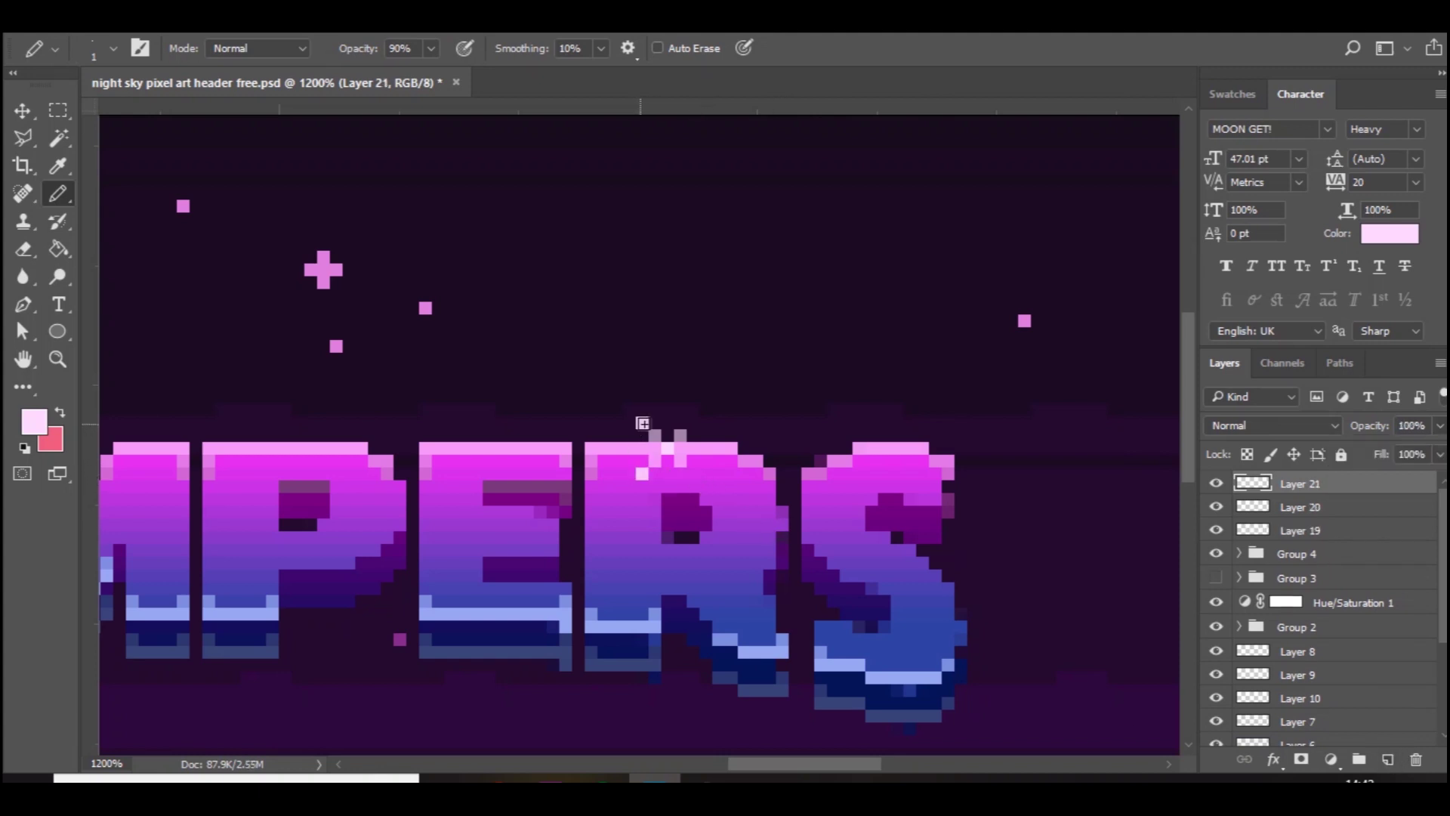
{"action": "left_click", "coordinate": [693, 422]}
{"action": "left_click", "coordinate": [693, 473]}
{"action": "left_click", "coordinate": [1441, 426]}
{"action": "left_click_drag", "start_coordinate": [1400, 451], "coordinate": [1376, 455]}
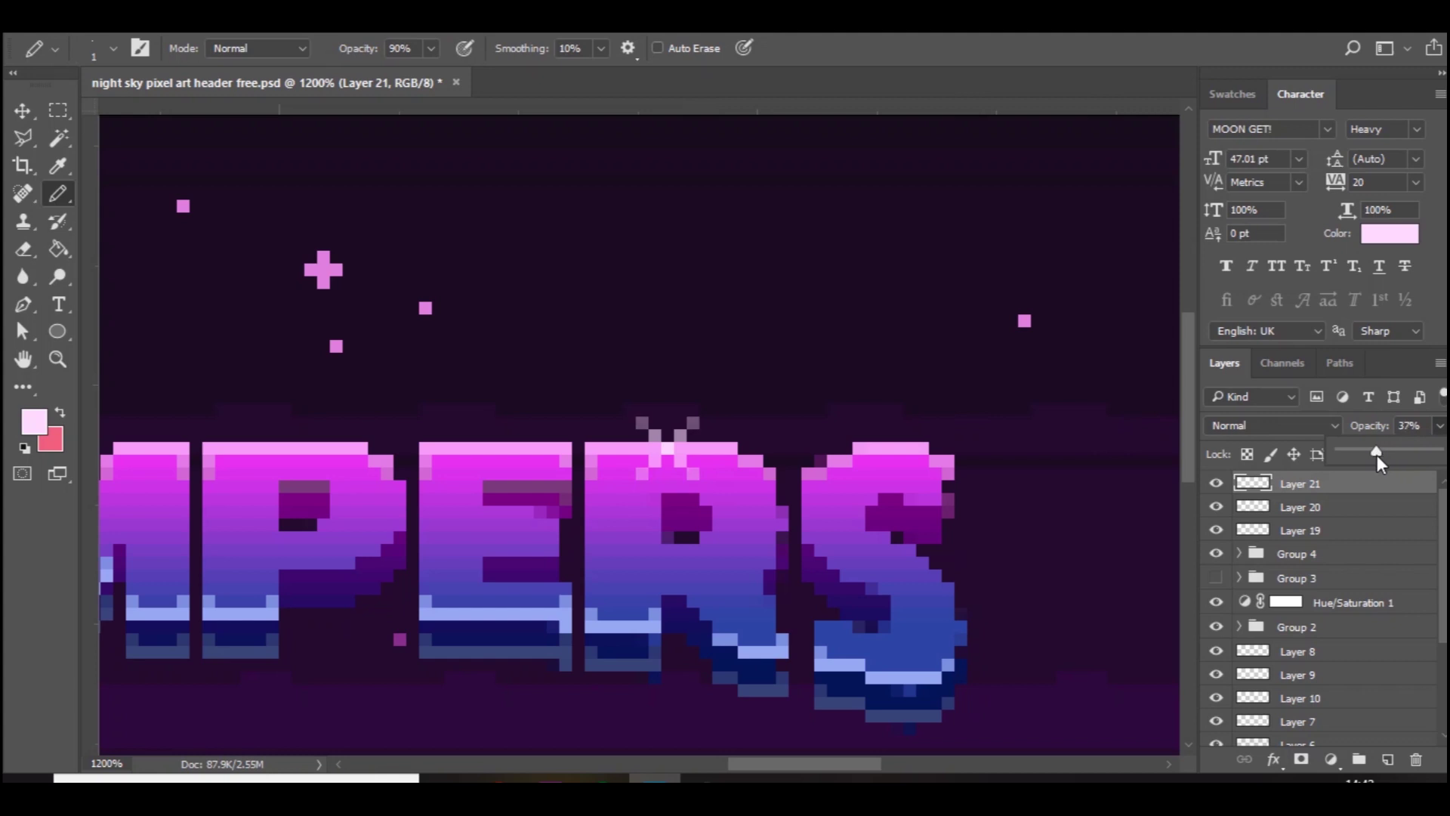
Step: Place four outermost corner pixels on Layer 22 and fade it to 17% opacity
{"action": "left_click", "coordinate": [1387, 759]}
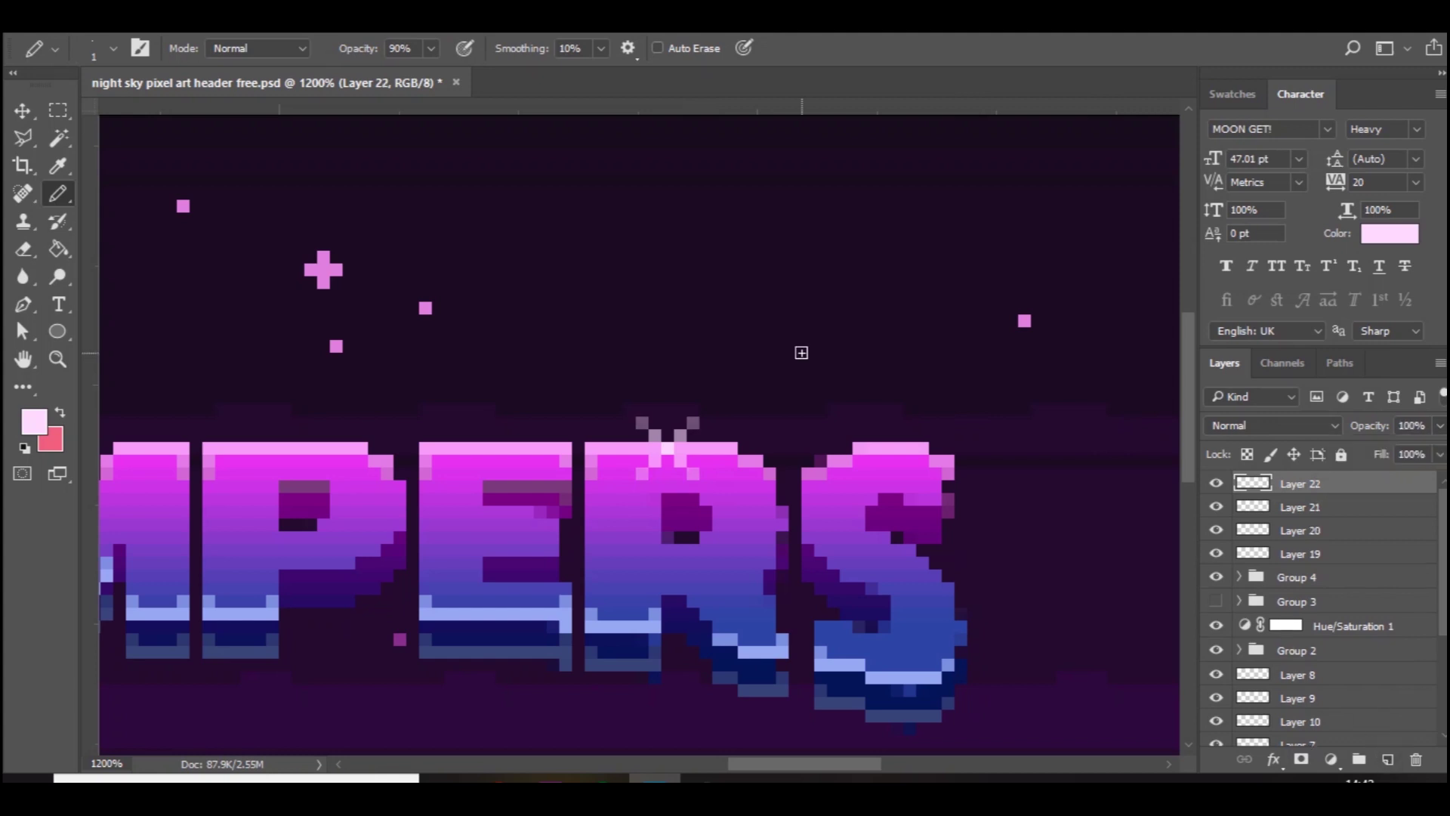
{"action": "left_click", "coordinate": [629, 487]}
{"action": "left_click", "coordinate": [707, 484]}
{"action": "left_click", "coordinate": [705, 410]}
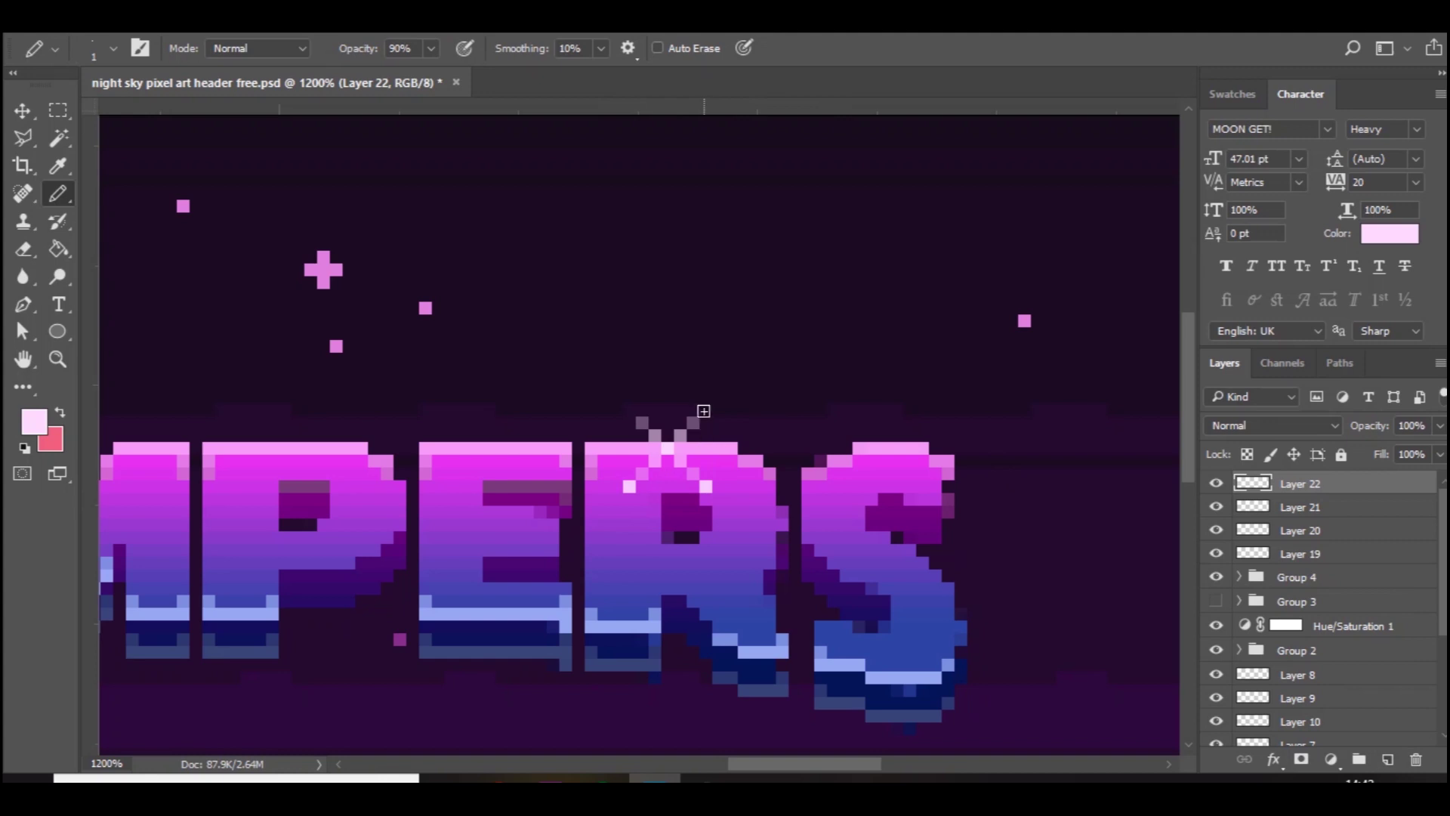
{"action": "left_click", "coordinate": [629, 410]}
{"action": "left_click", "coordinate": [1439, 425]}
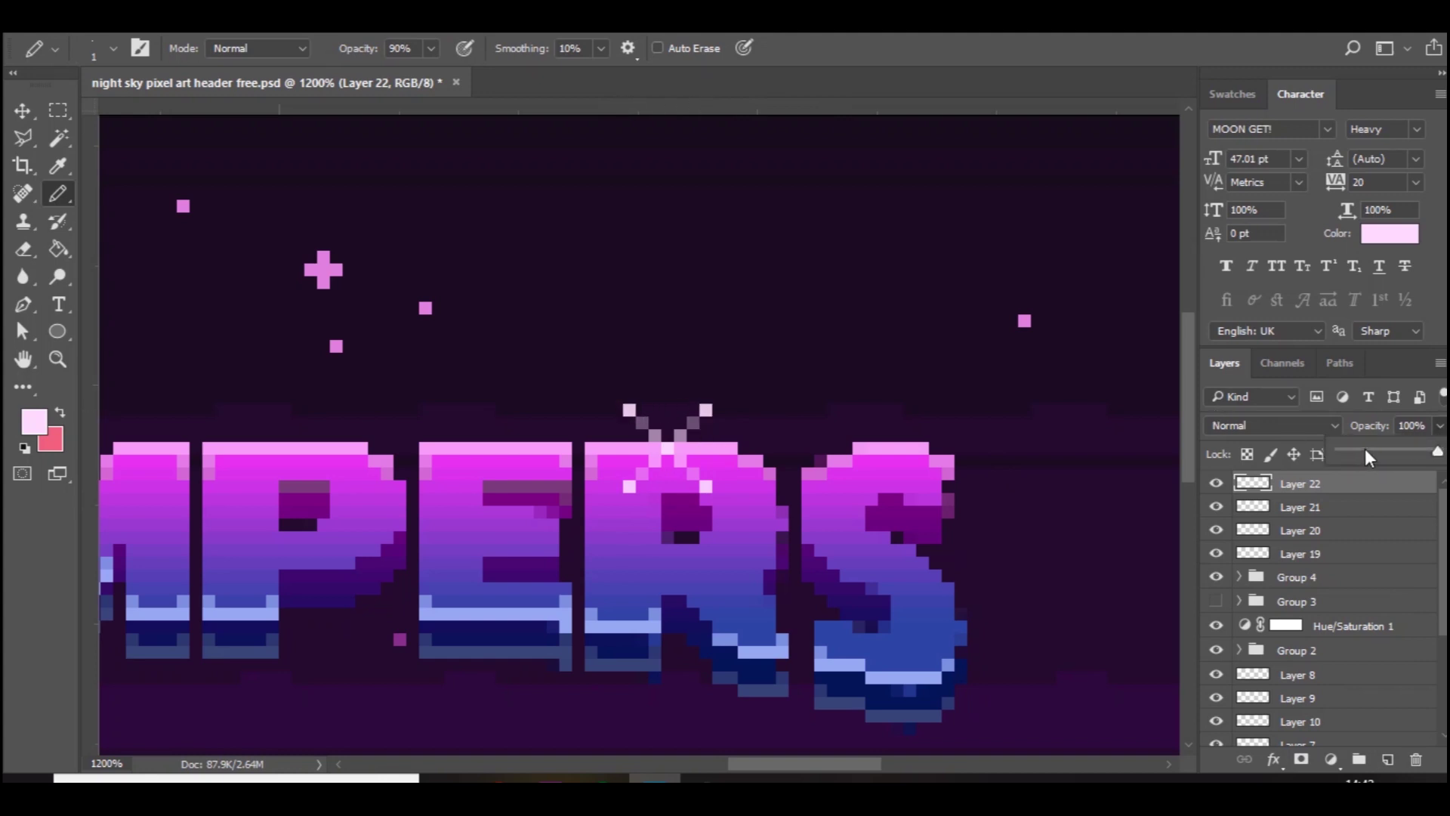
{"action": "mouse_move", "coordinate": [1365, 449]}
{"action": "left_mouse_down"}
{"action": "mouse_move", "coordinate": [1379, 448]}
{"action": "mouse_move", "coordinate": [1357, 454]}
{"action": "left_mouse_up"}
Step: Group Layers 19–22 with Group 4 into Group 5, then hide Group 5
{"action": "key", "text": "ctrl+minus"}
{"action": "key", "text": "ctrl+minus"}
{"action": "key", "text": "ctrl+minus"}
{"action": "key", "text": "ctrl+minus"}
{"action": "key", "text": "ctrl+minus"}
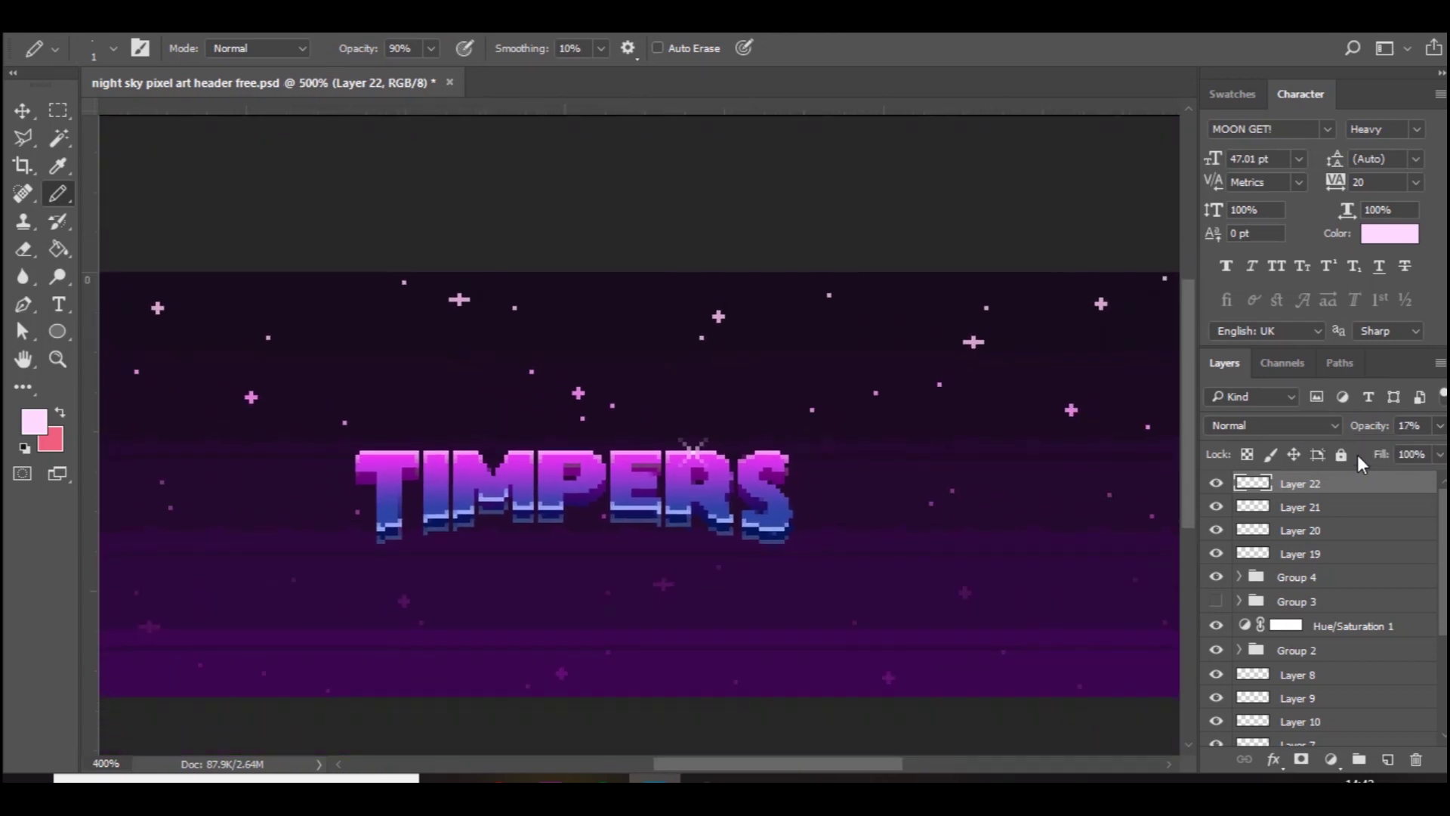
{"action": "key", "text": "ctrl+plus"}
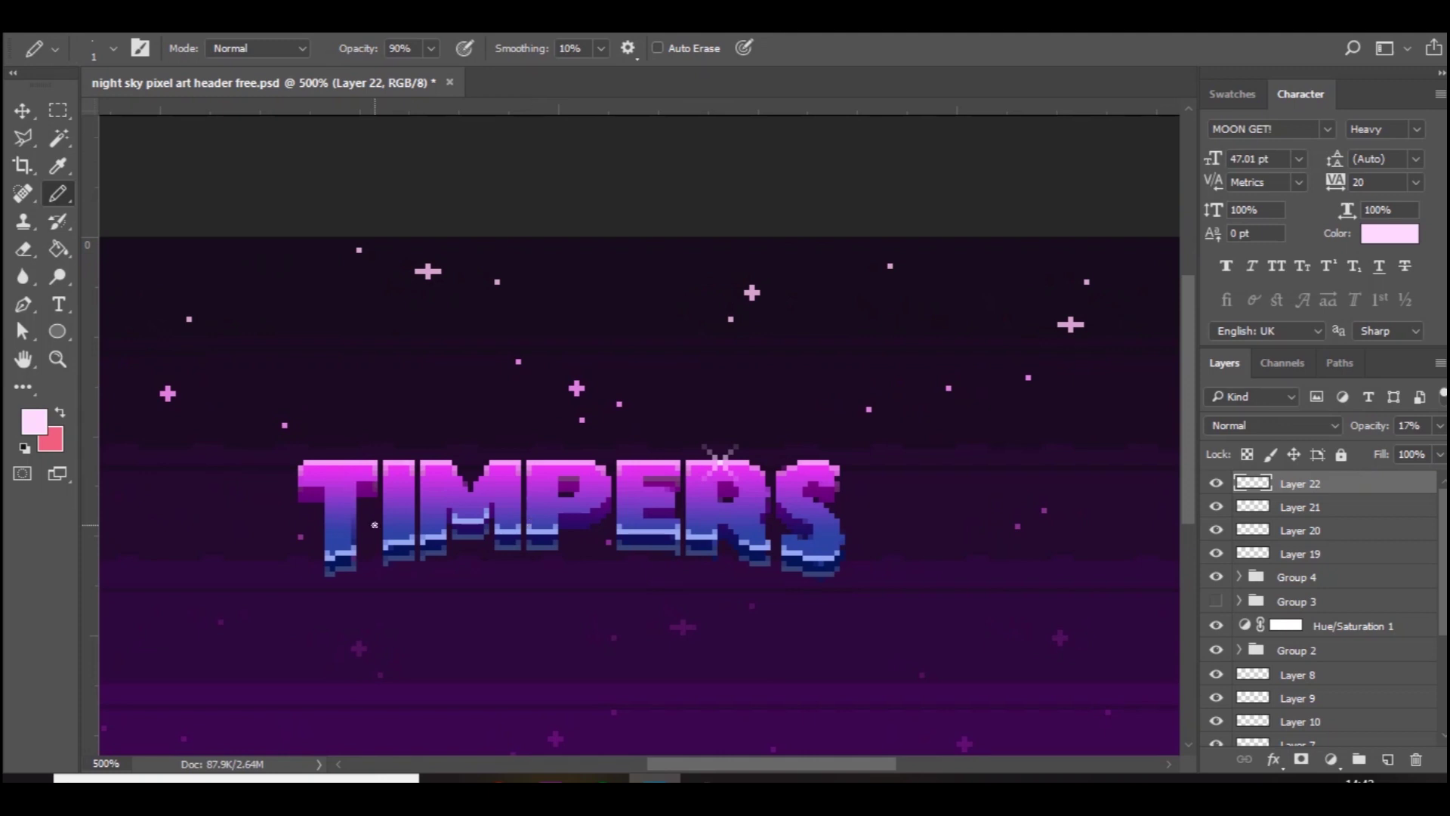
{"action": "key", "text": "ctrl+minus"}
{"action": "key", "text": "ctrl+minus"}
{"action": "key", "text": "ctrl+minus"}
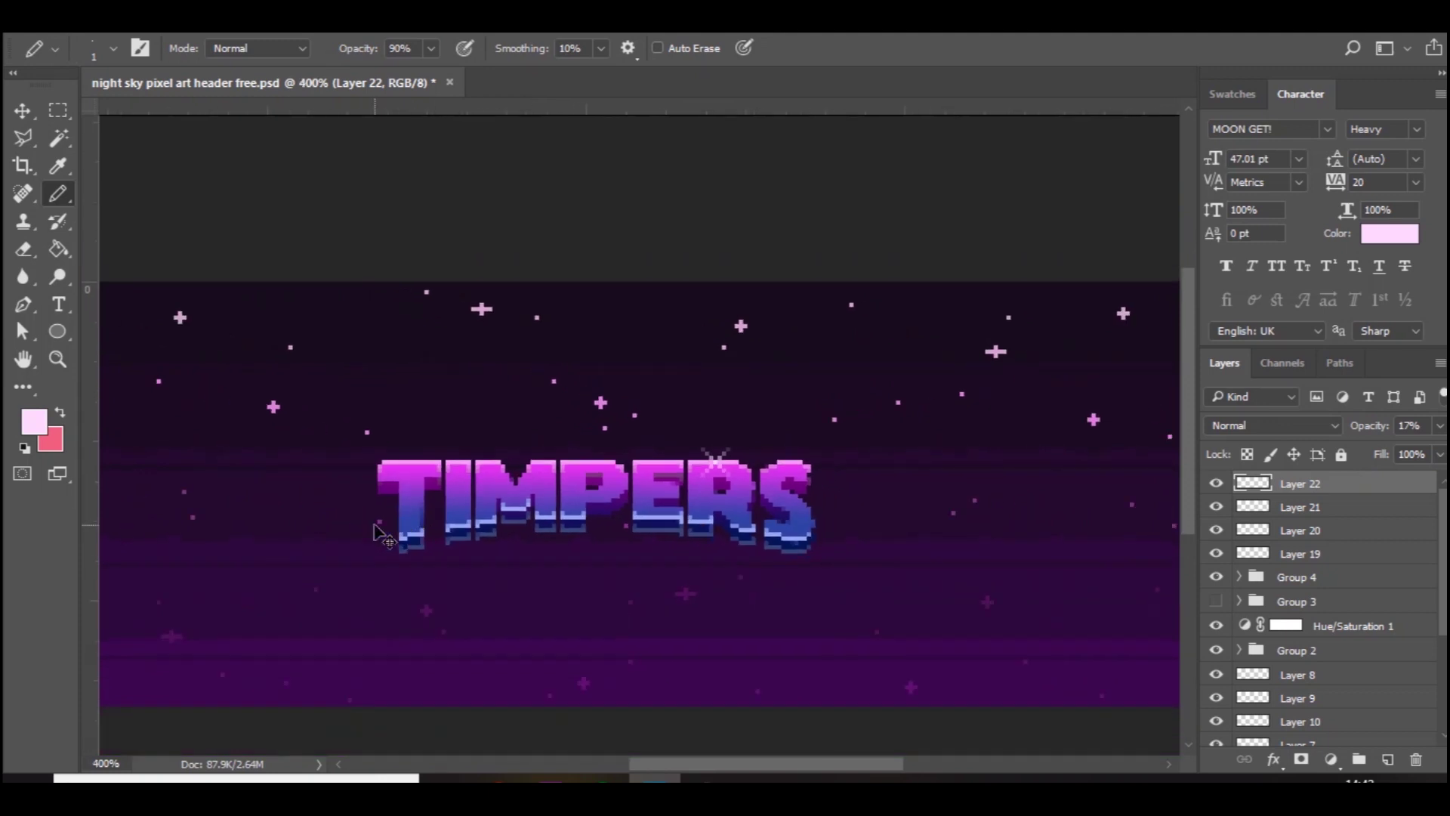
{"action": "key", "text": "ctrl+plus"}
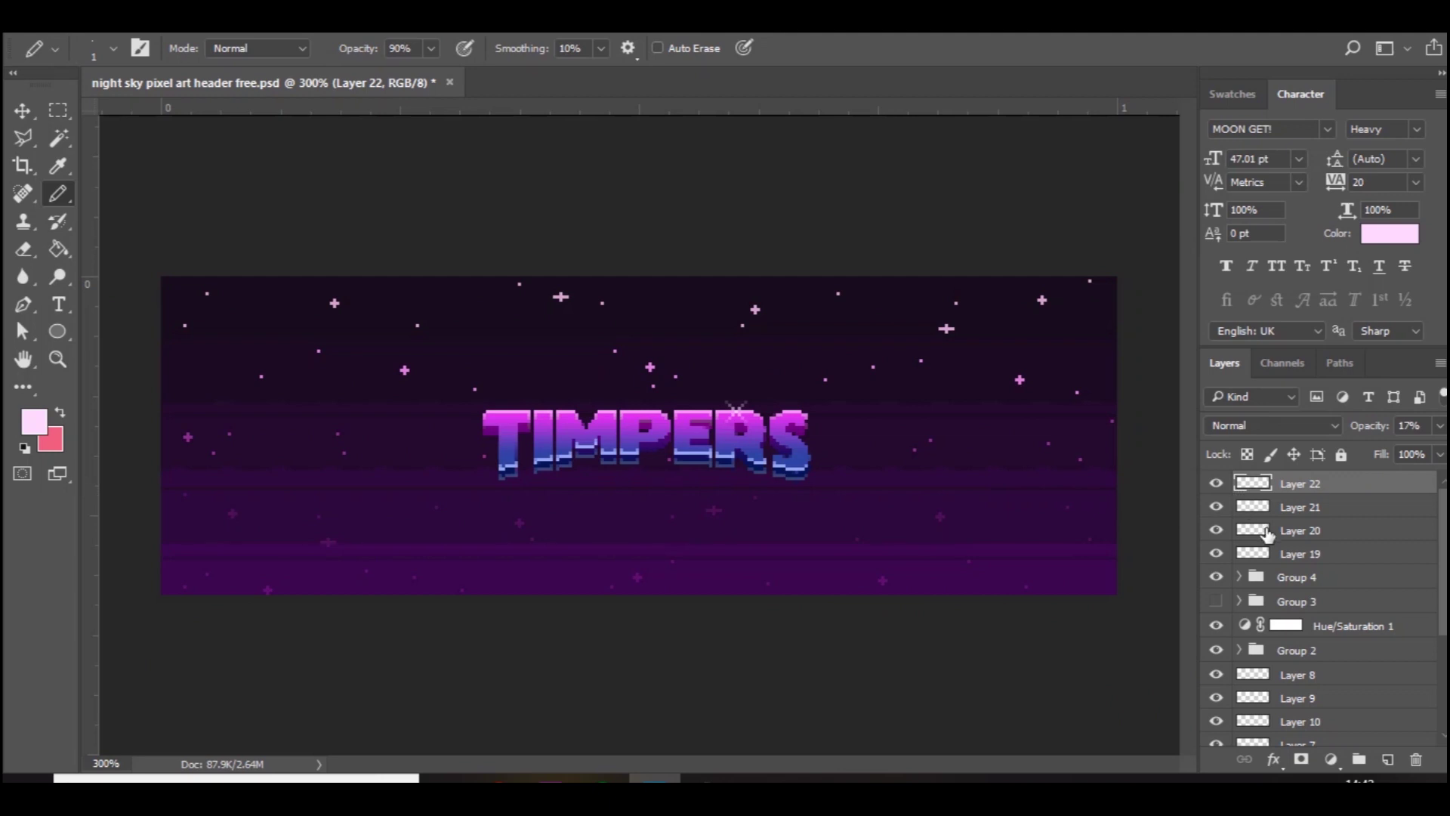
{"action": "left_click", "coordinate": [1286, 578]}
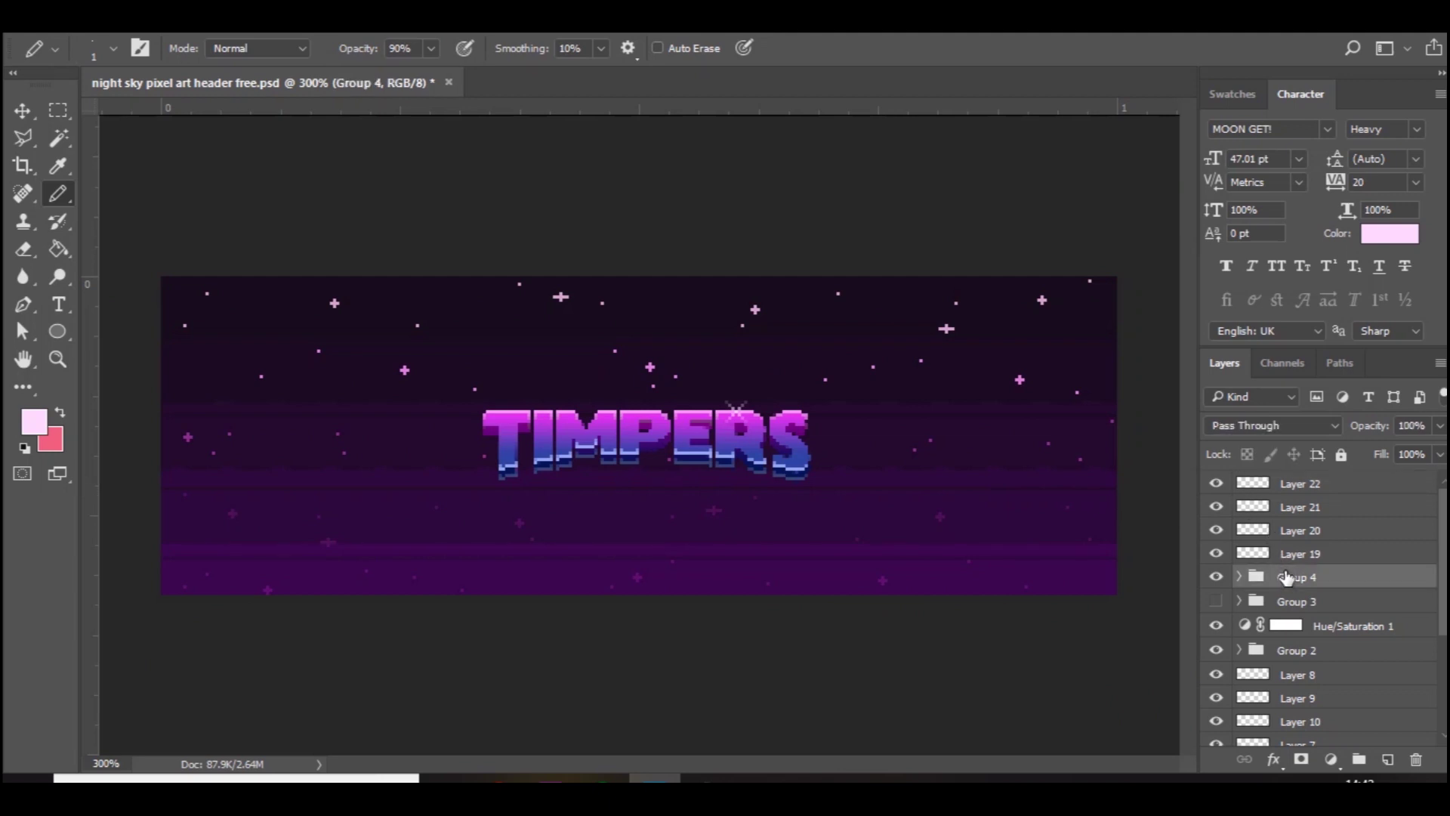
{"action": "left_click", "coordinate": [1314, 492], "text": "shift"}
{"action": "key", "text": "ctrl+g"}
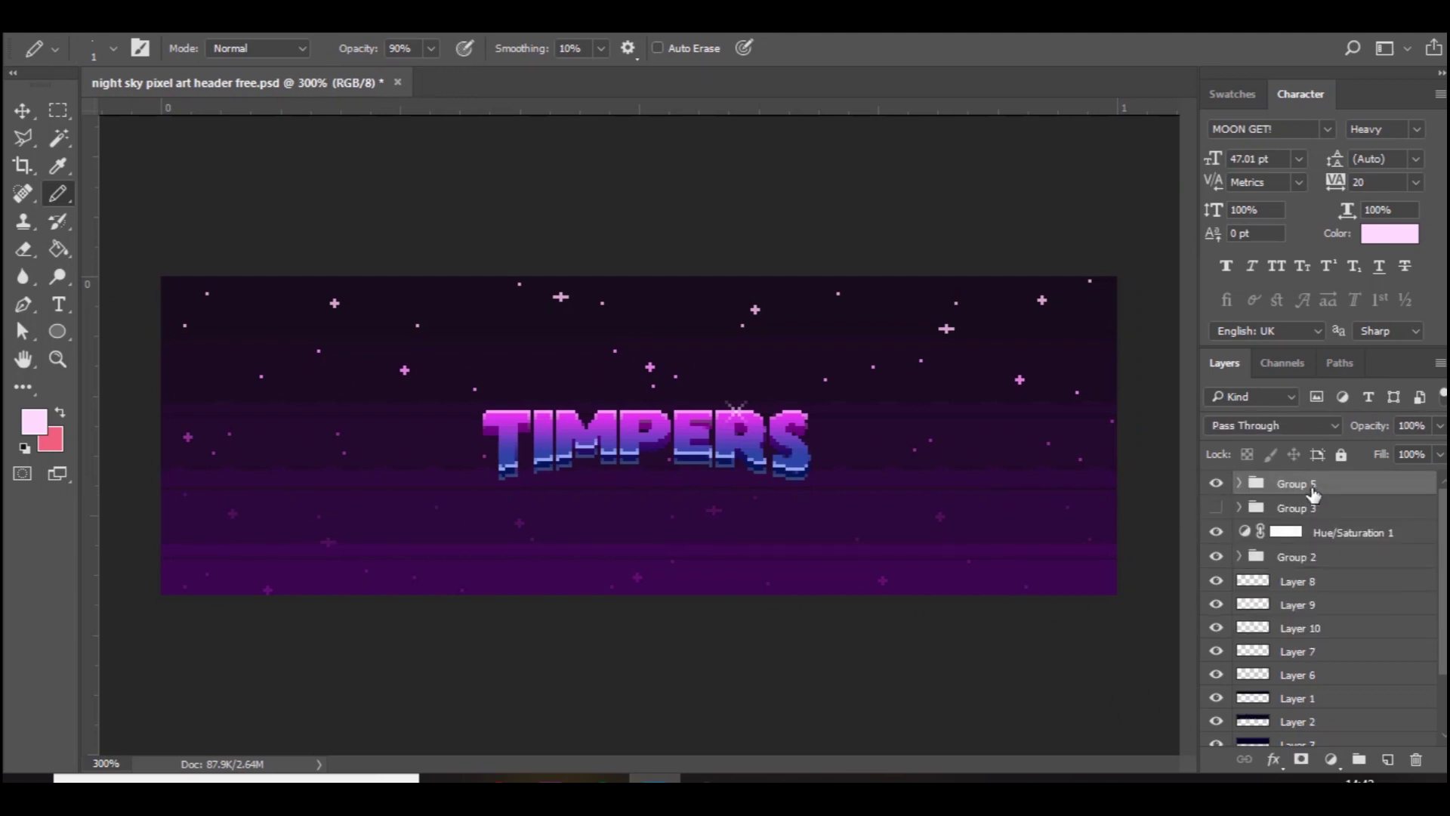
{"action": "left_click", "coordinate": [1215, 486]}
{"action": "left_click", "coordinate": [1215, 507]}
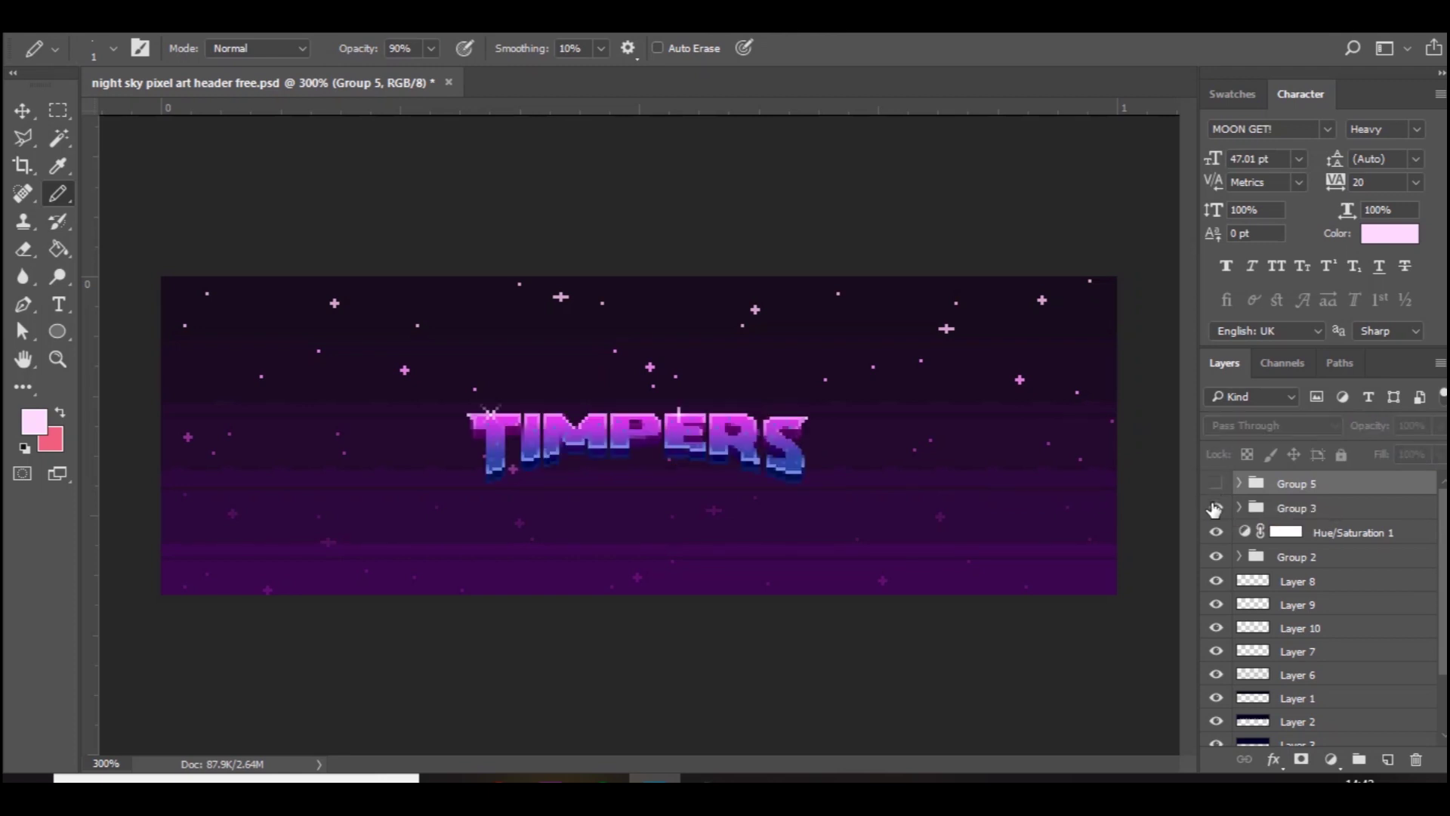